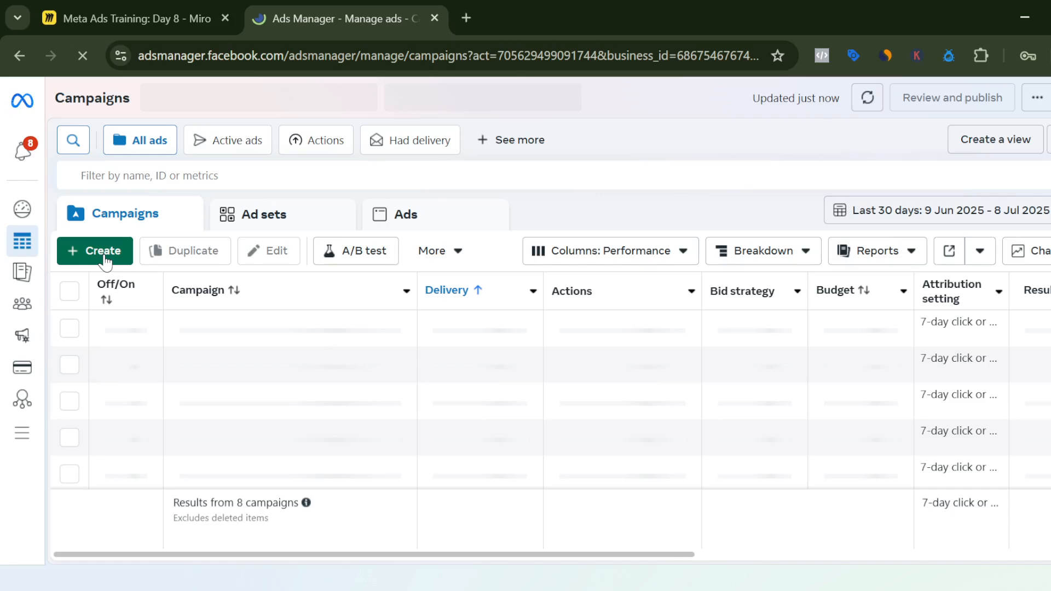
Step: Create a new Auction campaign with the Traffic objective, using the manual traffic campaign setup
{"action": "left_click", "coordinate": [104, 253]}
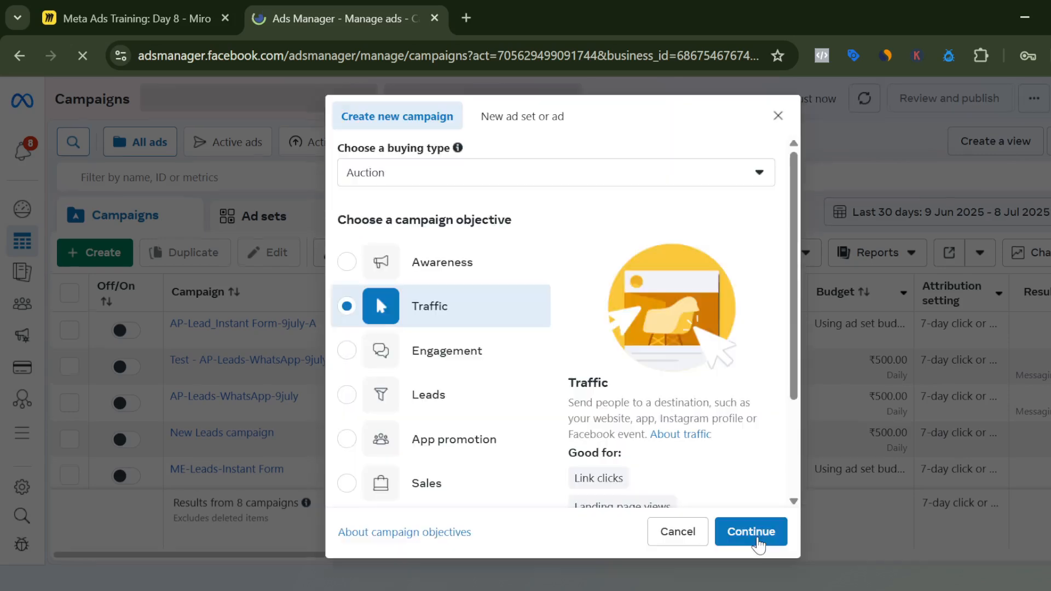
{"action": "left_click", "coordinate": [756, 532]}
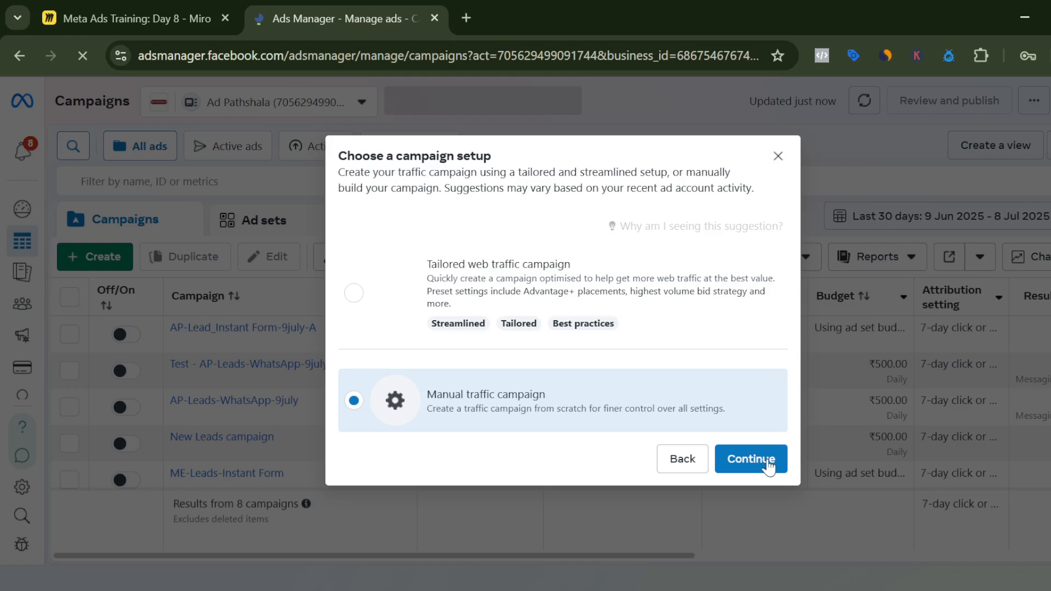
{"action": "left_click", "coordinate": [769, 466]}
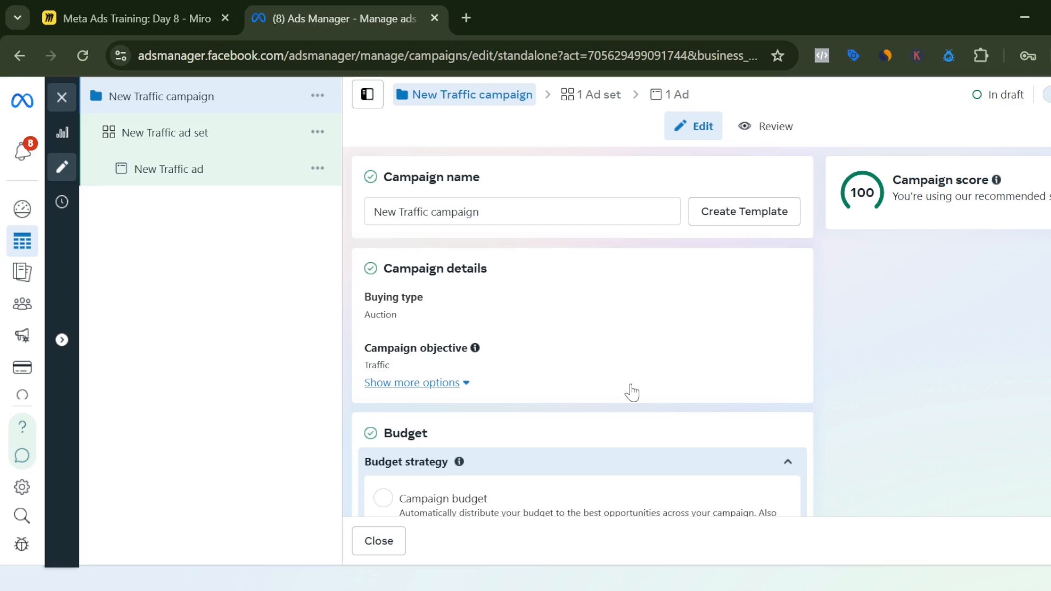
Step: Open the new traffic campaign's ad set and set its conversion location to Website
{"action": "scroll", "coordinate": [631, 392], "scroll_direction": "down", "scroll_amount": 5}
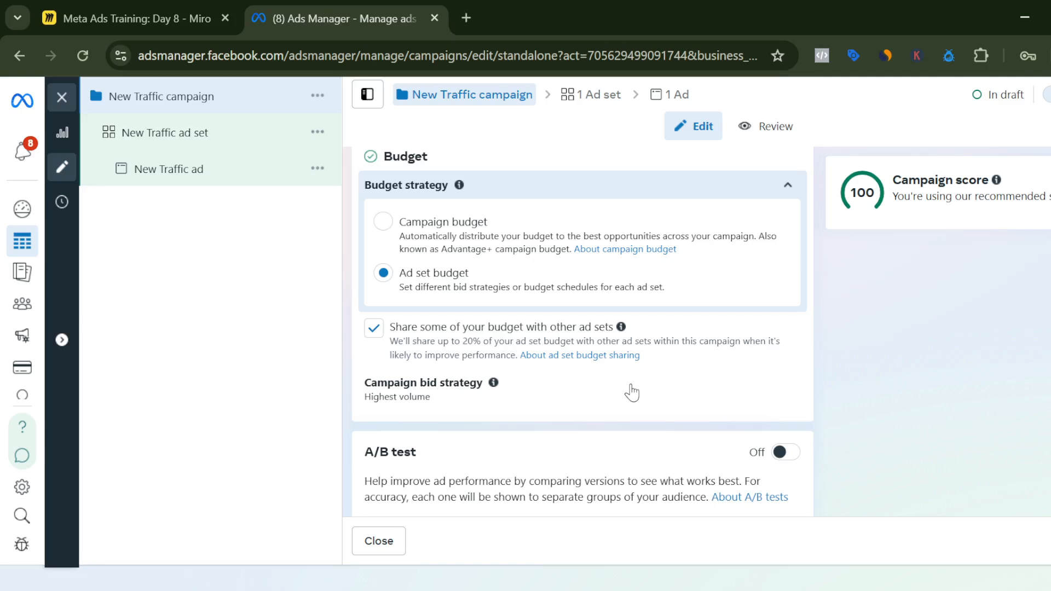
{"action": "scroll", "coordinate": [631, 392], "scroll_direction": "down", "scroll_amount": 4}
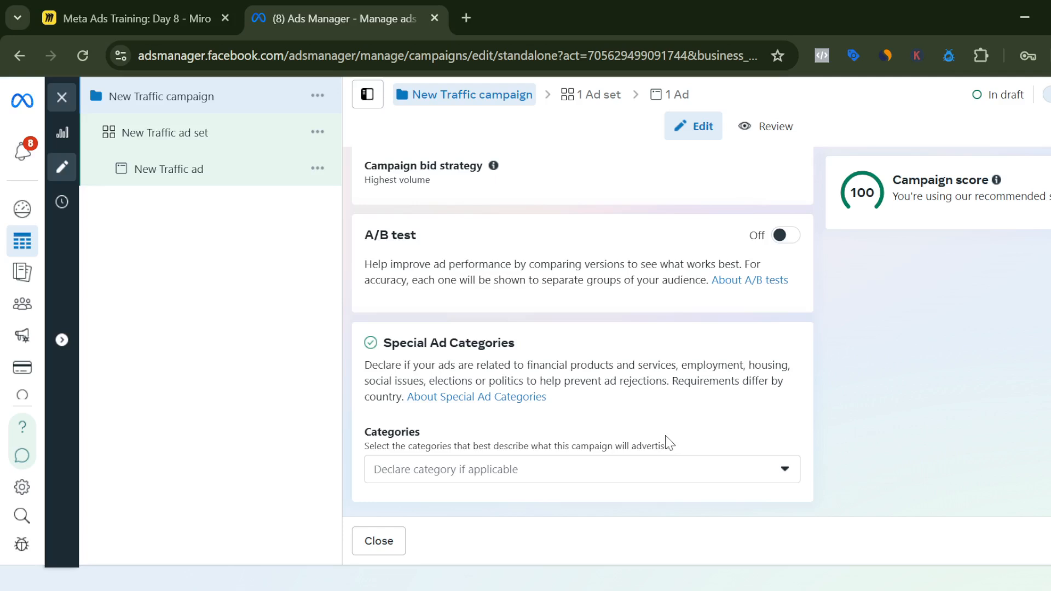
{"action": "scroll", "coordinate": [665, 435], "scroll_direction": "up", "scroll_amount": 10}
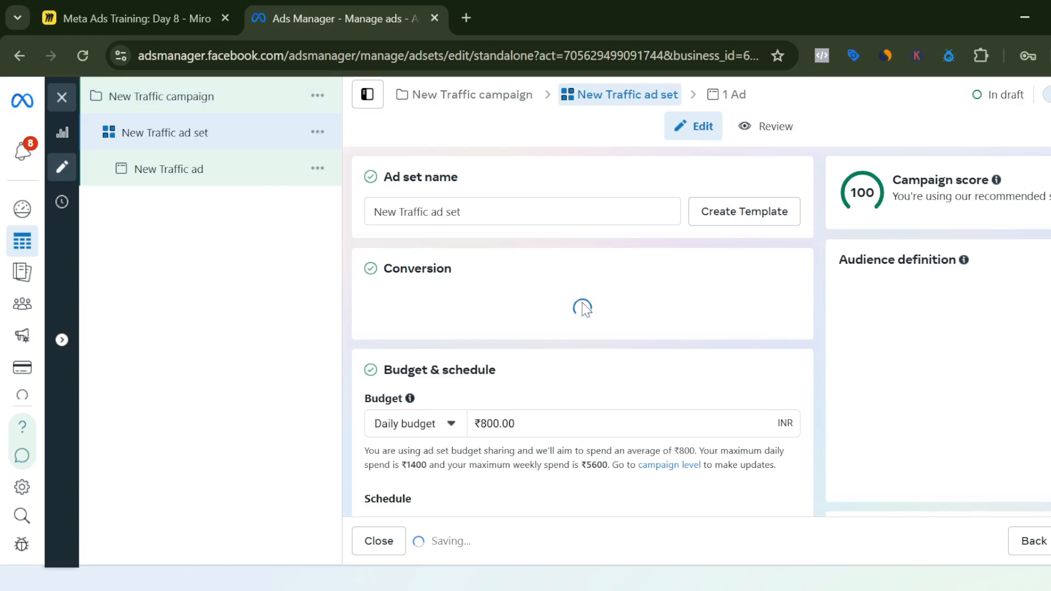
{"action": "scroll", "coordinate": [531, 393], "scroll_direction": "down", "scroll_amount": 2}
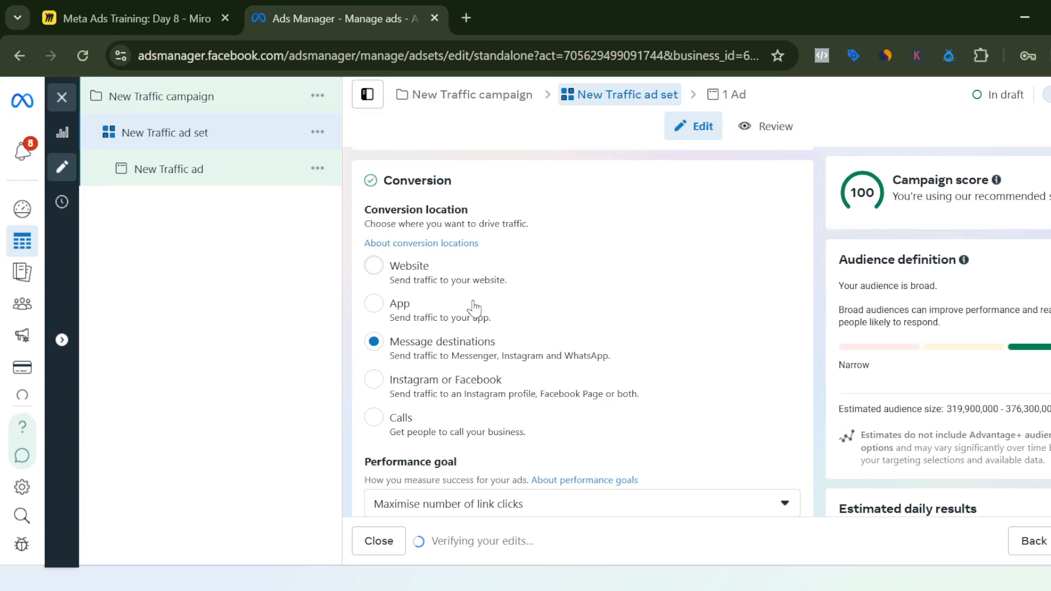
{"action": "scroll", "coordinate": [527, 344], "scroll_direction": "down", "scroll_amount": 4}
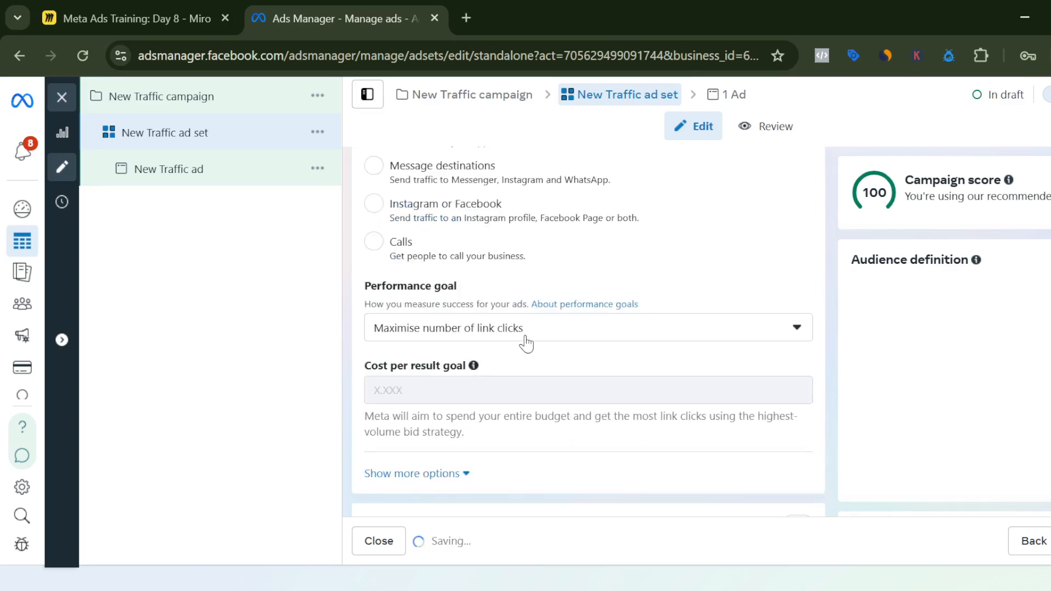
Step: Examine the traffic ad set's performance goal, budget, schedule and ad scheduling settings
{"action": "scroll", "coordinate": [570, 356], "scroll_direction": "down", "scroll_amount": 10}
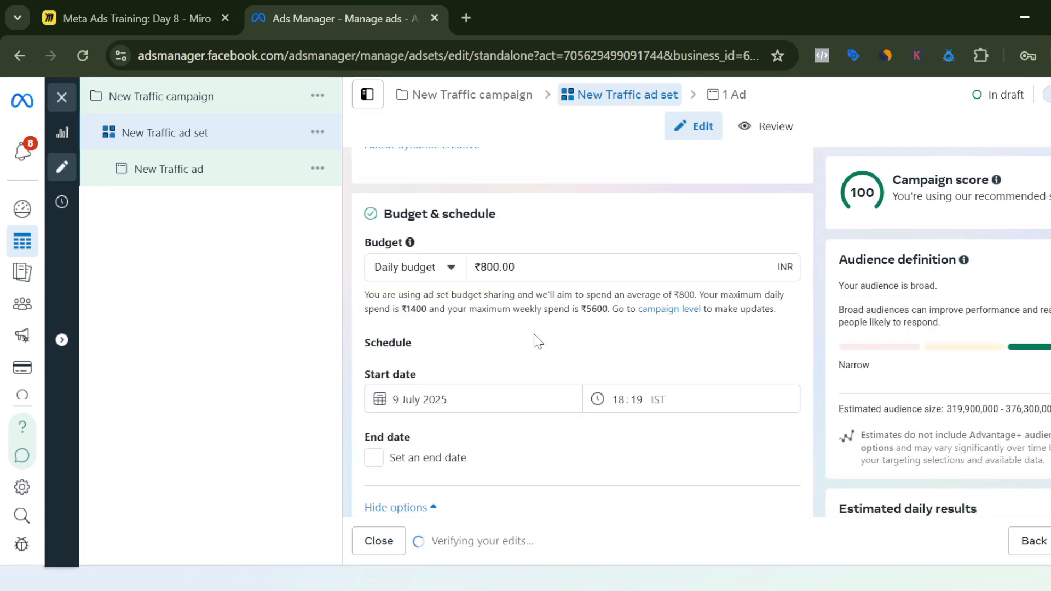
{"action": "scroll", "coordinate": [575, 340], "scroll_direction": "down", "scroll_amount": 5}
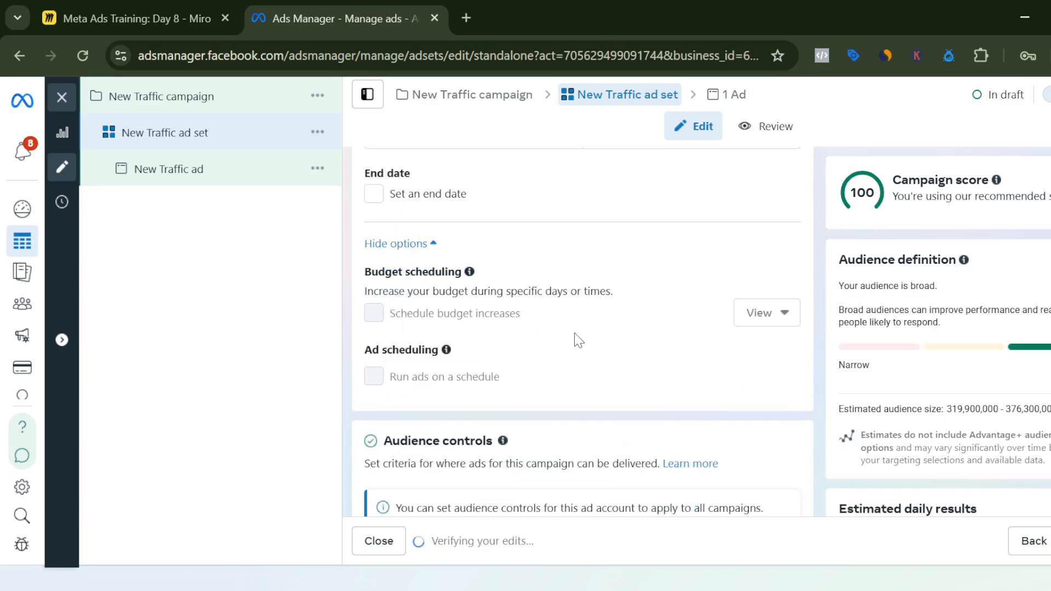
{"action": "scroll", "coordinate": [579, 340], "scroll_direction": "up", "scroll_amount": 3}
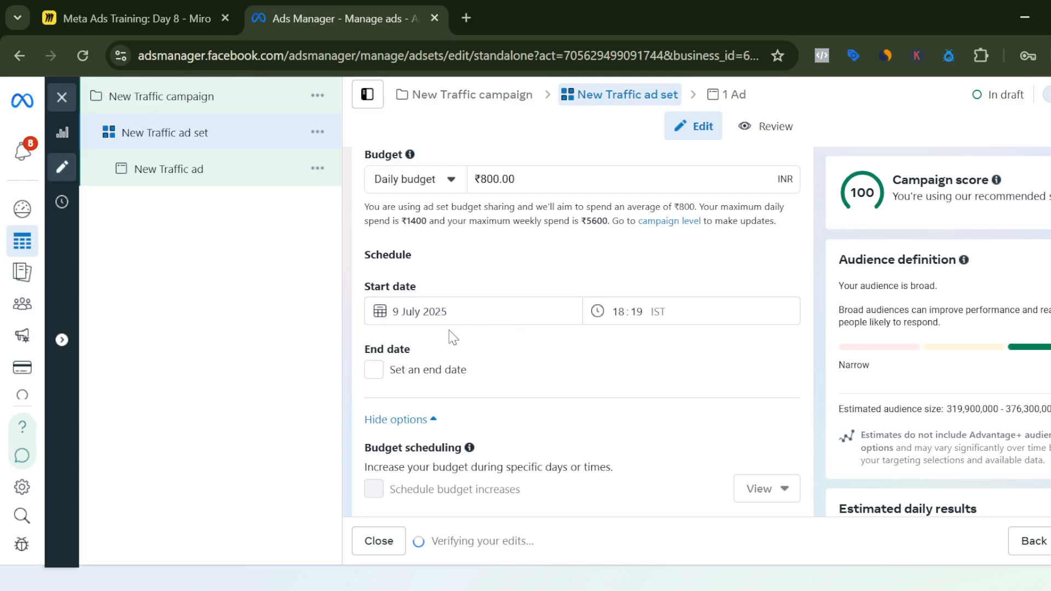
{"action": "scroll", "coordinate": [526, 358], "scroll_direction": "down", "scroll_amount": 2}
{"action": "scroll", "coordinate": [527, 357], "scroll_direction": "up", "scroll_amount": 12}
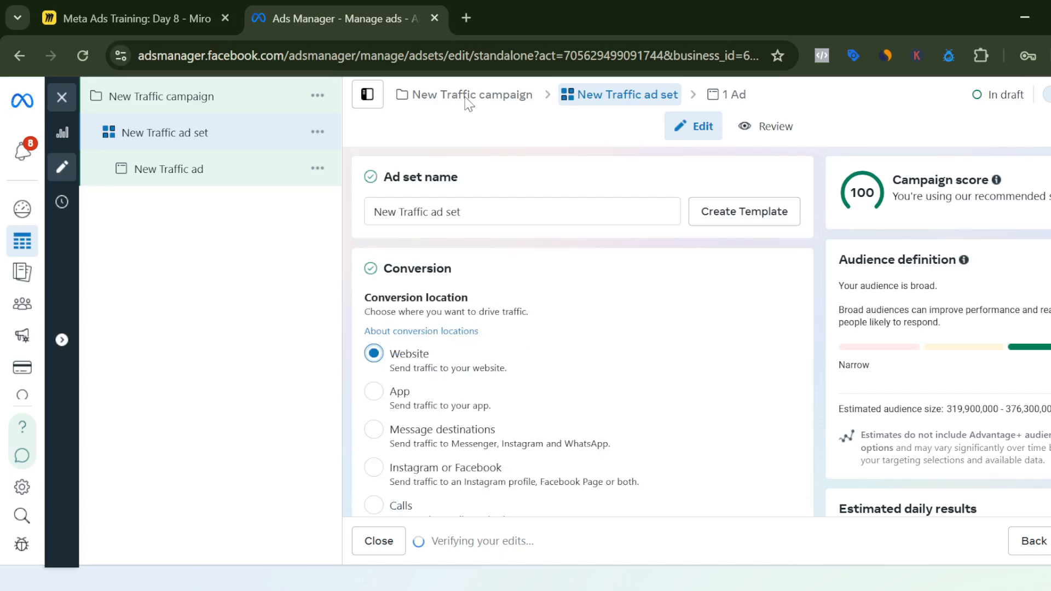
{"action": "scroll", "coordinate": [502, 338], "scroll_direction": "down", "scroll_amount": 8}
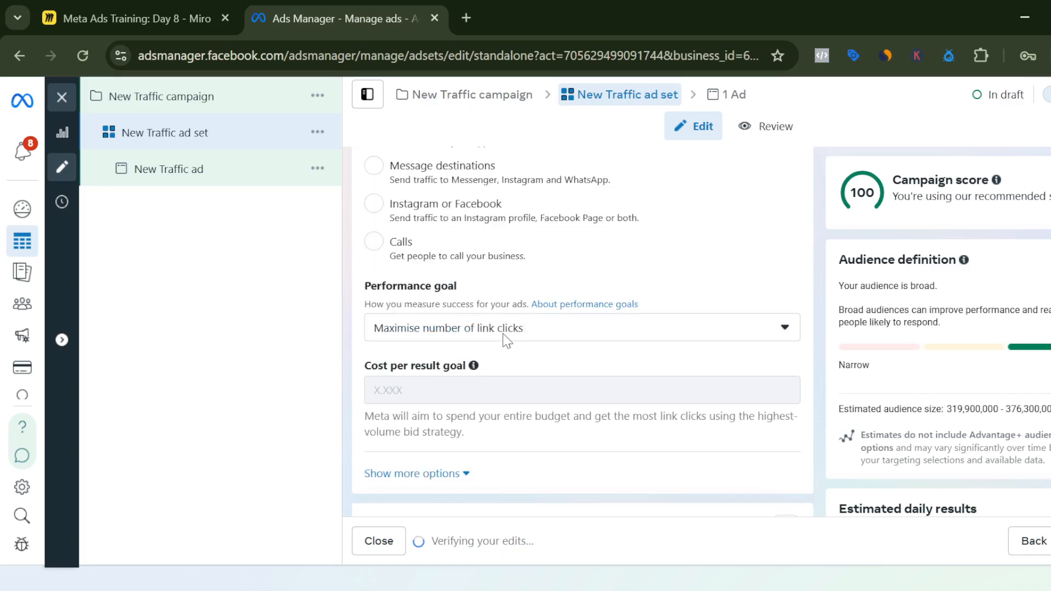
{"action": "scroll", "coordinate": [502, 337], "scroll_direction": "down", "scroll_amount": 4}
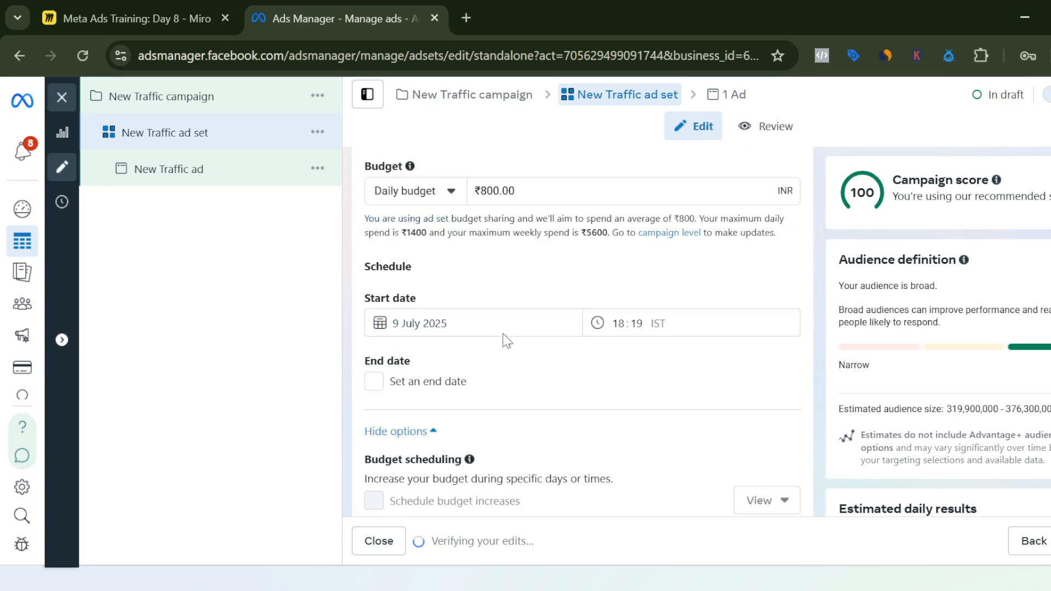
{"action": "scroll", "coordinate": [507, 341], "scroll_direction": "down", "scroll_amount": 3}
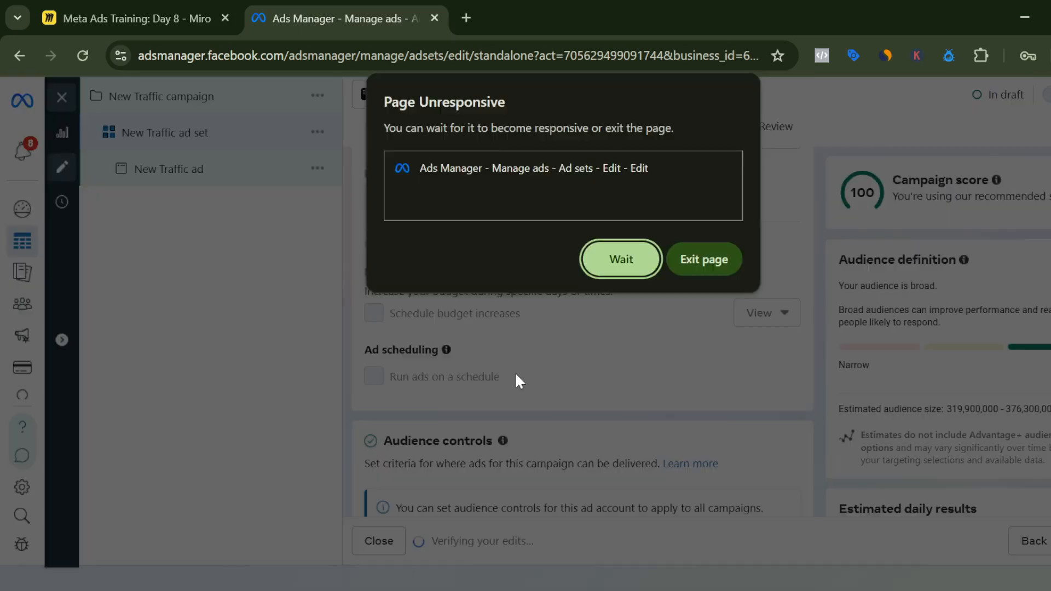
Step: Keep waiting for the unresponsive page and switch the ad set from Advantage+ audience to the original audience options
{"action": "left_click", "coordinate": [620, 259]}
{"action": "scroll", "coordinate": [589, 368], "scroll_direction": "down", "scroll_amount": 3}
{"action": "scroll", "coordinate": [495, 359], "scroll_direction": "down", "scroll_amount": 2}
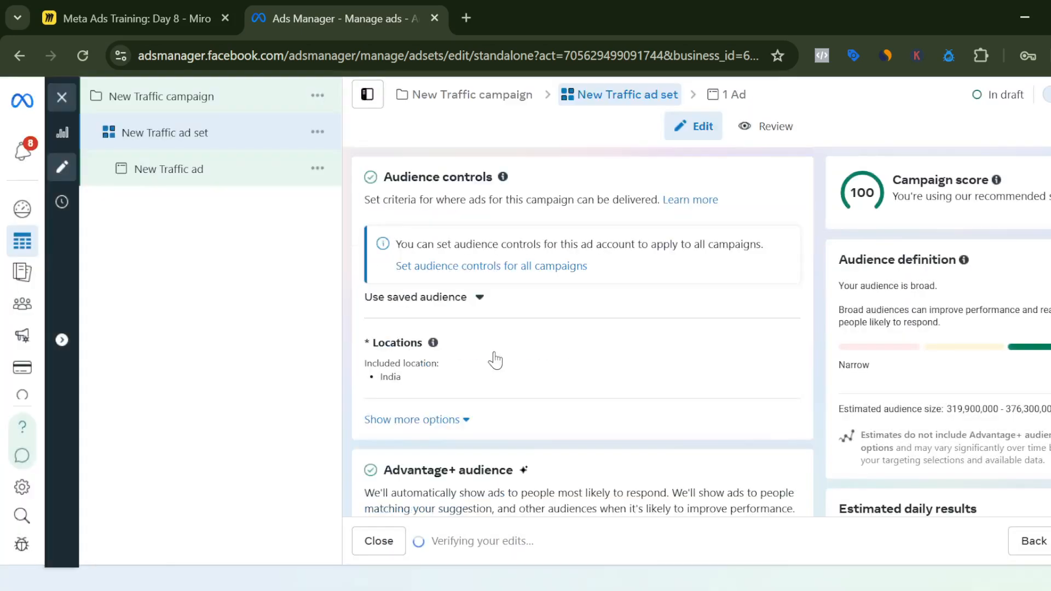
{"action": "scroll", "coordinate": [495, 360], "scroll_direction": "down", "scroll_amount": 3}
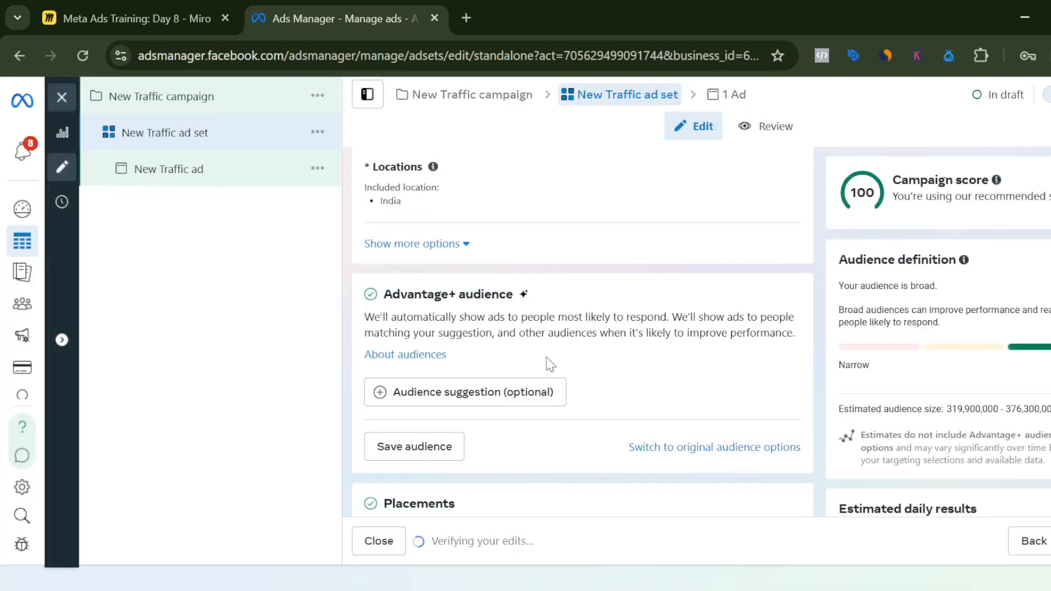
{"action": "left_click", "coordinate": [701, 452]}
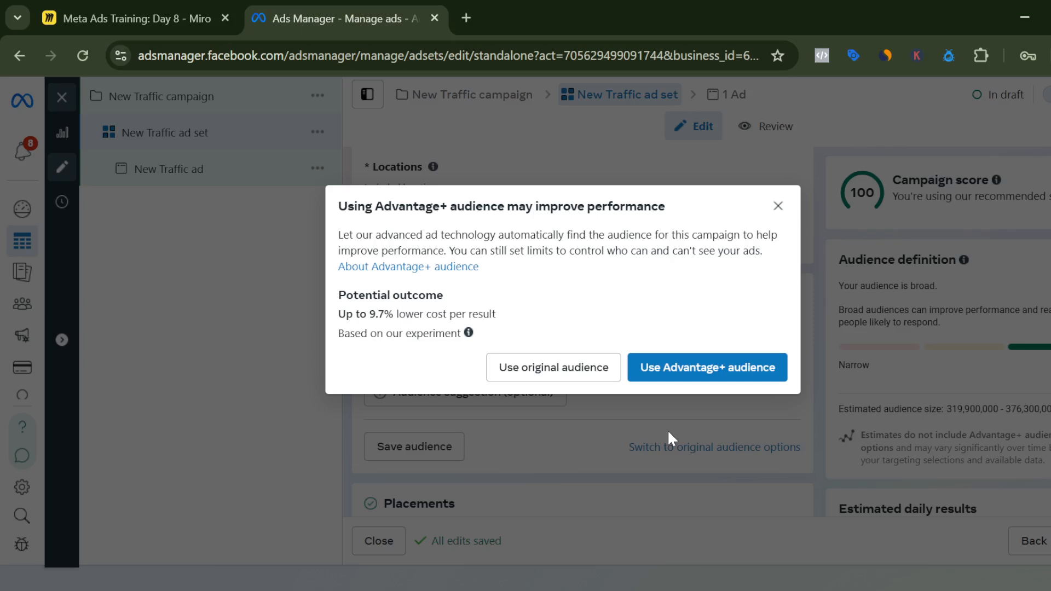
{"action": "left_click", "coordinate": [567, 378]}
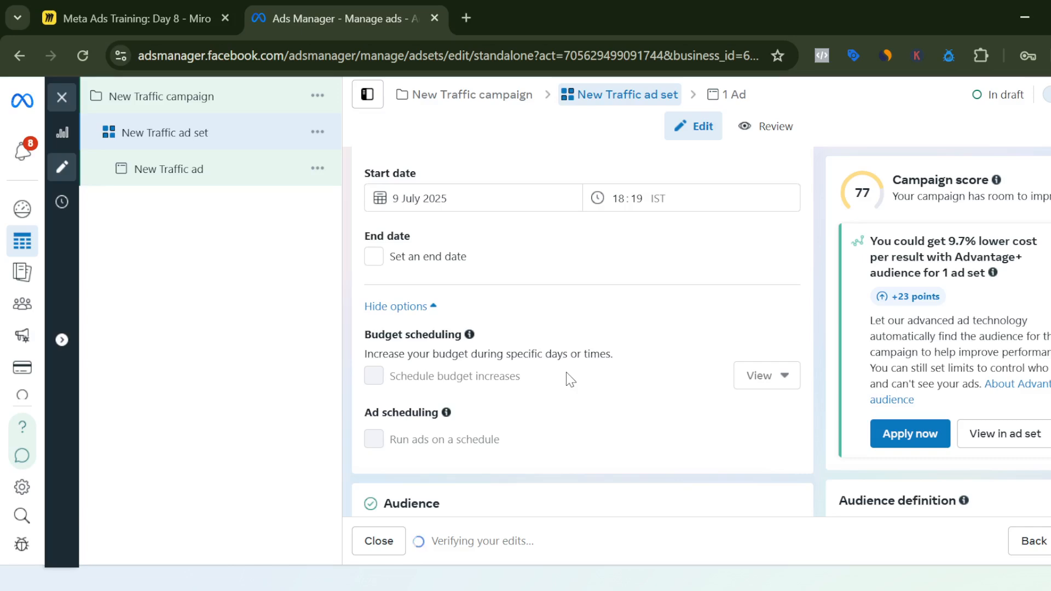
Step: Add the existing Website Visitors audience to the ad set's custom audiences
{"action": "scroll", "coordinate": [570, 380], "scroll_direction": "up", "scroll_amount": 2}
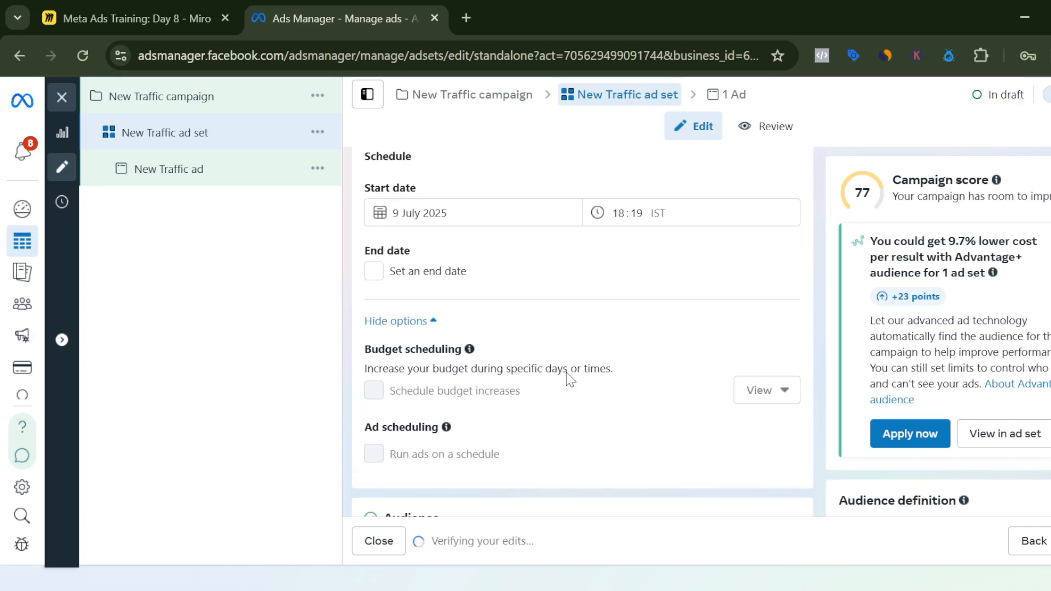
{"action": "scroll", "coordinate": [571, 379], "scroll_direction": "down", "scroll_amount": 5}
{"action": "scroll", "coordinate": [571, 380], "scroll_direction": "down", "scroll_amount": 5}
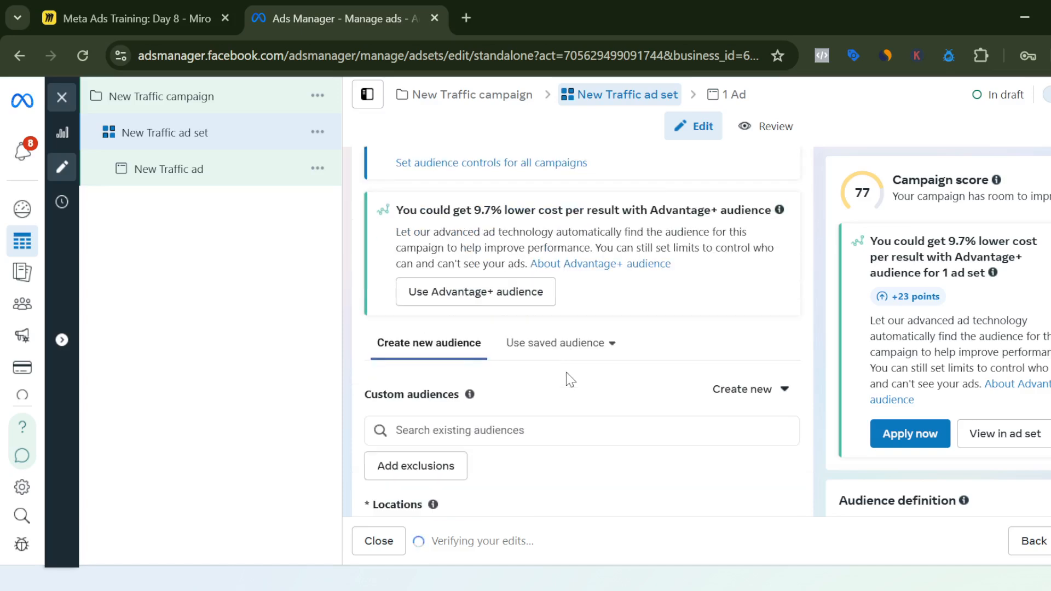
{"action": "scroll", "coordinate": [569, 396], "scroll_direction": "down", "scroll_amount": 2}
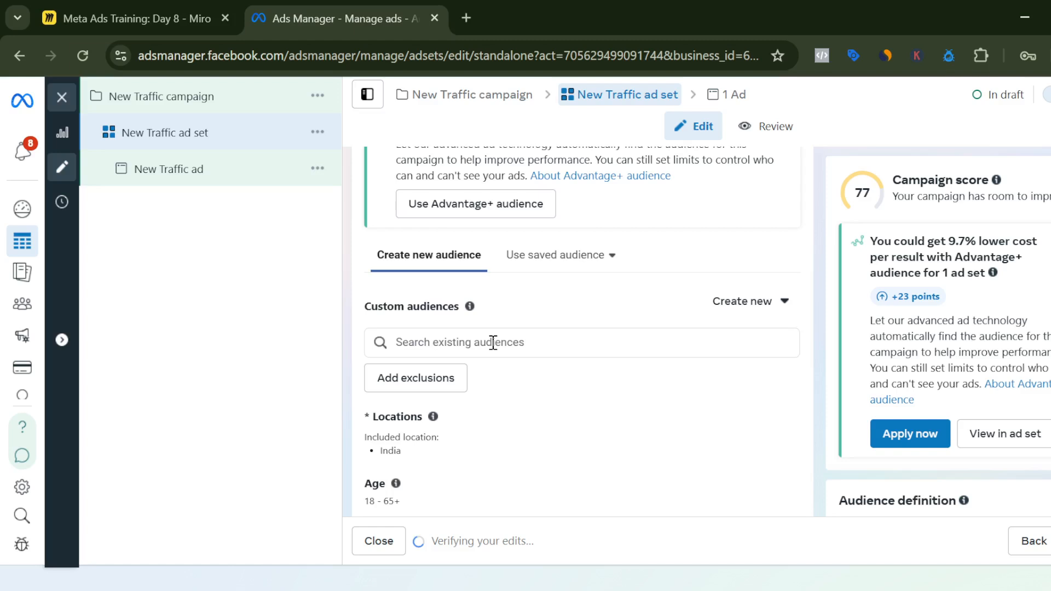
{"action": "left_click", "coordinate": [494, 342]}
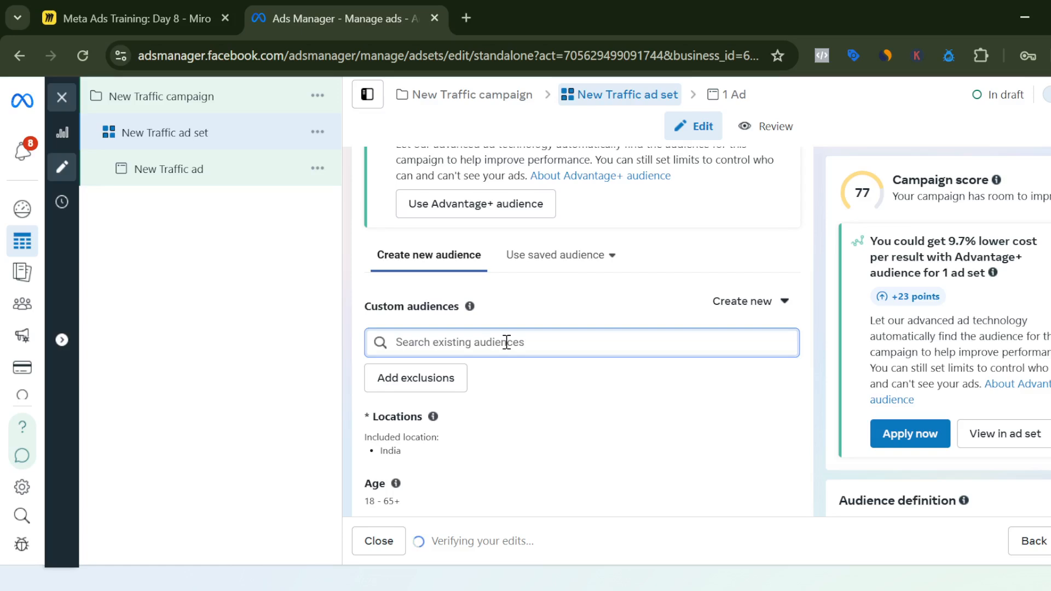
{"action": "left_click", "coordinate": [507, 342]}
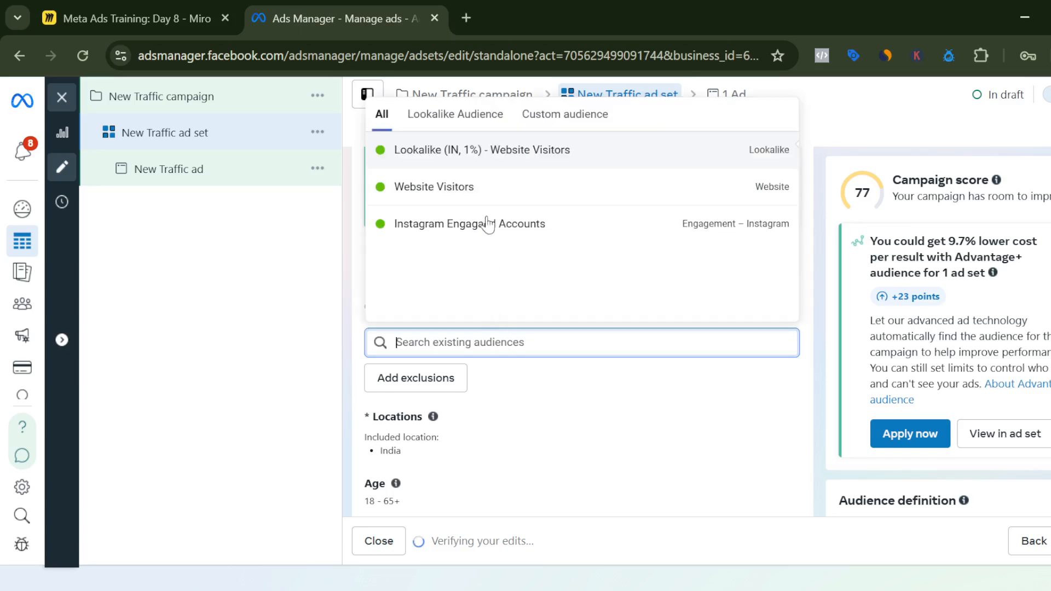
{"action": "mouse_move", "coordinate": [480, 194]}
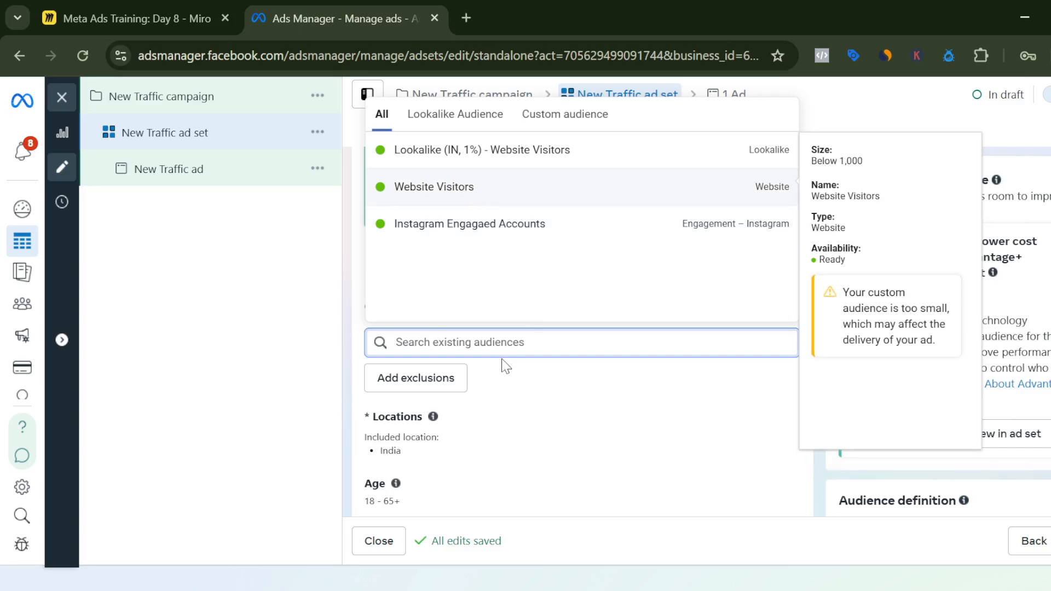
{"action": "scroll", "coordinate": [474, 462], "scroll_direction": "down", "scroll_amount": 2}
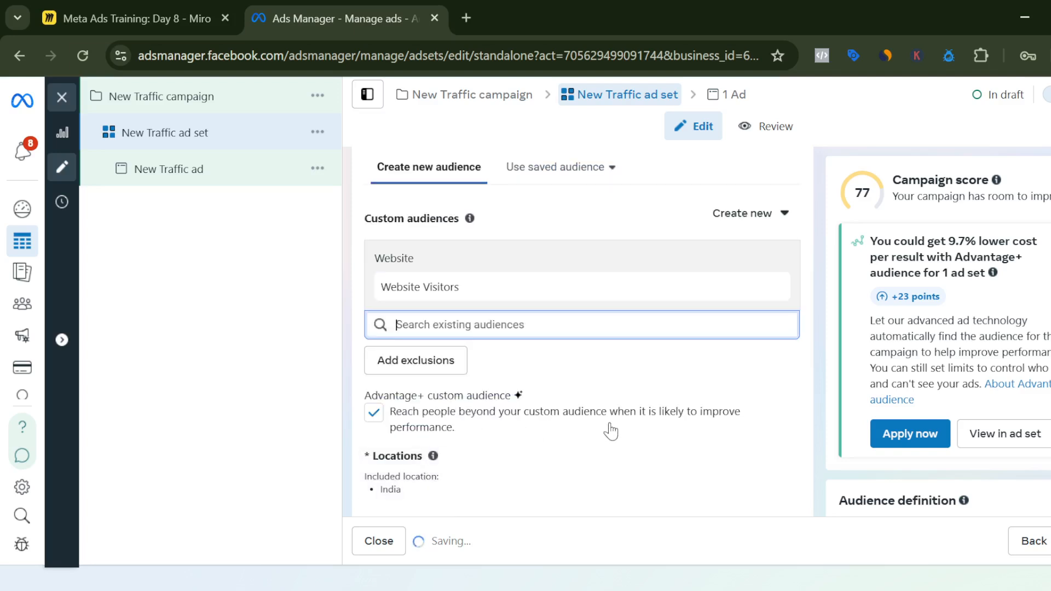
Step: Turn off the Advantage+ custom audience option that reaches people beyond the Website Visitors audience
{"action": "left_click", "coordinate": [274, 415]}
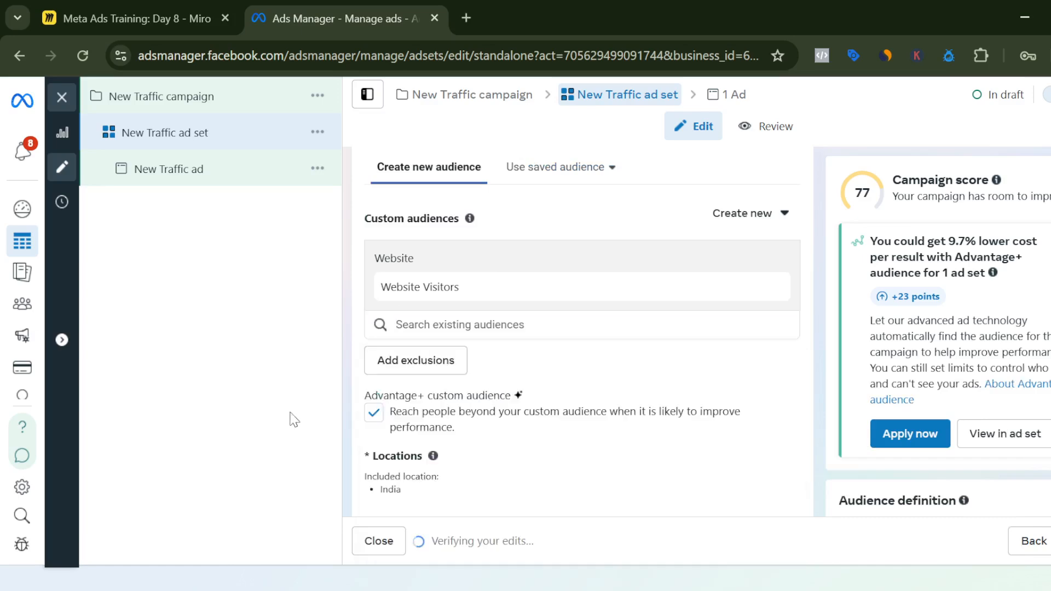
{"action": "left_click", "coordinate": [457, 416]}
{"action": "scroll", "coordinate": [462, 411], "scroll_direction": "down", "scroll_amount": 2}
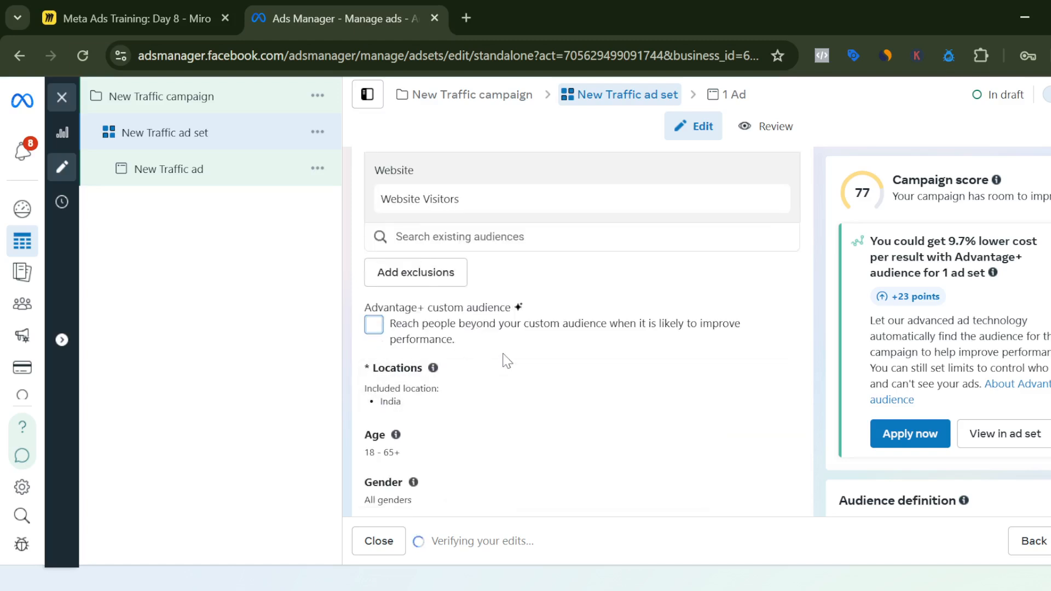
{"action": "scroll", "coordinate": [507, 359], "scroll_direction": "up", "scroll_amount": 2}
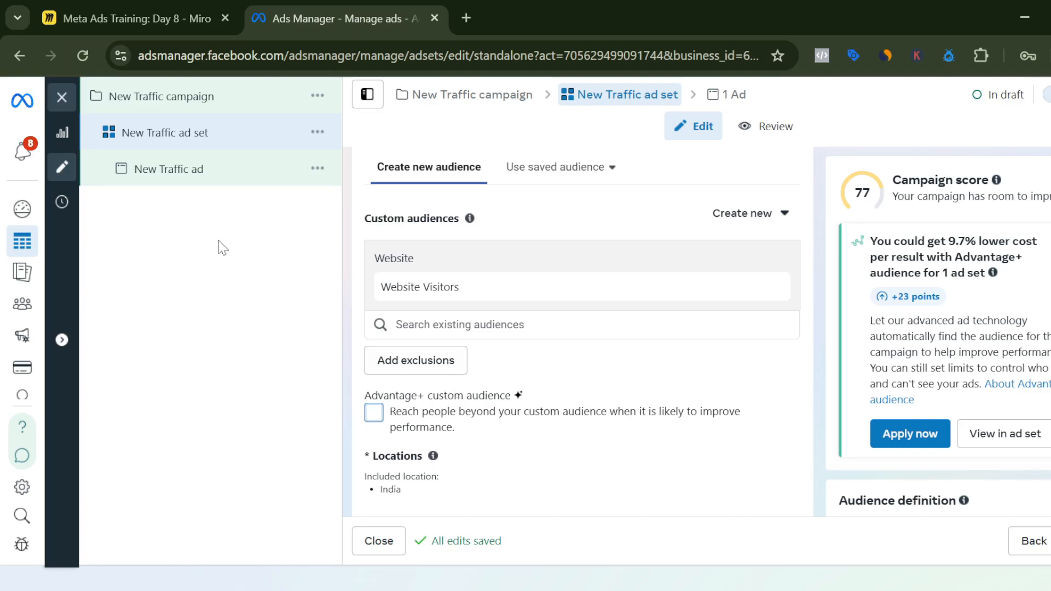
Step: Close the traffic ad set editor and create a new Auction campaign with the Leads objective from the campaigns list
{"action": "left_click", "coordinate": [65, 101]}
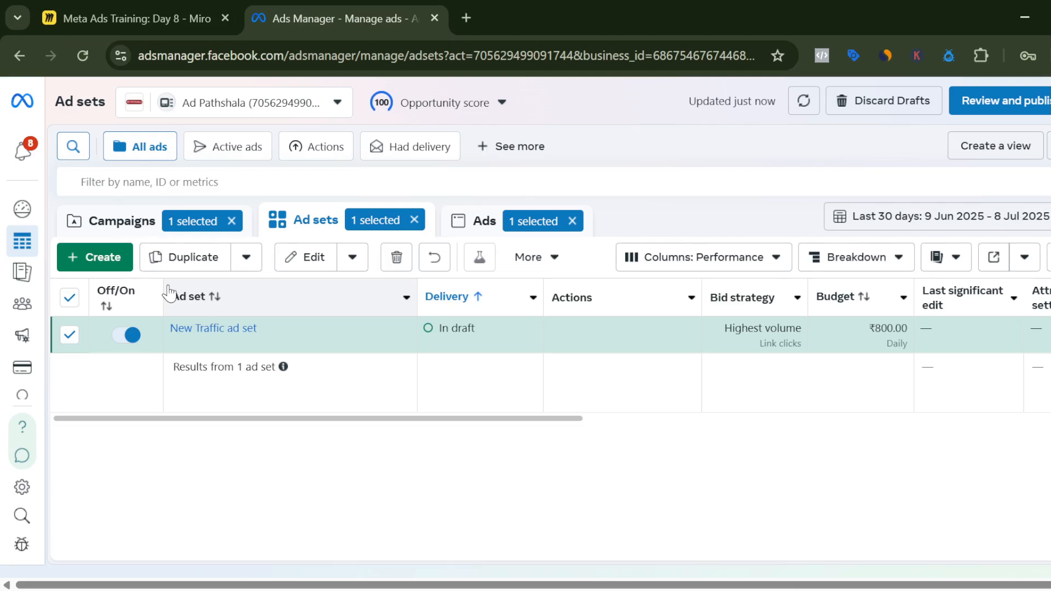
{"action": "left_click", "coordinate": [126, 228]}
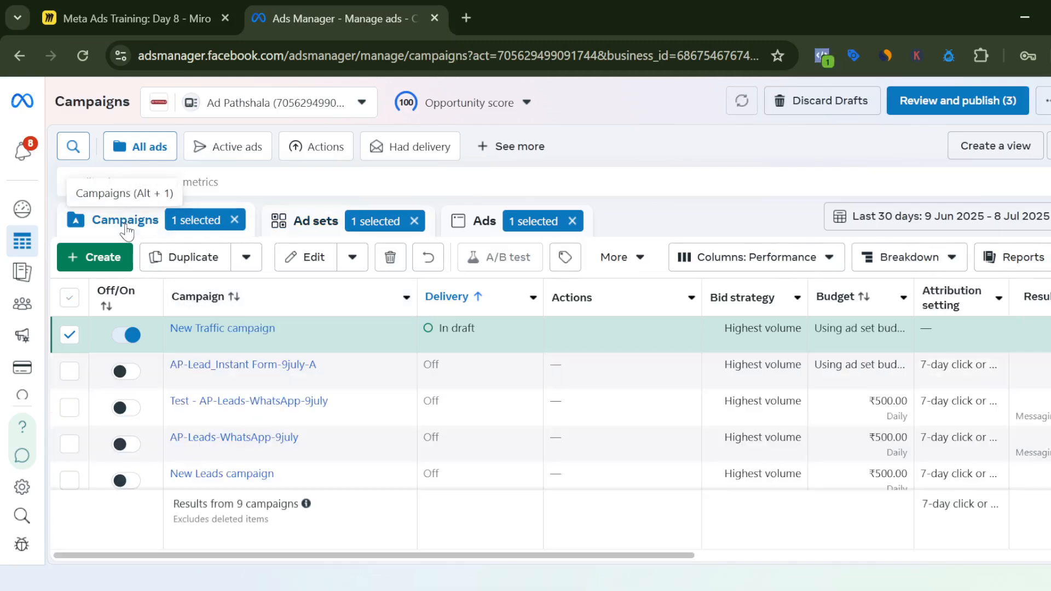
{"action": "left_click", "coordinate": [112, 266]}
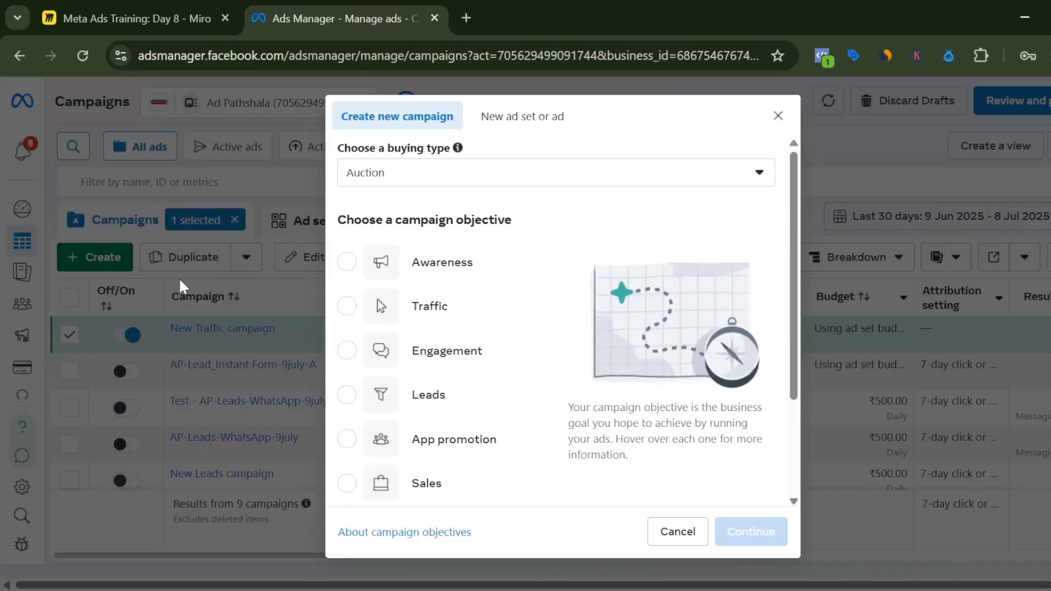
{"action": "scroll", "coordinate": [433, 328], "scroll_direction": "down", "scroll_amount": 2}
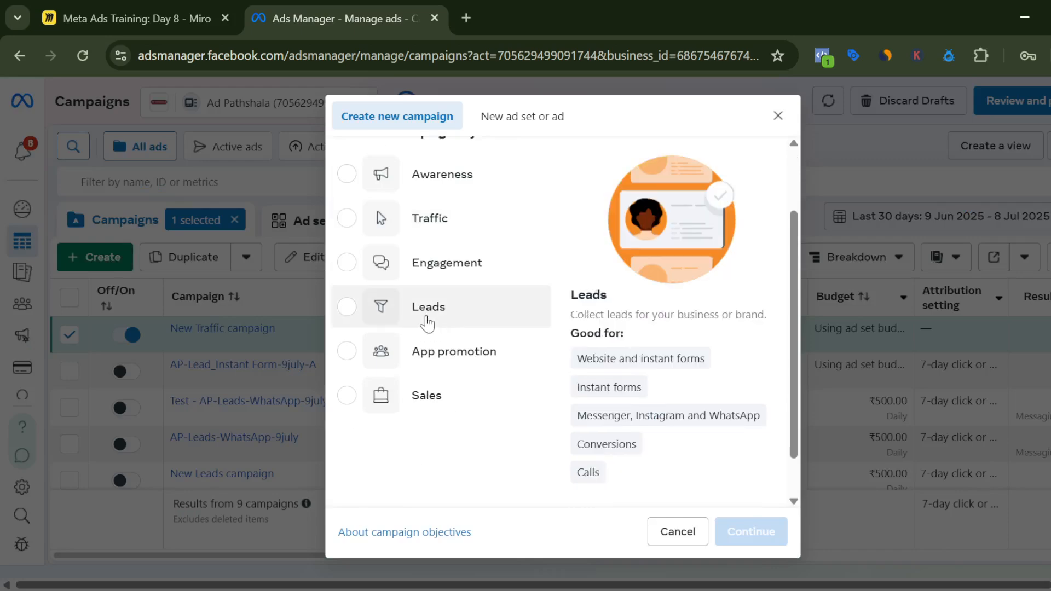
{"action": "left_click", "coordinate": [430, 322]}
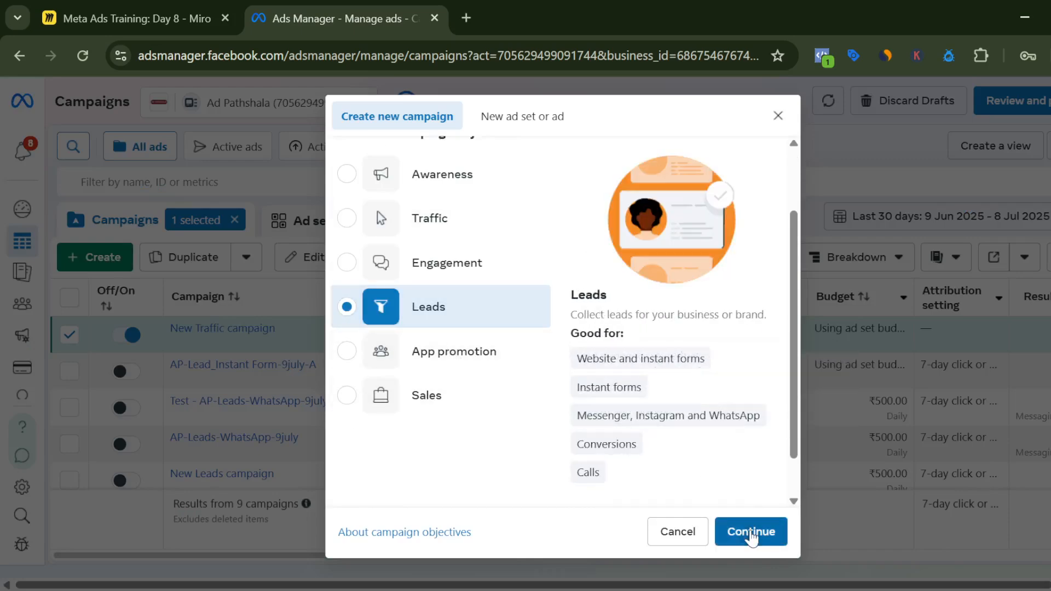
{"action": "left_click", "coordinate": [750, 531]}
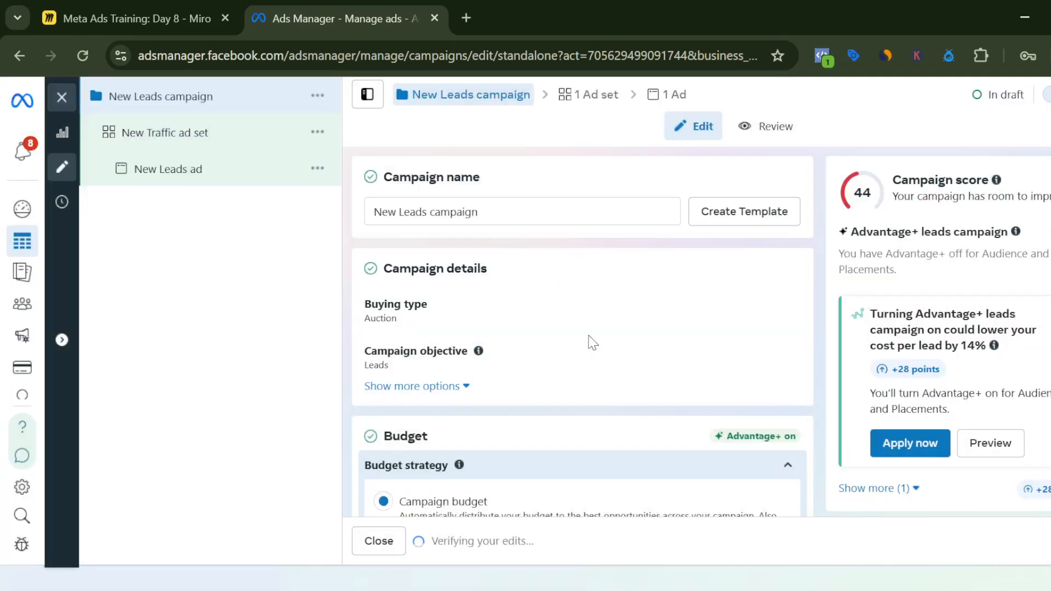
Step: Rename the new leads campaign as "Campign - Leads - Instant Form -A"
{"action": "left_click", "coordinate": [525, 213]}
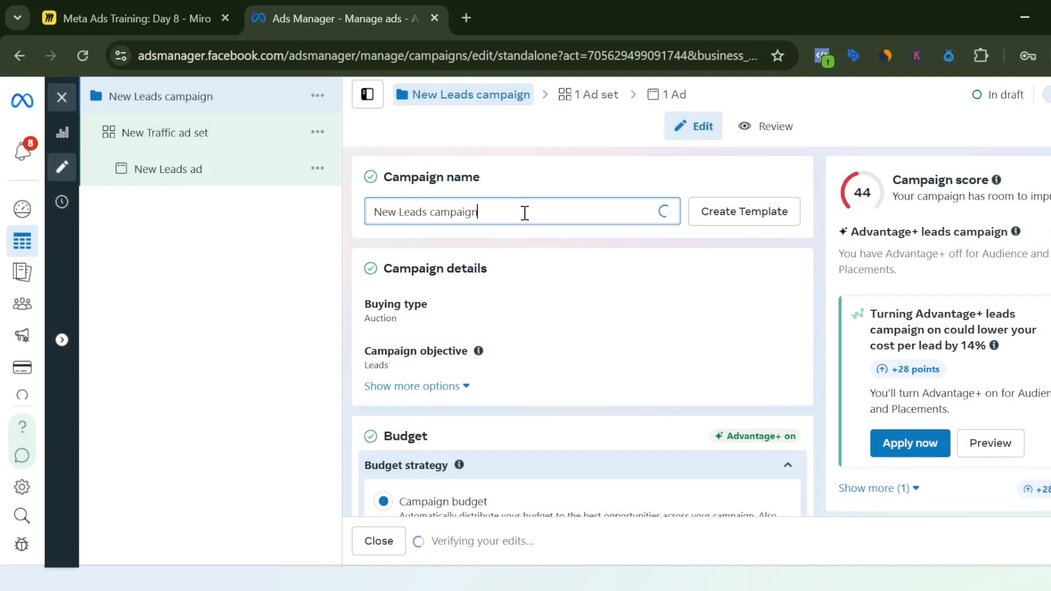
{"action": "left_click_drag", "start_coordinate": [524, 212], "coordinate": [329, 223]}
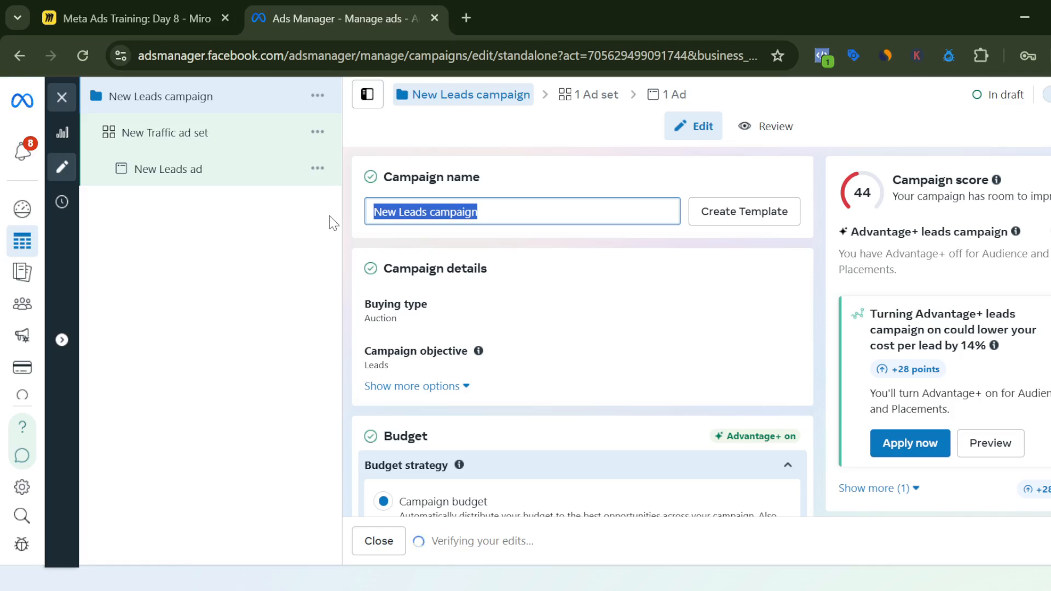
{"action": "type", "text": "Campign"}
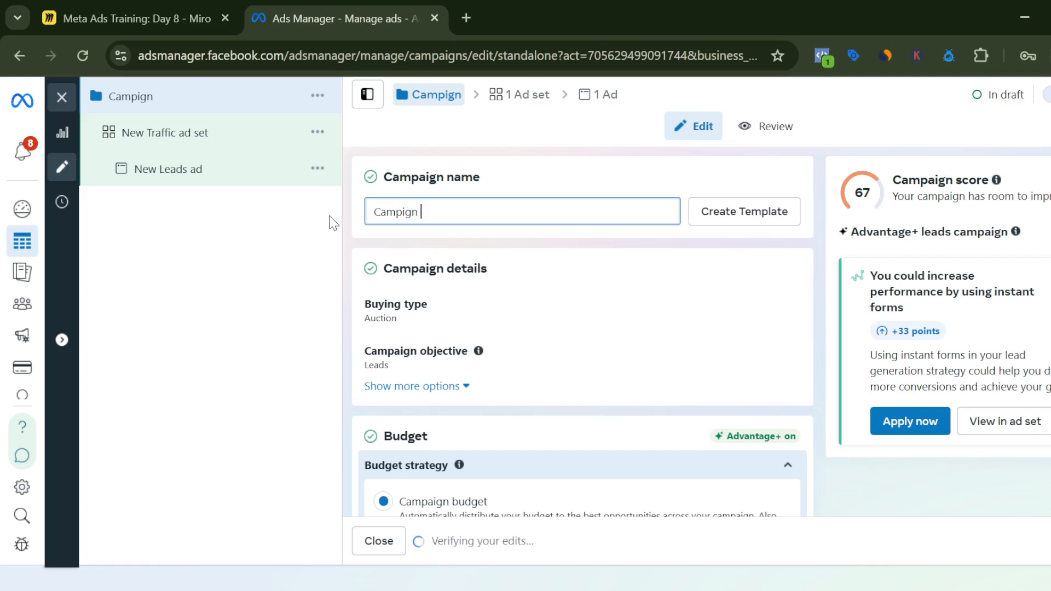
{"action": "type", "text": "-"}
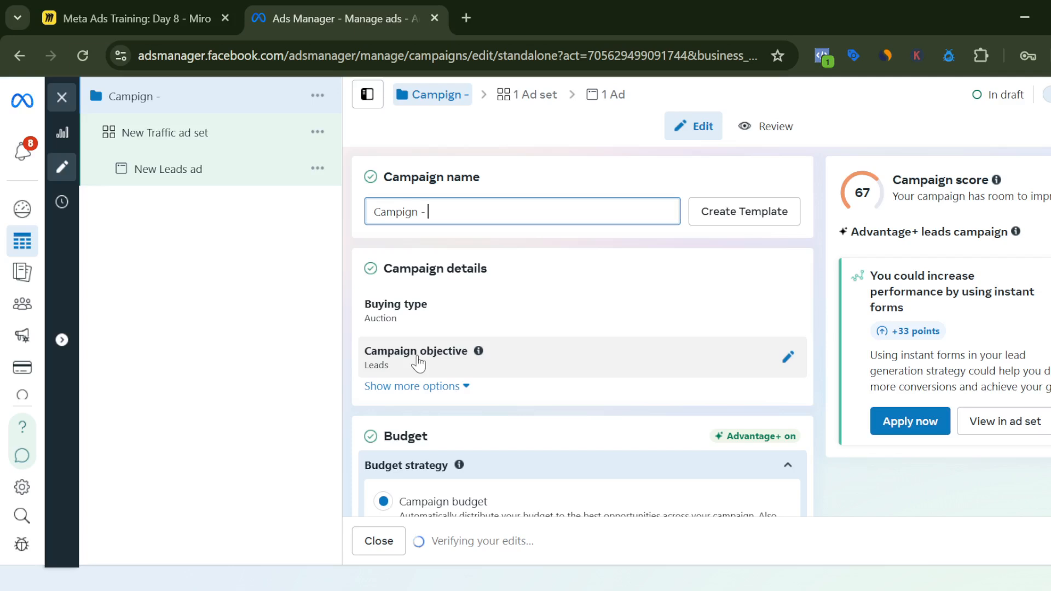
{"action": "type", "text": "Leads - Instant Form"}
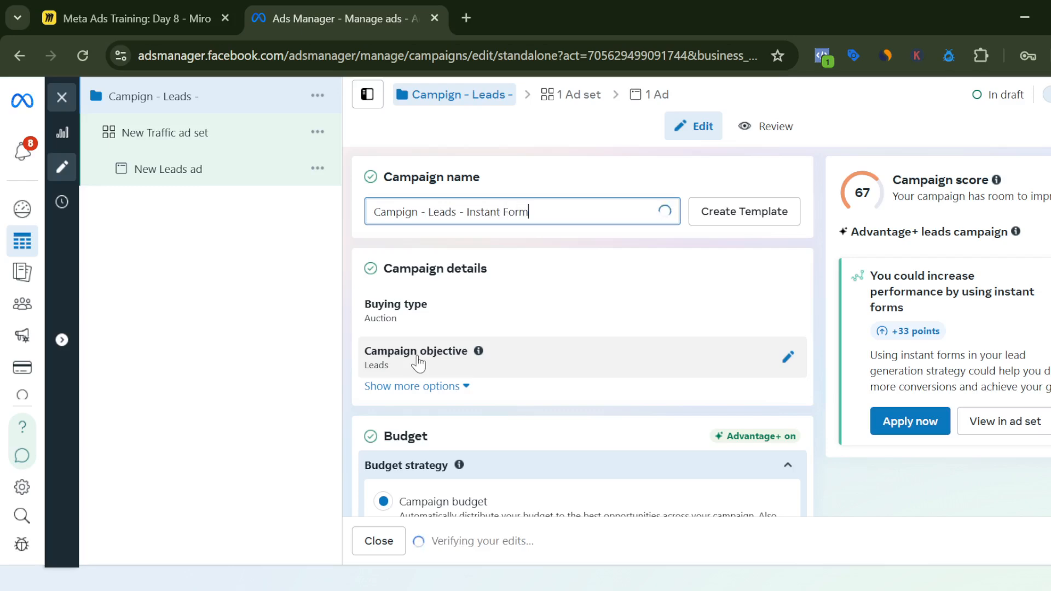
{"action": "type", "text": " -"}
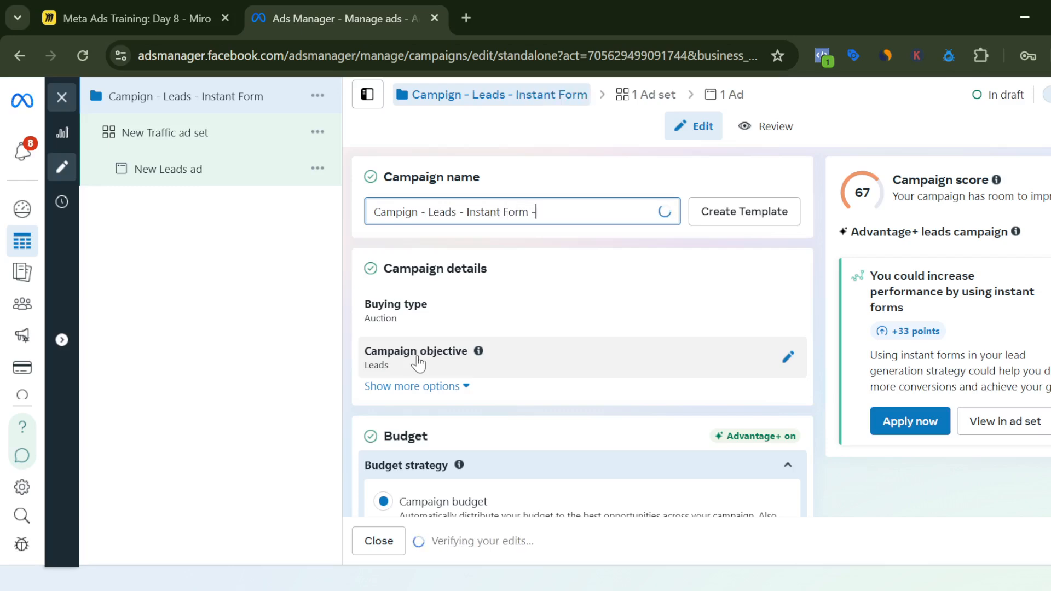
{"action": "type", "text": "a"}
{"action": "key", "text": "BackSpace"}
{"action": "type", "text": "A"}
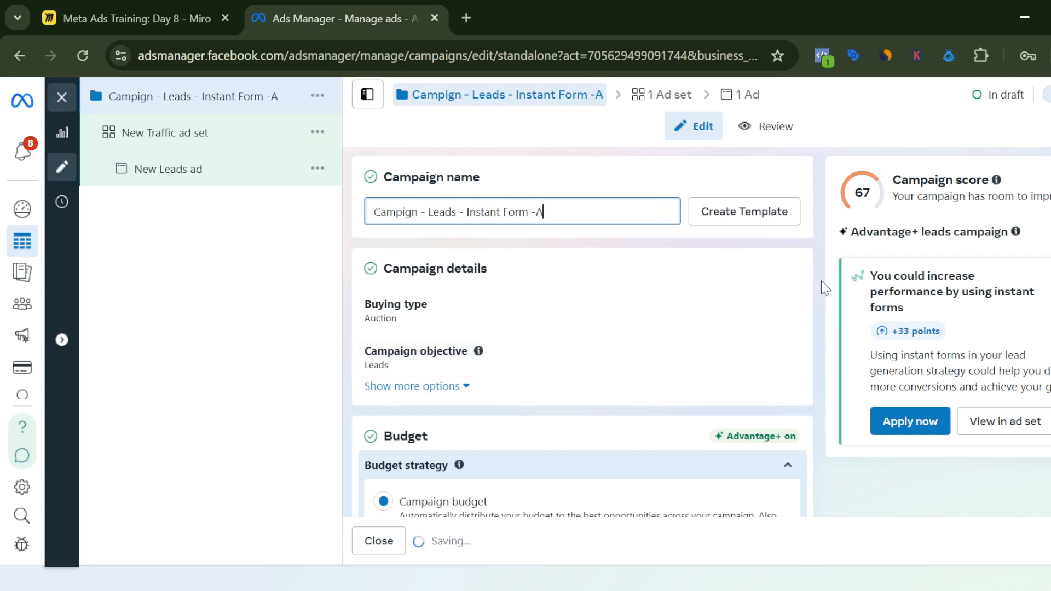
Step: Turn on the campaign's A/B test and choose Audience as the variable to test
{"action": "scroll", "coordinate": [687, 371], "scroll_direction": "down", "scroll_amount": 3}
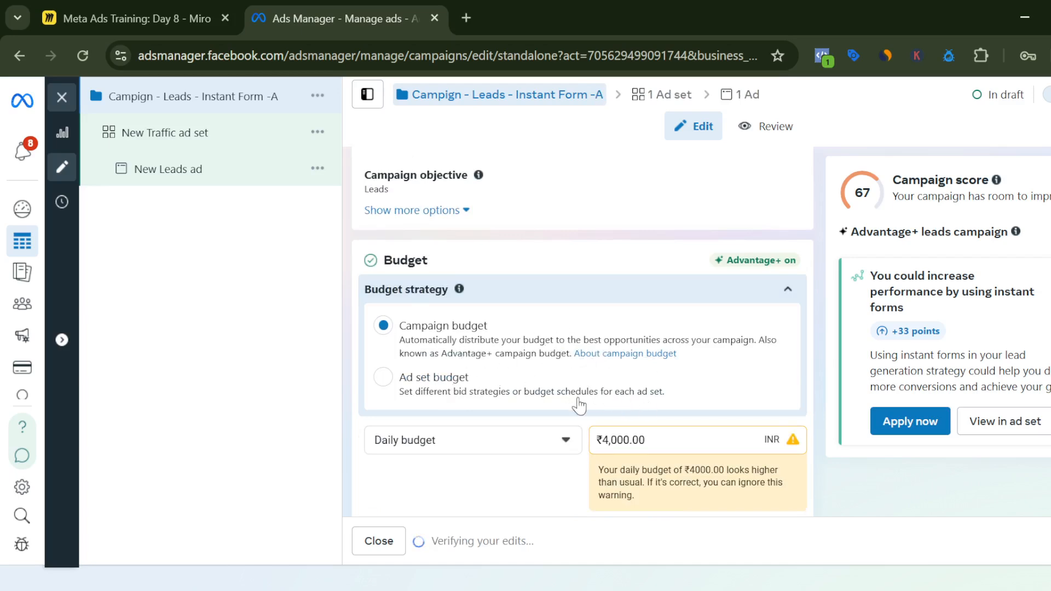
{"action": "scroll", "coordinate": [579, 407], "scroll_direction": "down", "scroll_amount": 8}
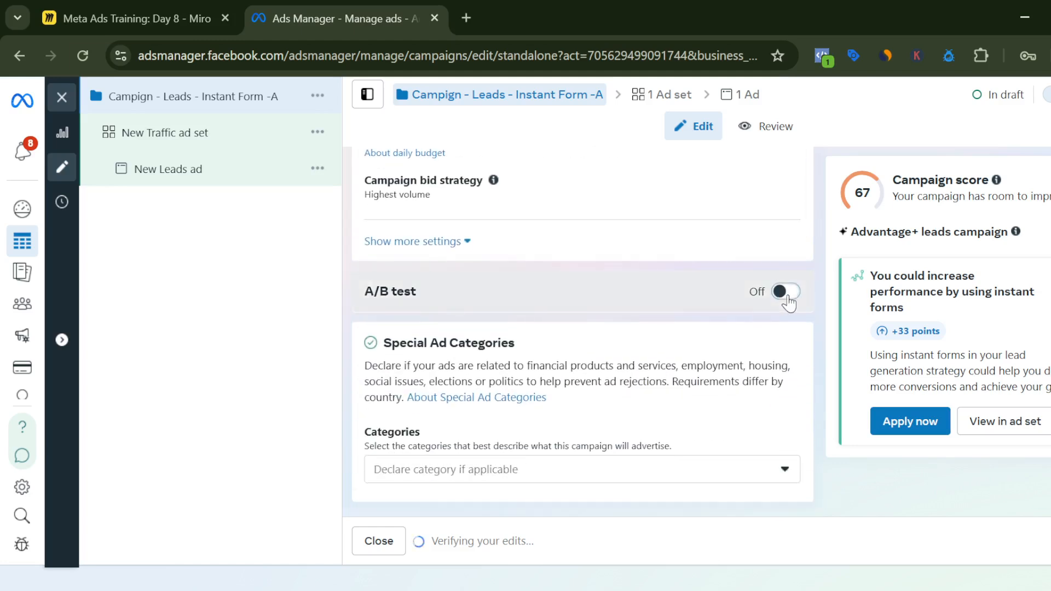
{"action": "left_click", "coordinate": [787, 292]}
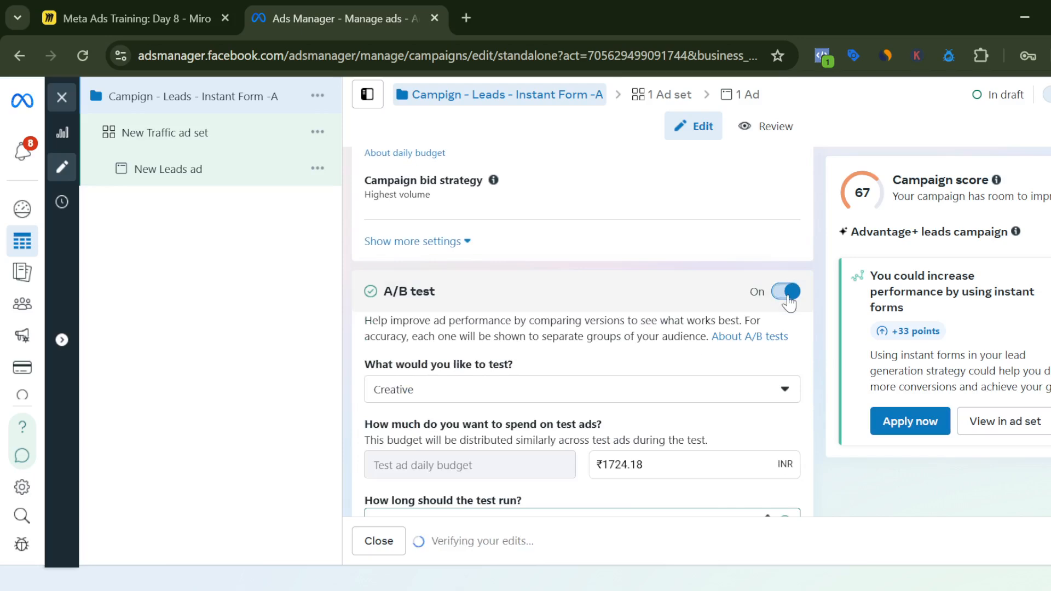
{"action": "left_click", "coordinate": [741, 404]}
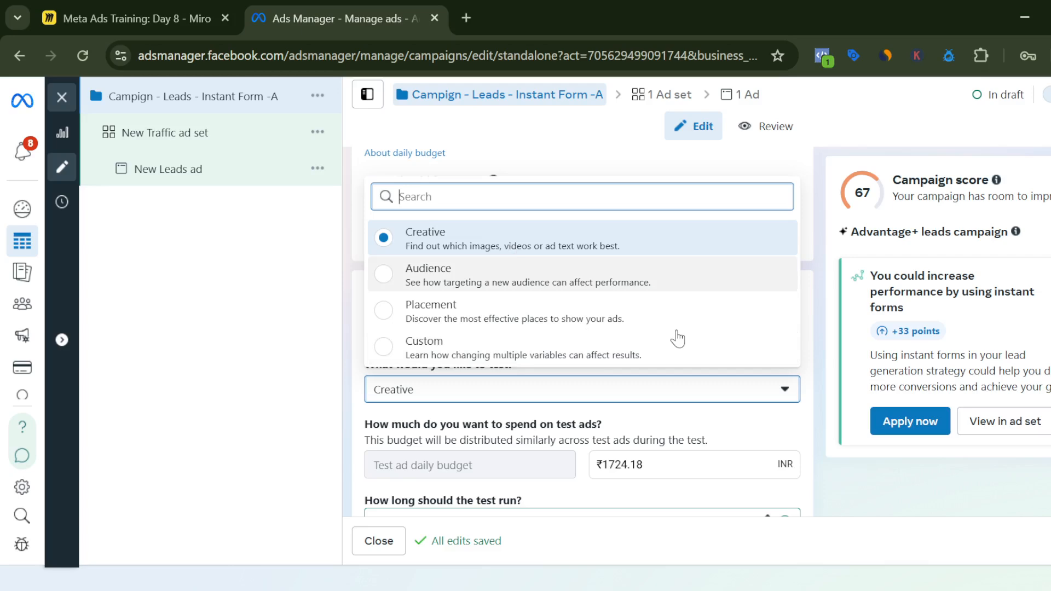
{"action": "left_click", "coordinate": [520, 290]}
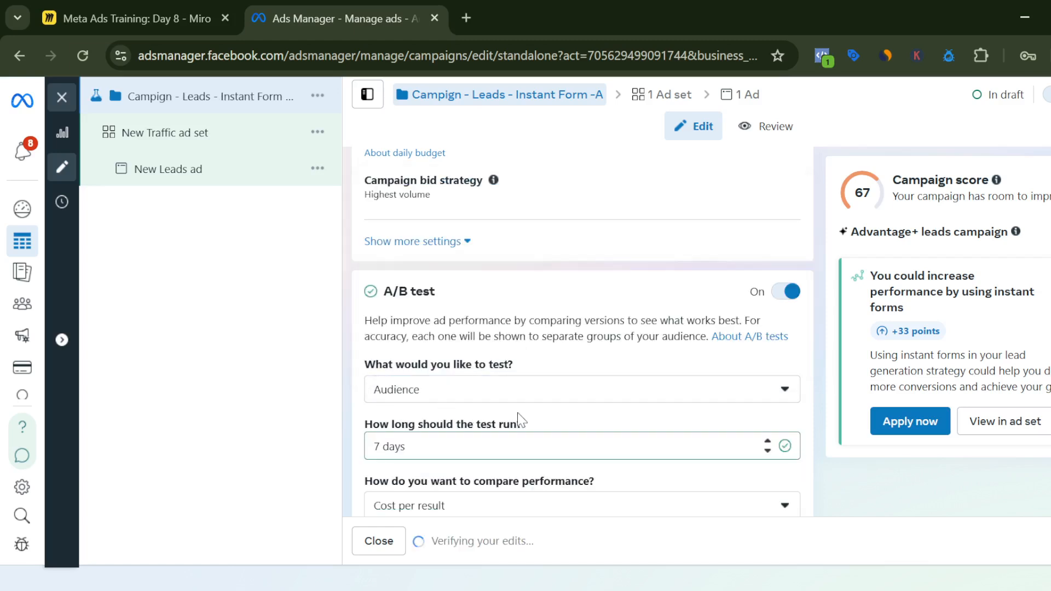
{"action": "scroll", "coordinate": [520, 421], "scroll_direction": "down", "scroll_amount": 2}
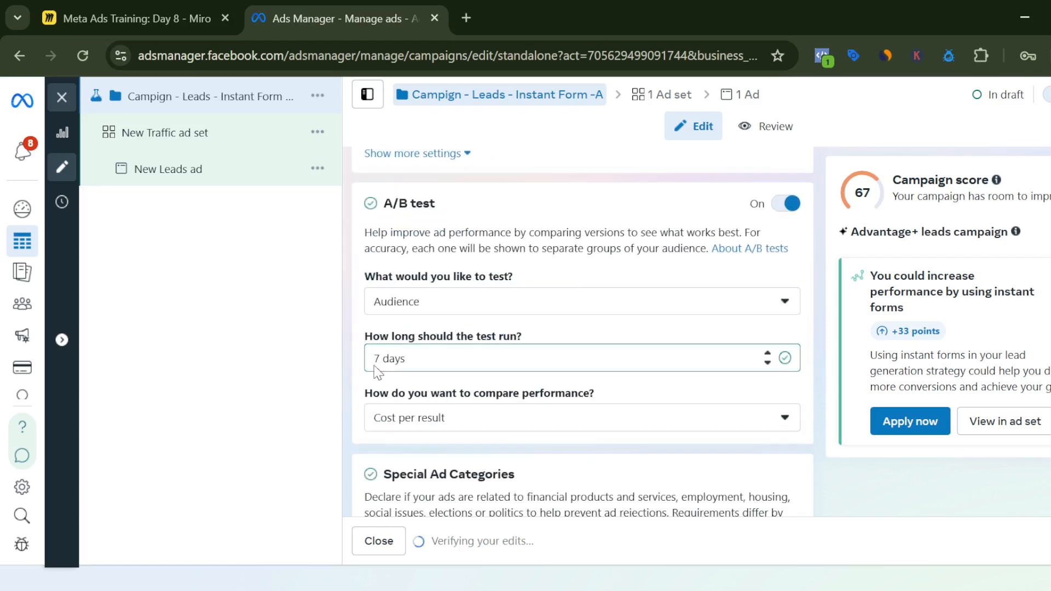
{"action": "left_click", "coordinate": [396, 355]}
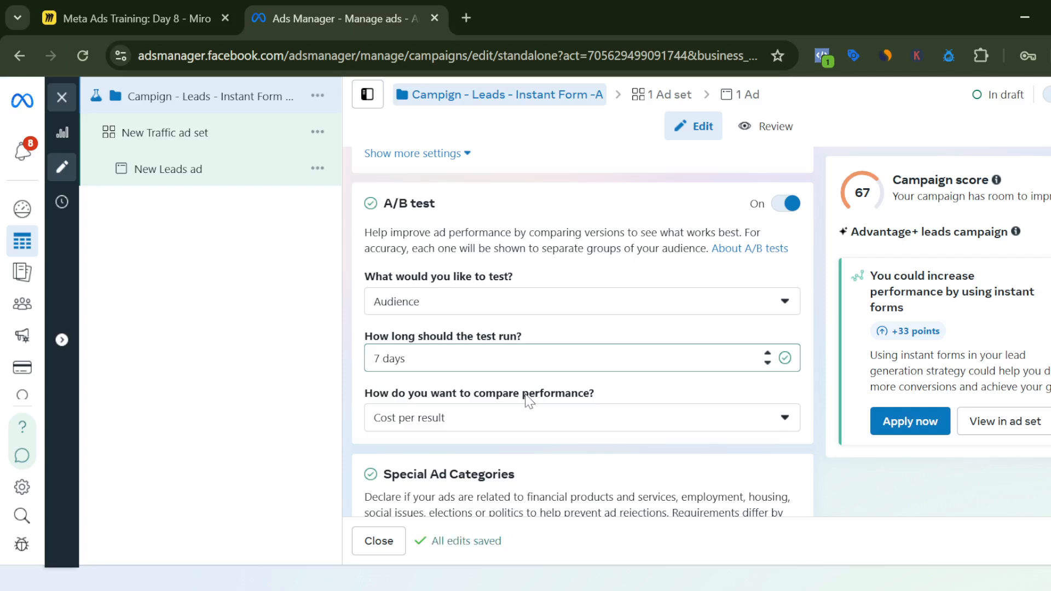
{"action": "scroll", "coordinate": [544, 394], "scroll_direction": "down", "scroll_amount": 3}
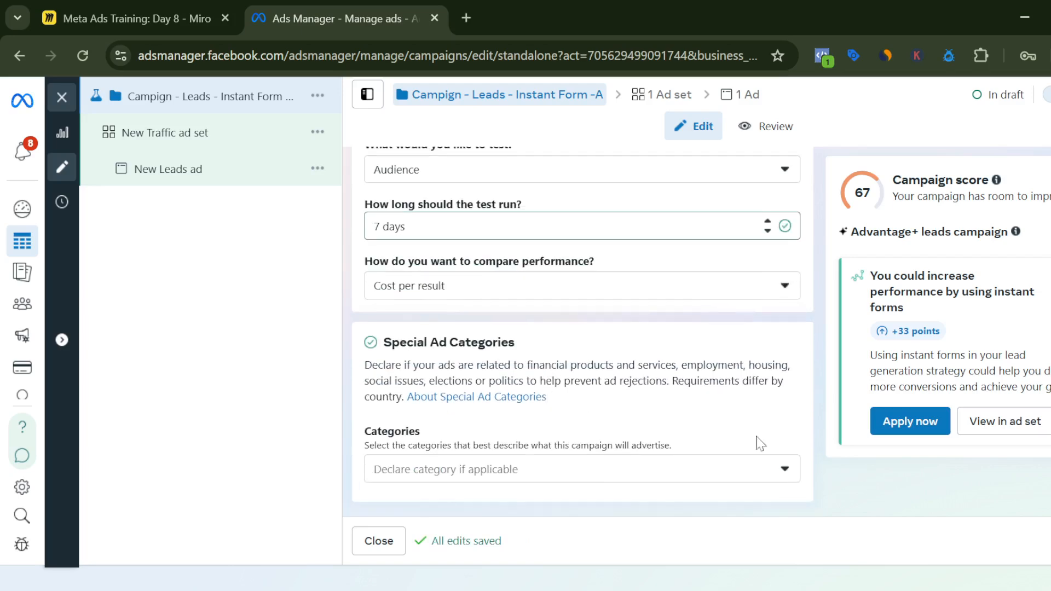
Step: Open the ad set level, examine its conversion location, schedule, custom audience and placement settings, and continue to the ad
{"action": "left_click", "coordinate": [1050, 541]}
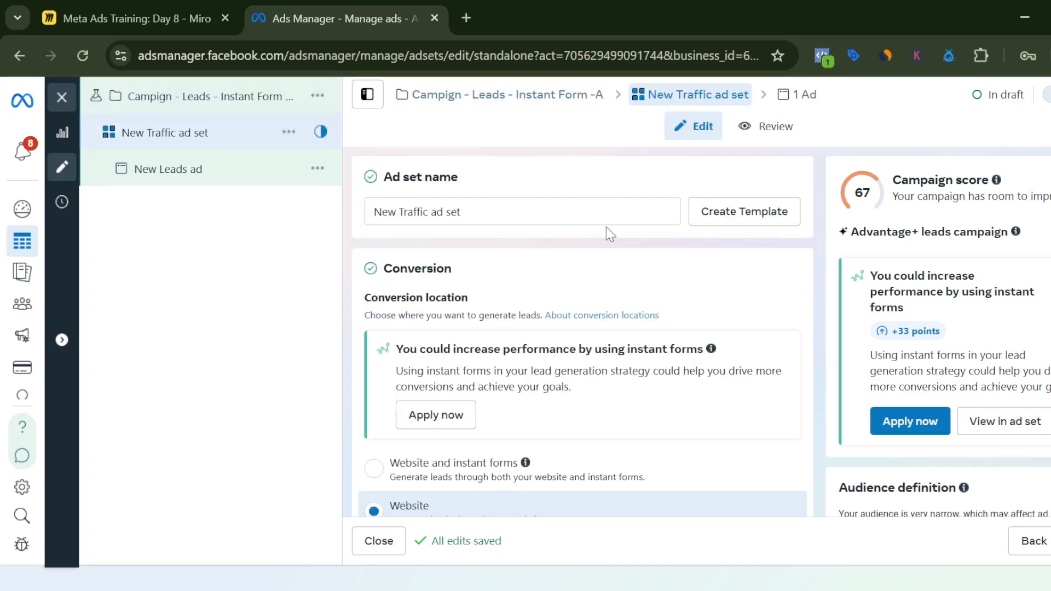
{"action": "scroll", "coordinate": [606, 228], "scroll_direction": "down", "scroll_amount": 10}
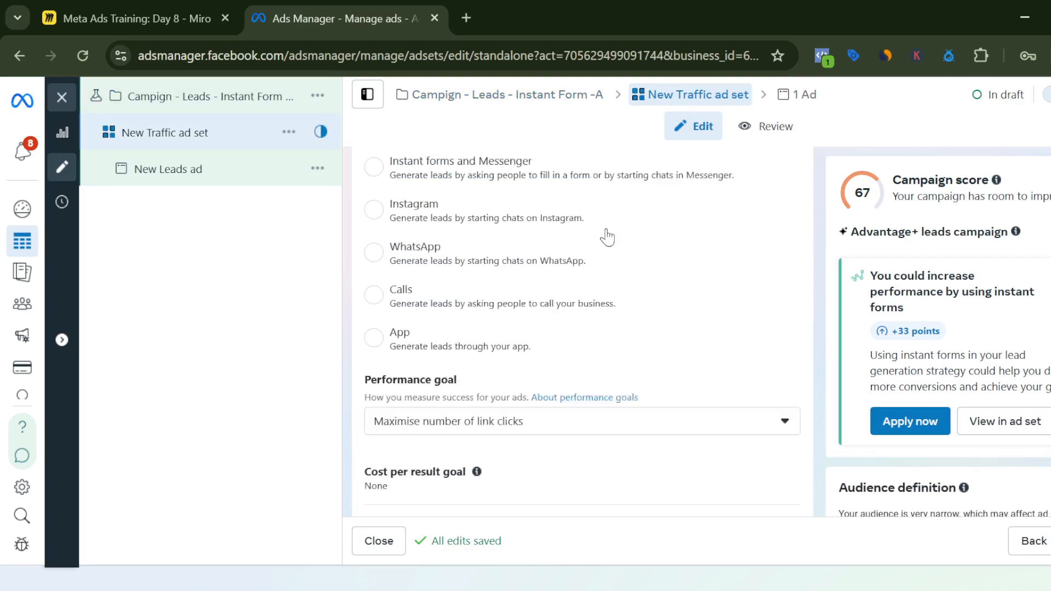
{"action": "scroll", "coordinate": [606, 236], "scroll_direction": "down", "scroll_amount": 12}
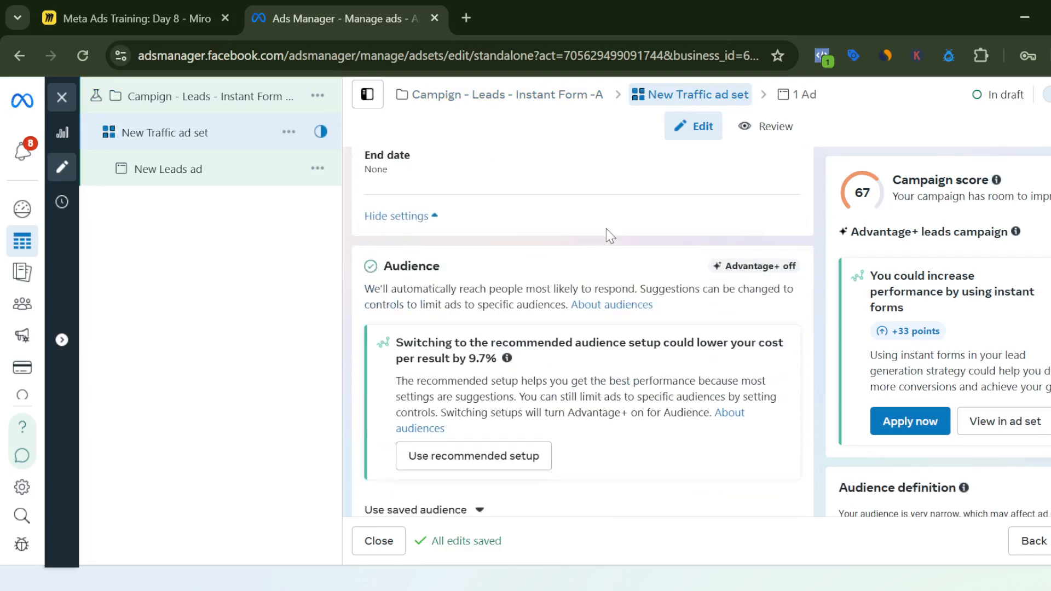
{"action": "scroll", "coordinate": [606, 233], "scroll_direction": "down", "scroll_amount": 3}
{"action": "scroll", "coordinate": [606, 229], "scroll_direction": "up", "scroll_amount": 3}
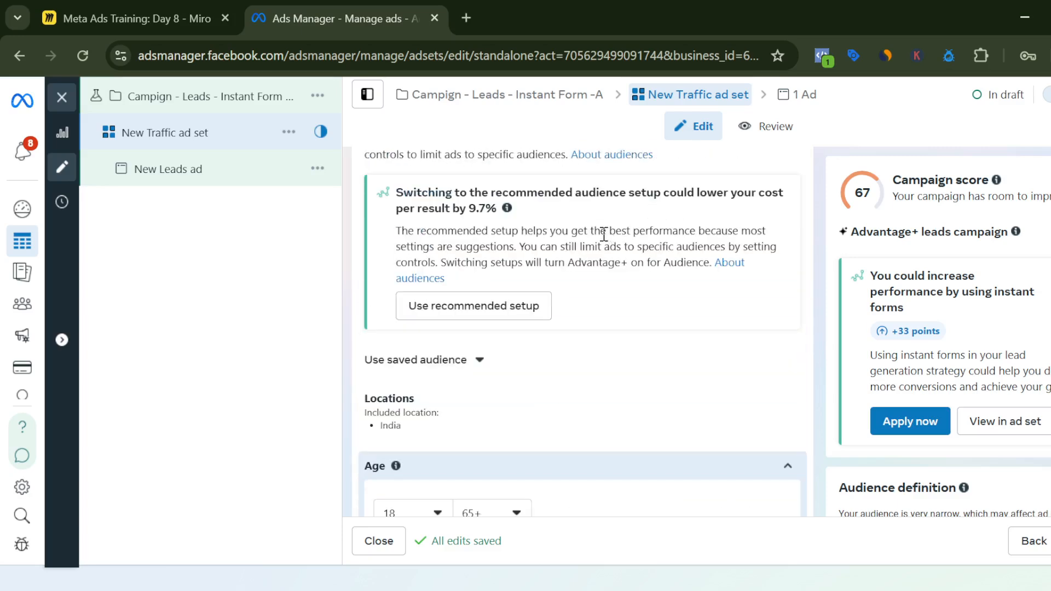
{"action": "scroll", "coordinate": [579, 256], "scroll_direction": "up", "scroll_amount": 5}
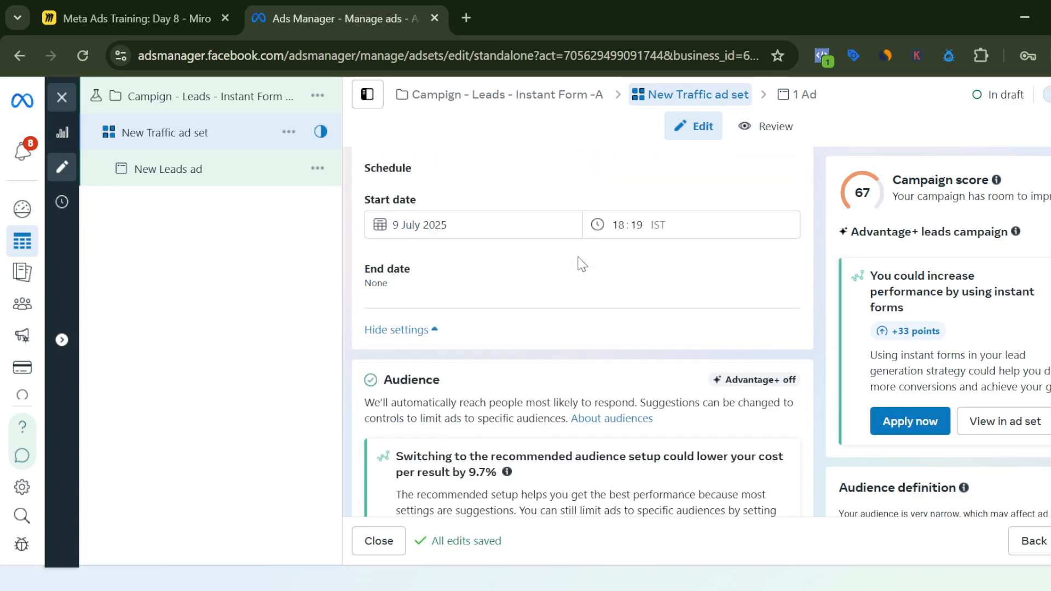
{"action": "scroll", "coordinate": [578, 264], "scroll_direction": "up", "scroll_amount": 7}
{"action": "scroll", "coordinate": [578, 264], "scroll_direction": "down", "scroll_amount": 10}
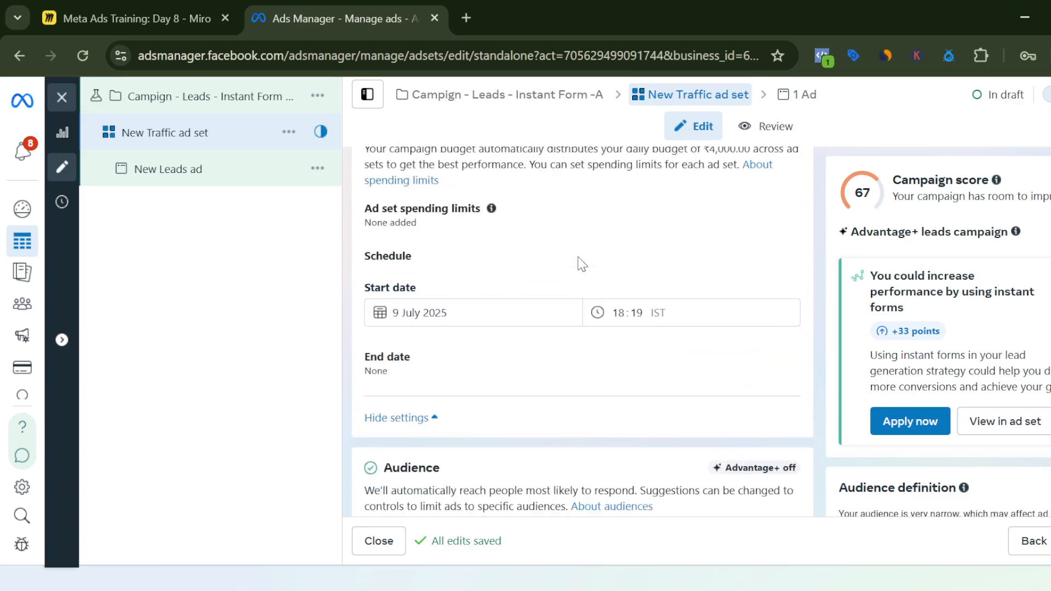
{"action": "scroll", "coordinate": [582, 265], "scroll_direction": "down", "scroll_amount": 10}
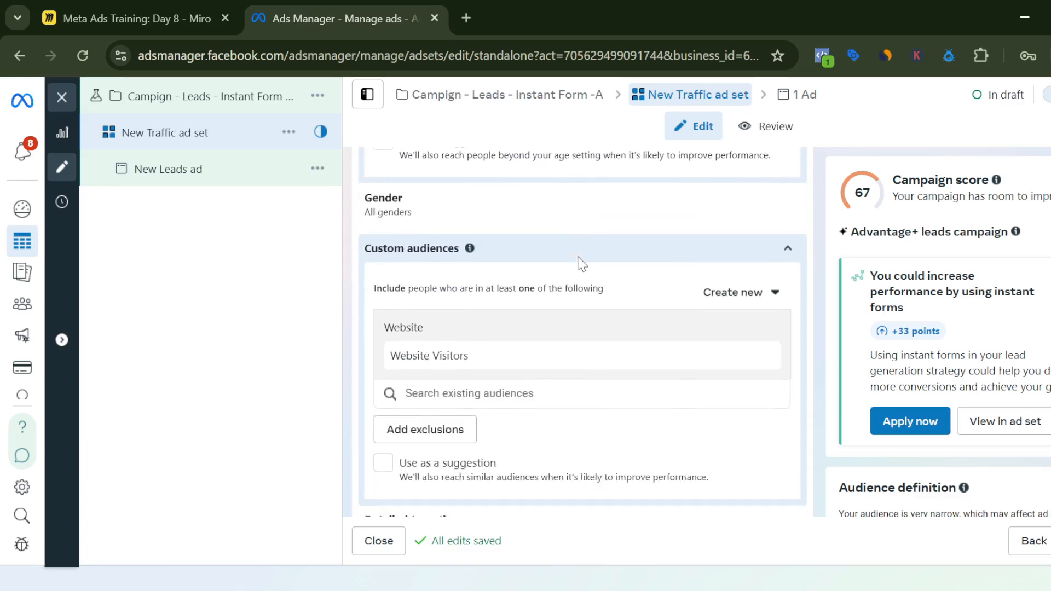
{"action": "scroll", "coordinate": [572, 272], "scroll_direction": "up", "scroll_amount": 12}
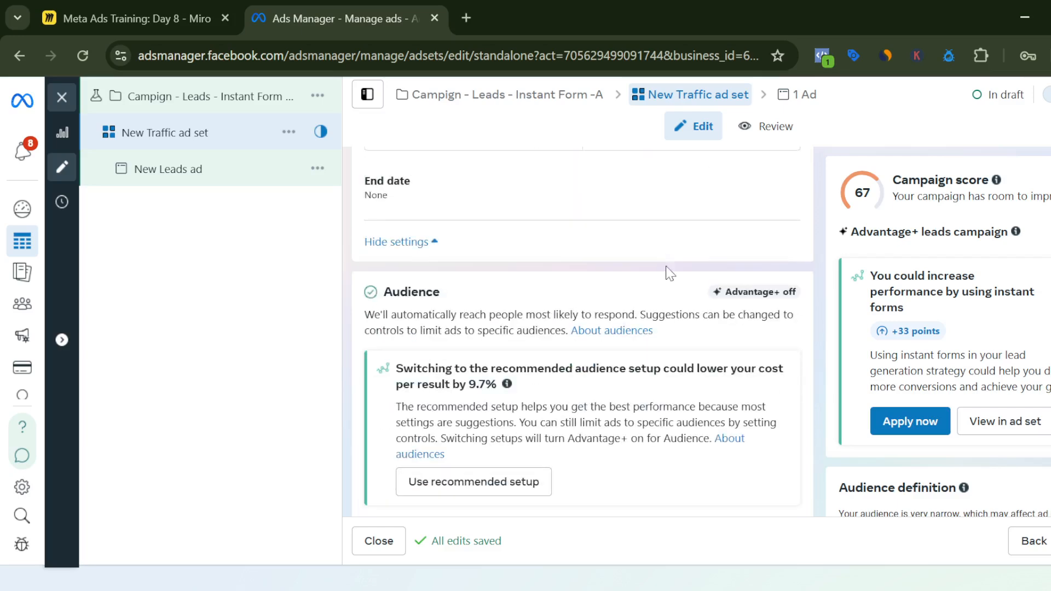
{"action": "scroll", "coordinate": [692, 305], "scroll_direction": "down", "scroll_amount": 2}
{"action": "scroll", "coordinate": [706, 305], "scroll_direction": "up", "scroll_amount": 1}
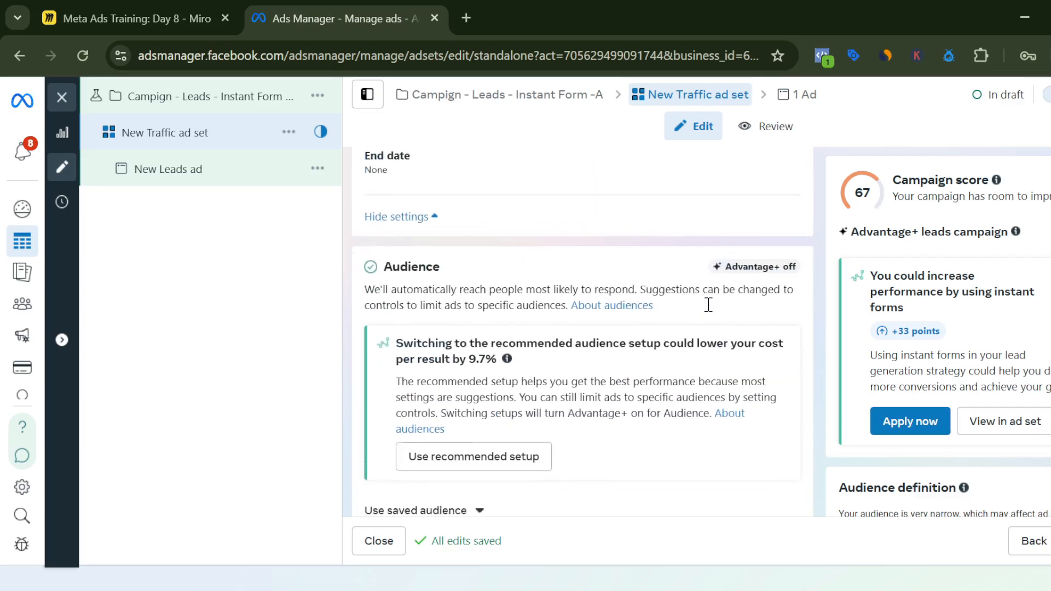
{"action": "scroll", "coordinate": [708, 305], "scroll_direction": "down", "scroll_amount": 7}
{"action": "scroll", "coordinate": [708, 305], "scroll_direction": "down", "scroll_amount": 2}
{"action": "scroll", "coordinate": [510, 338], "scroll_direction": "down", "scroll_amount": 2}
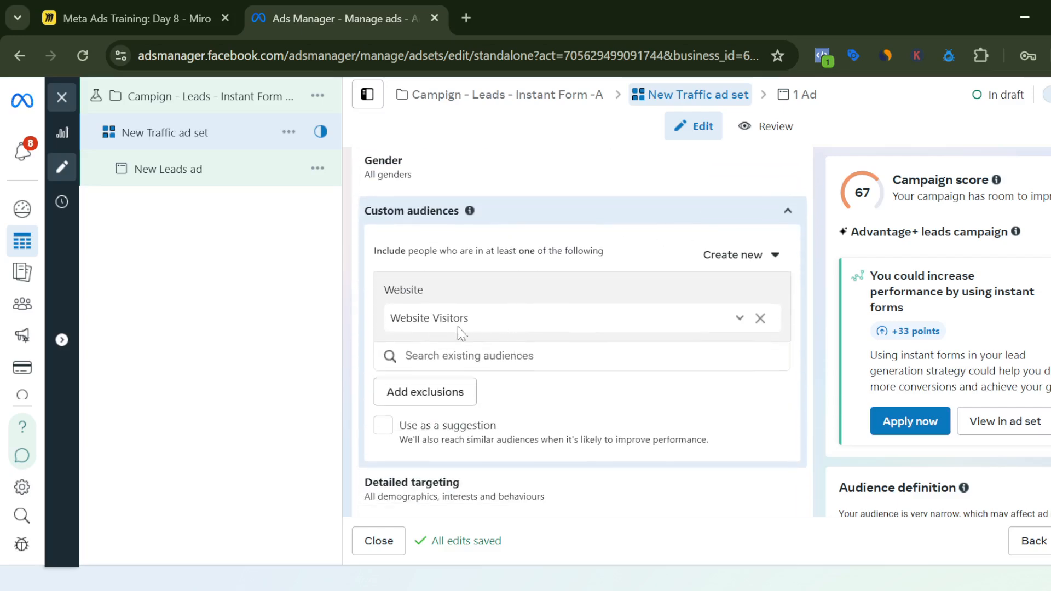
{"action": "scroll", "coordinate": [523, 335], "scroll_direction": "down", "scroll_amount": 8}
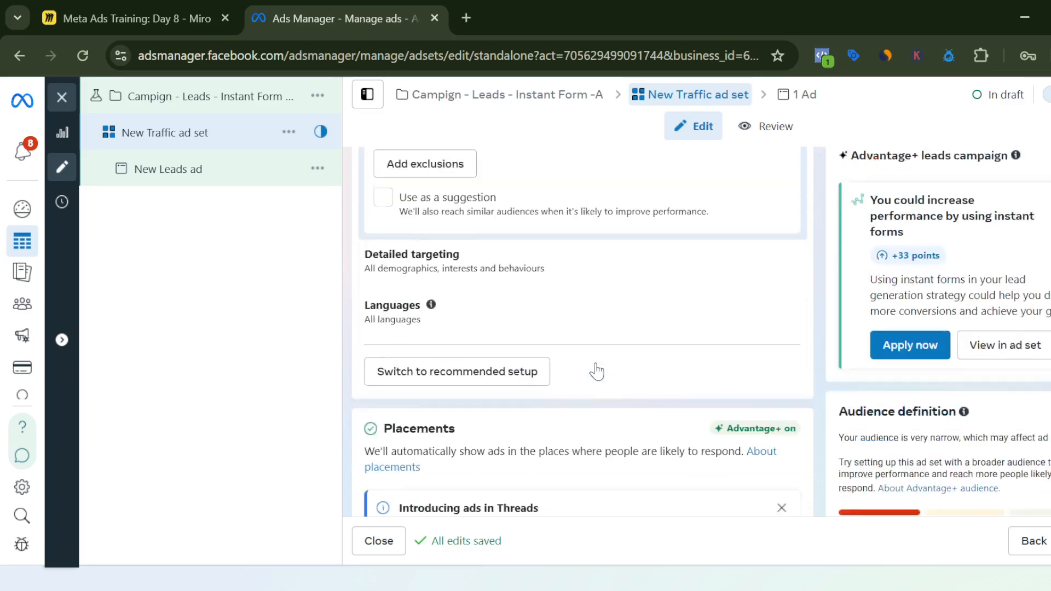
{"action": "scroll", "coordinate": [600, 371], "scroll_direction": "down", "scroll_amount": 1}
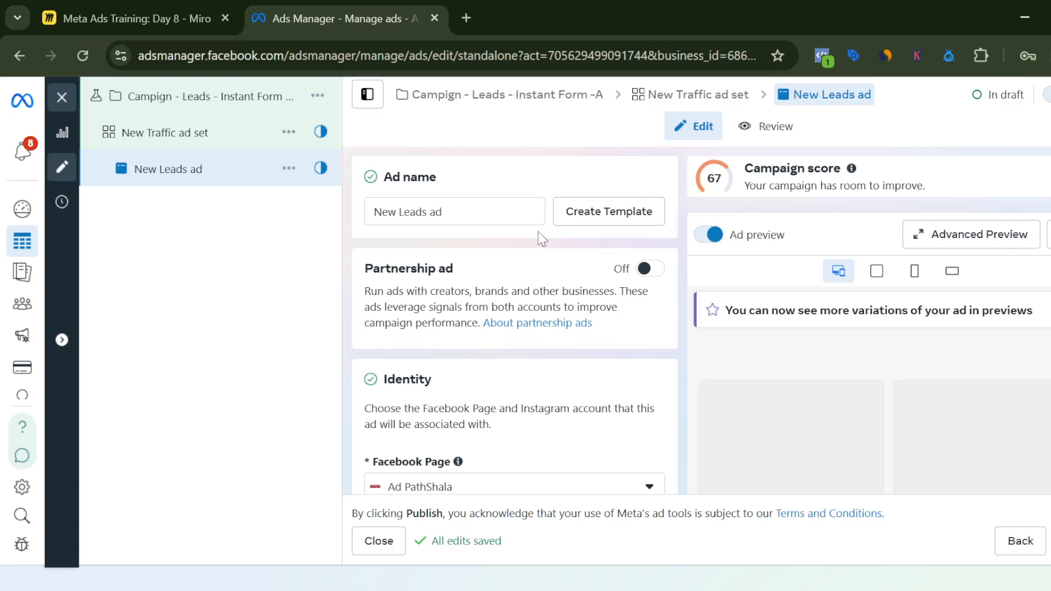
Step: Rename the ad as "a" and select adpathshala91 as its Threads profile
{"action": "left_click_drag", "start_coordinate": [469, 214], "coordinate": [359, 217]}
{"action": "type", "text": "a"}
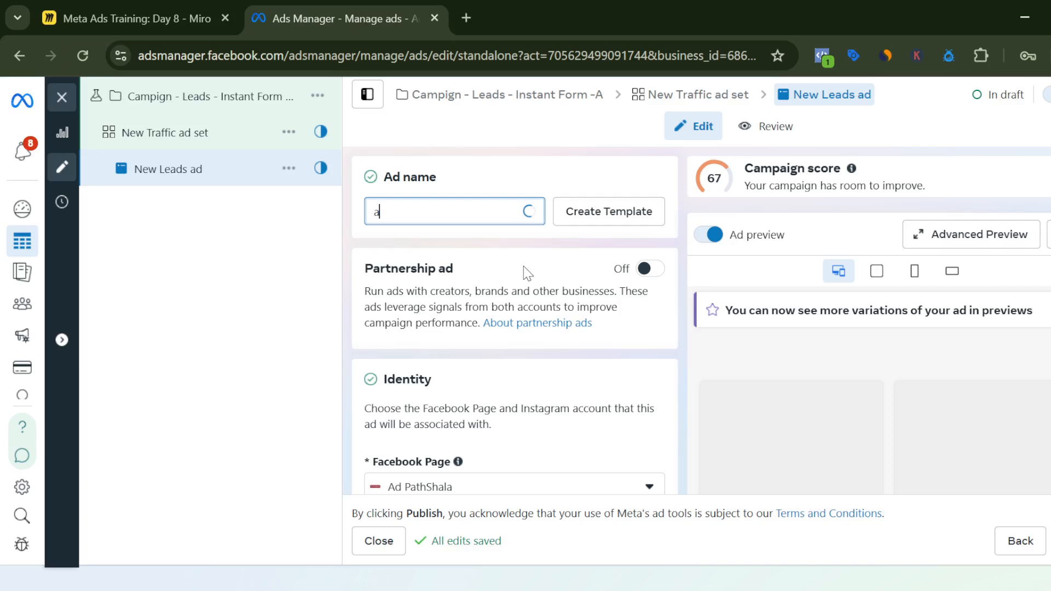
{"action": "scroll", "coordinate": [525, 269], "scroll_direction": "down", "scroll_amount": 9}
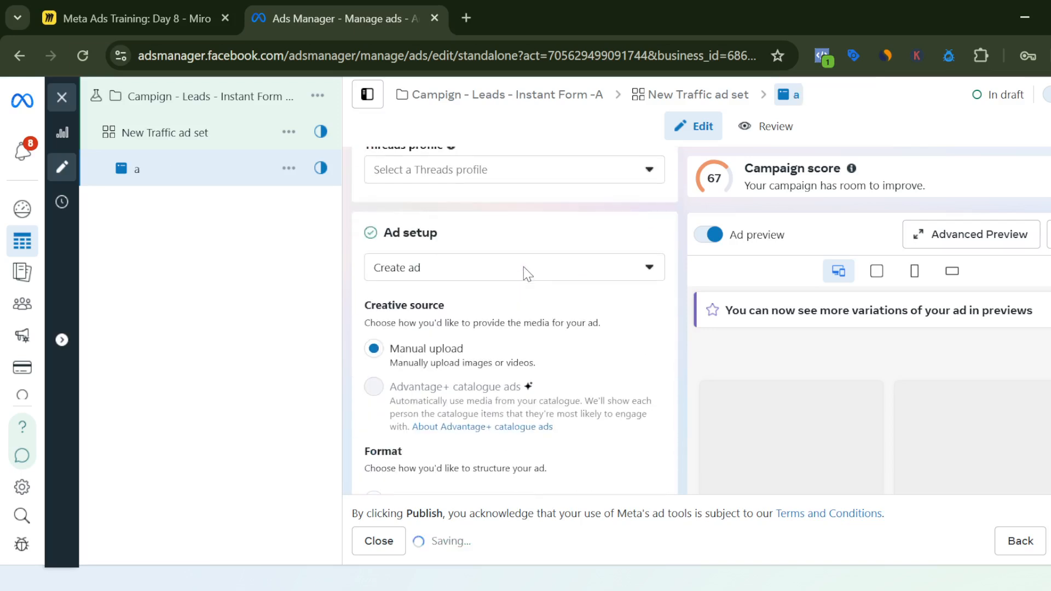
{"action": "scroll", "coordinate": [523, 267], "scroll_direction": "up", "scroll_amount": 1}
{"action": "scroll", "coordinate": [558, 262], "scroll_direction": "up", "scroll_amount": 2}
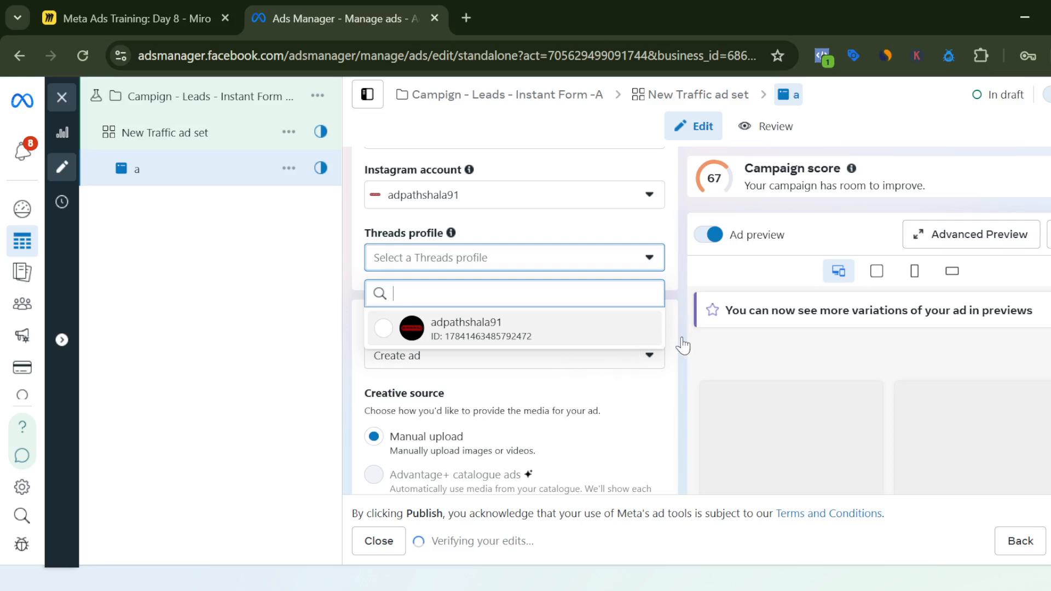
{"action": "left_click", "coordinate": [441, 333]}
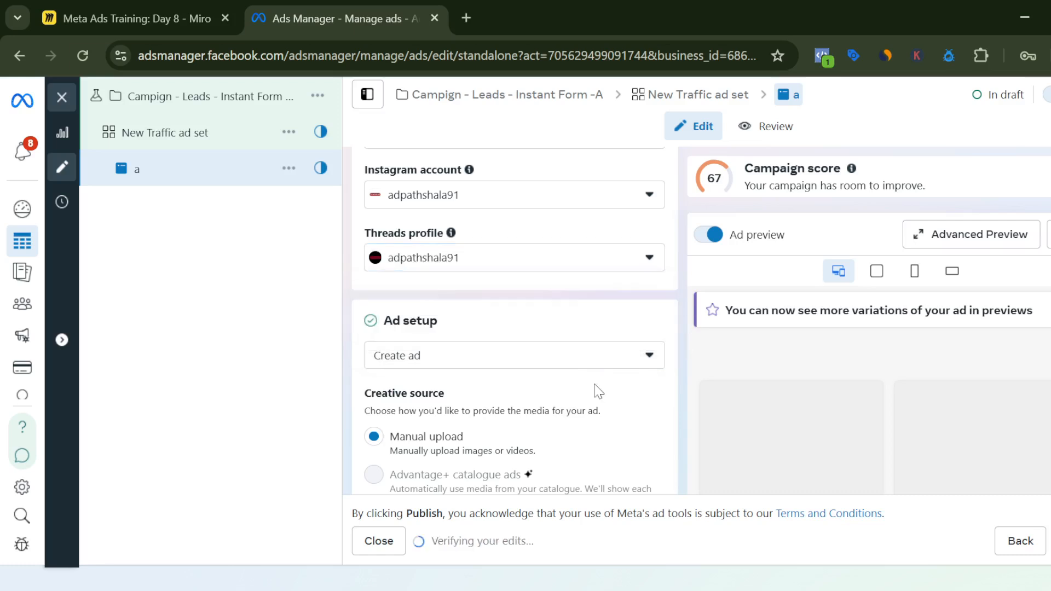
Step: Get the adpathshala.com address from the address suggestions in a new browser tab for use as the ad's destination
{"action": "scroll", "coordinate": [599, 391], "scroll_direction": "down", "scroll_amount": 10}
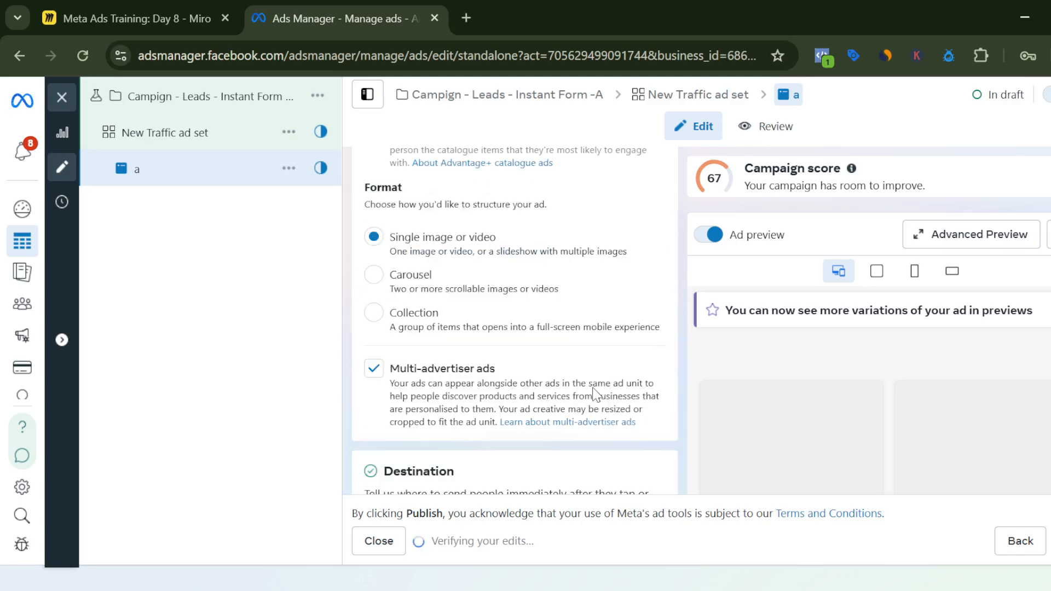
{"action": "scroll", "coordinate": [598, 393], "scroll_direction": "down", "scroll_amount": 4}
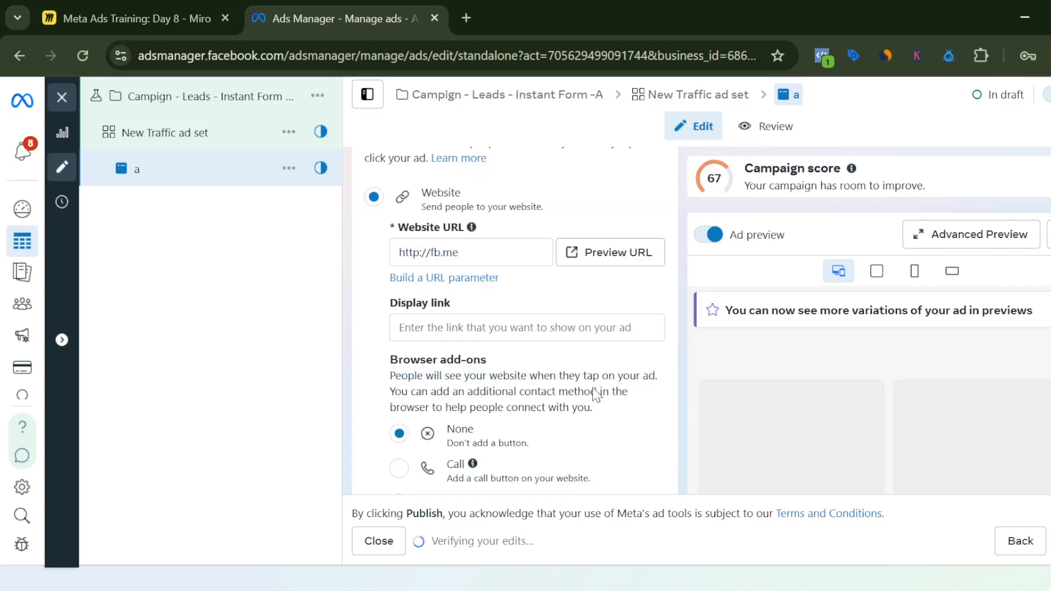
{"action": "scroll", "coordinate": [432, 335], "scroll_direction": "up", "scroll_amount": 3}
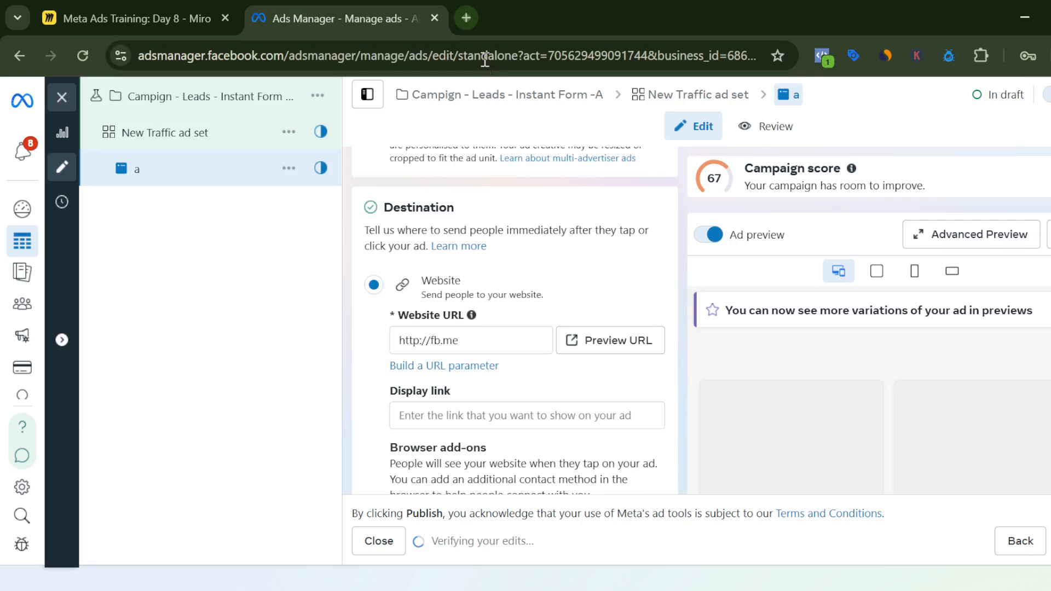
{"action": "key", "text": "ctrl+t"}
{"action": "type", "text": "aa"}
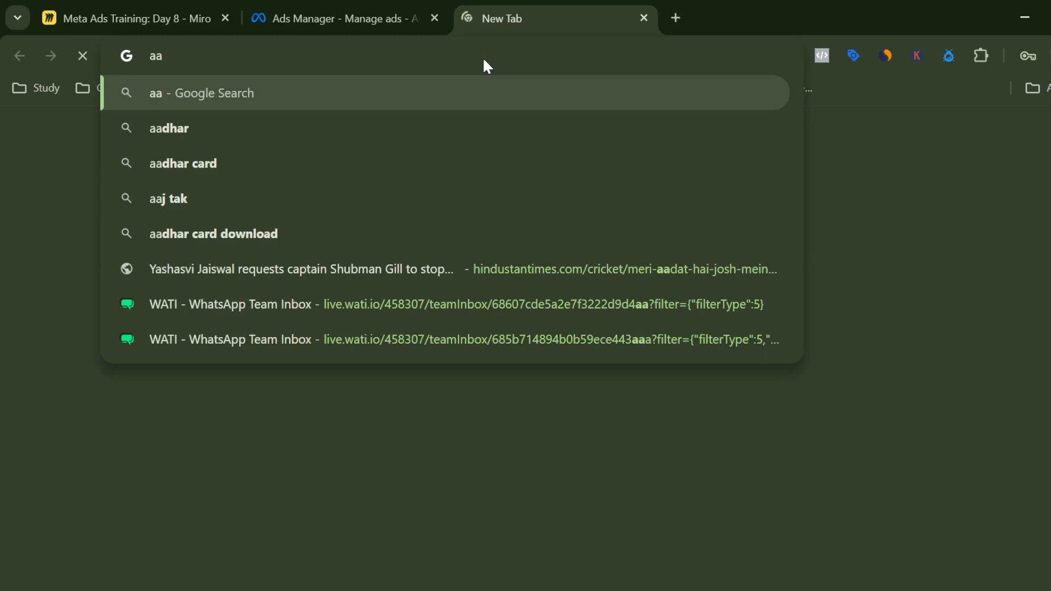
{"action": "key", "text": "BackSpace"}
{"action": "type", "text": "dp"}
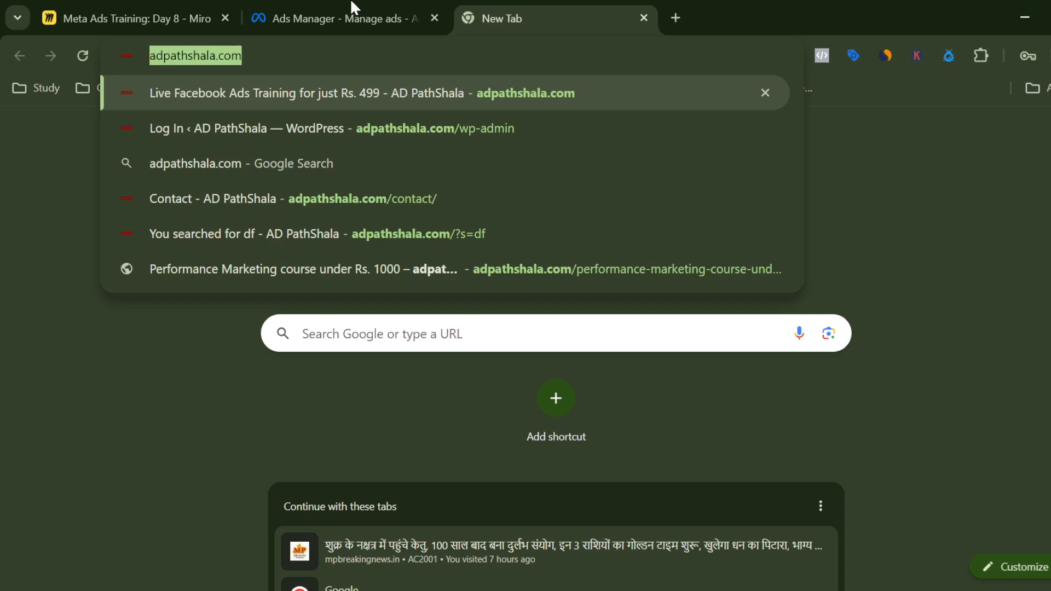
{"action": "key", "text": "BackSpace"}
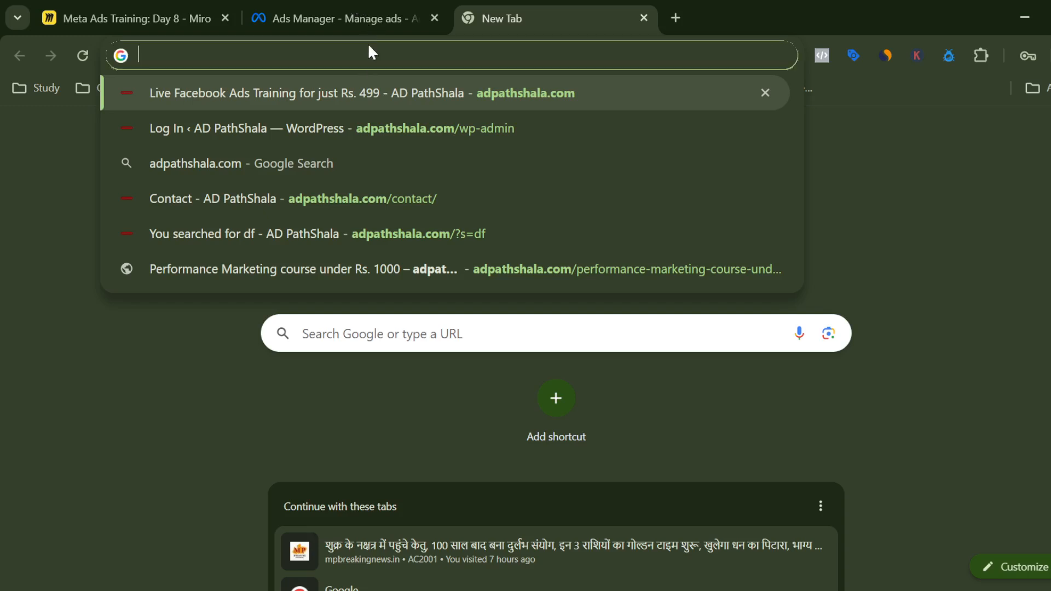
{"action": "left_click", "coordinate": [372, 20]}
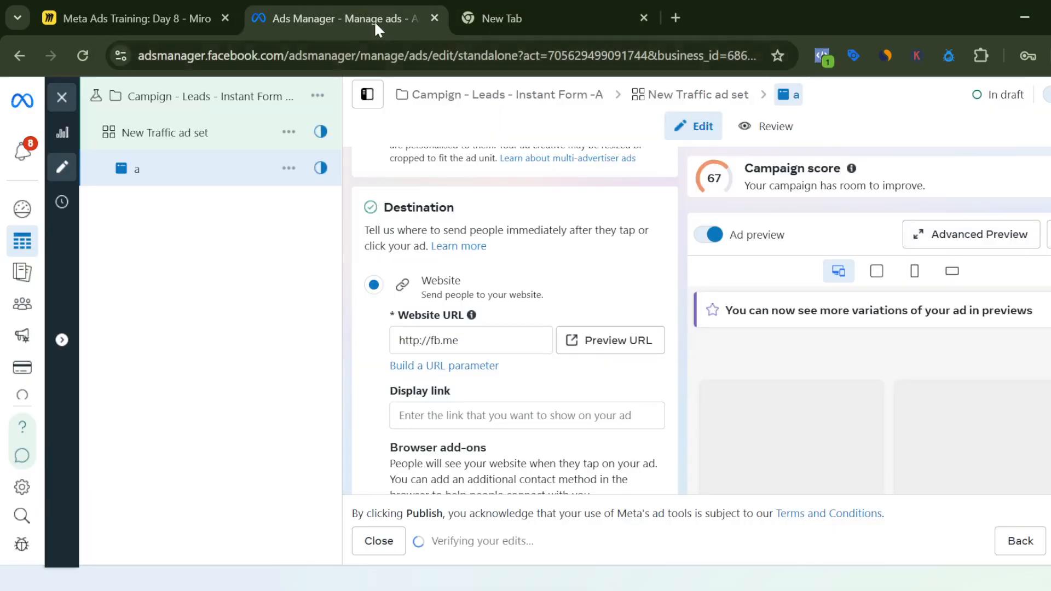
{"action": "left_click", "coordinate": [478, 339]}
{"action": "left_click_drag", "start_coordinate": [477, 337], "coordinate": [385, 335]}
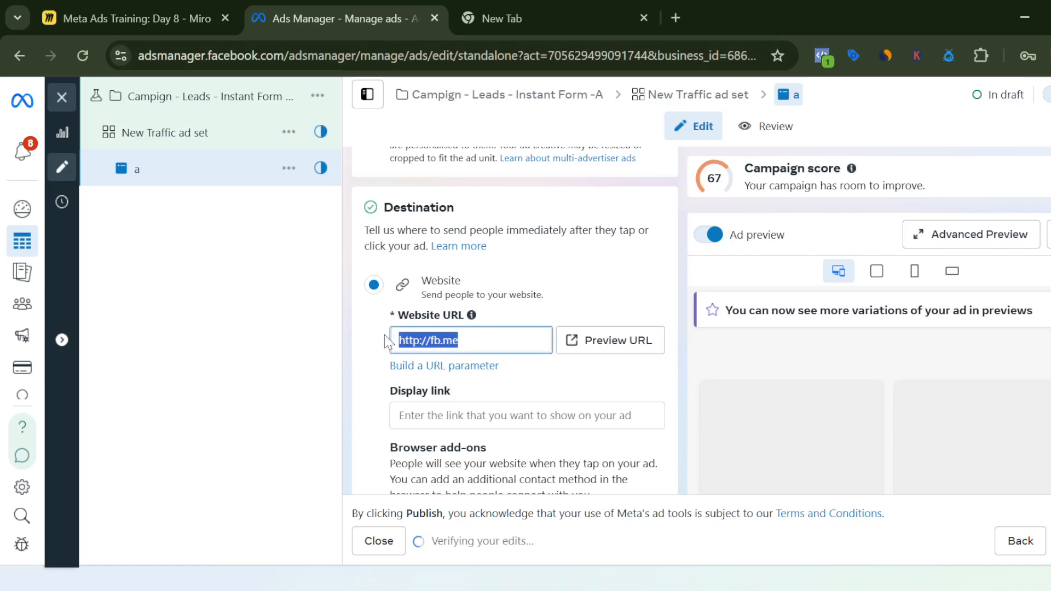
{"action": "type", "text": "https://adpathshala.com"}
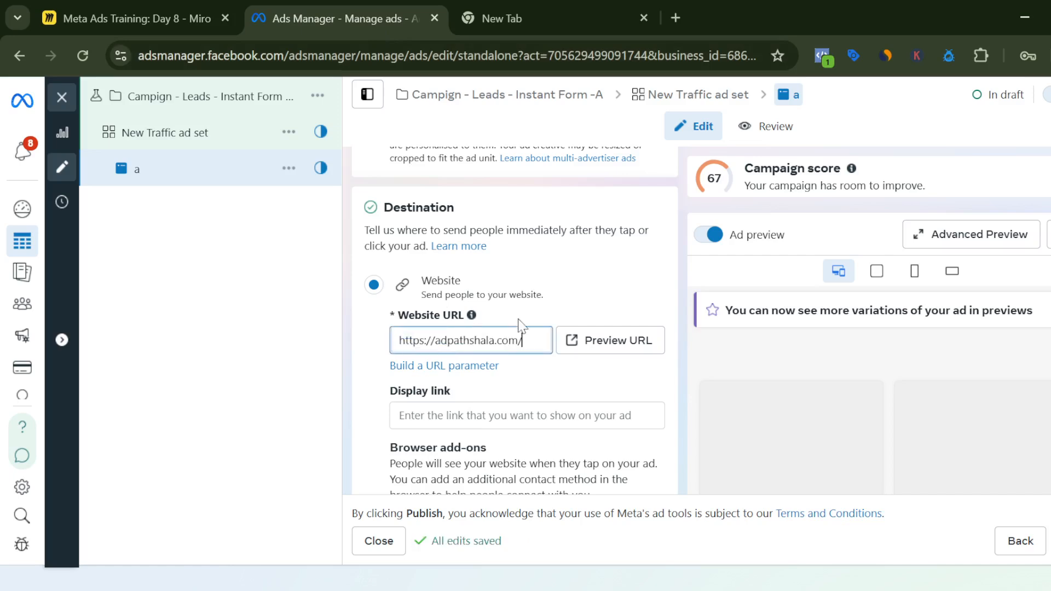
Step: Examine the ad's creative source and format settings and the browser add-on options for its website destination
{"action": "scroll", "coordinate": [519, 296], "scroll_direction": "up", "scroll_amount": 3}
{"action": "scroll", "coordinate": [516, 293], "scroll_direction": "up", "scroll_amount": 8}
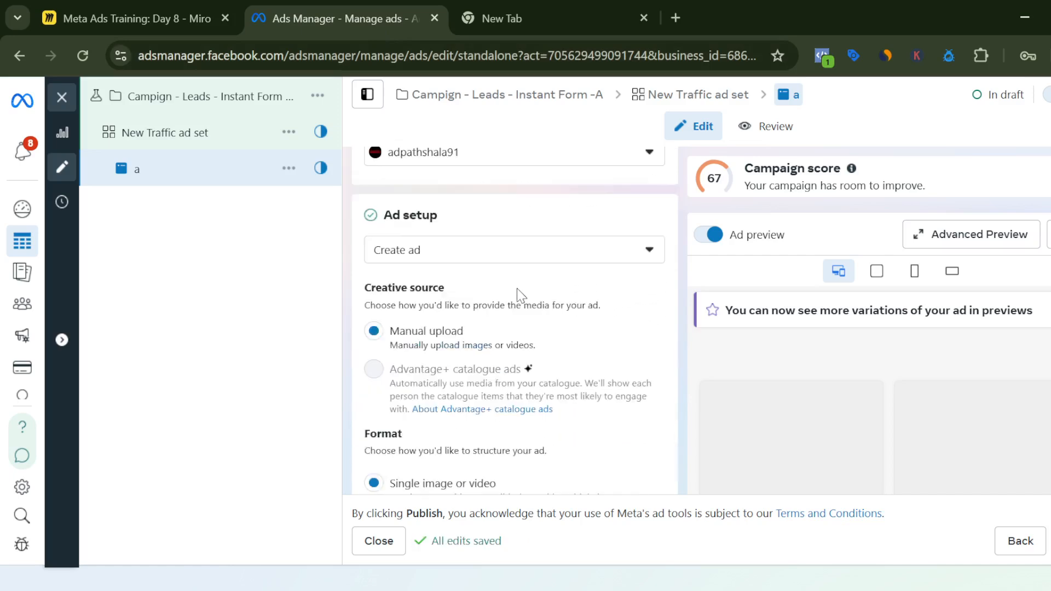
{"action": "scroll", "coordinate": [516, 296], "scroll_direction": "down", "scroll_amount": 10}
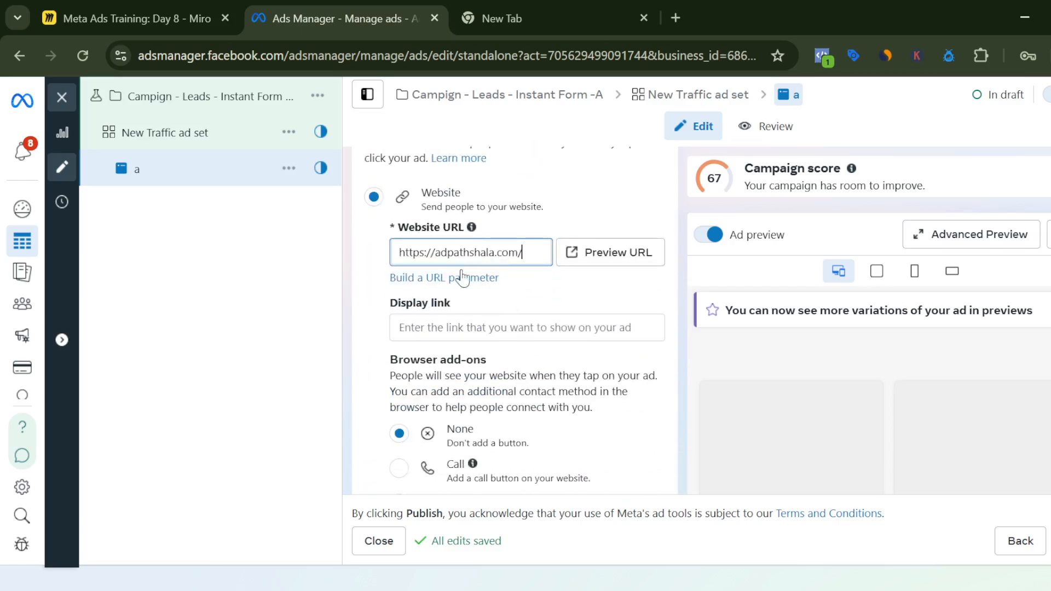
{"action": "scroll", "coordinate": [459, 339], "scroll_direction": "down", "scroll_amount": 2}
{"action": "scroll", "coordinate": [460, 346], "scroll_direction": "down", "scroll_amount": 3}
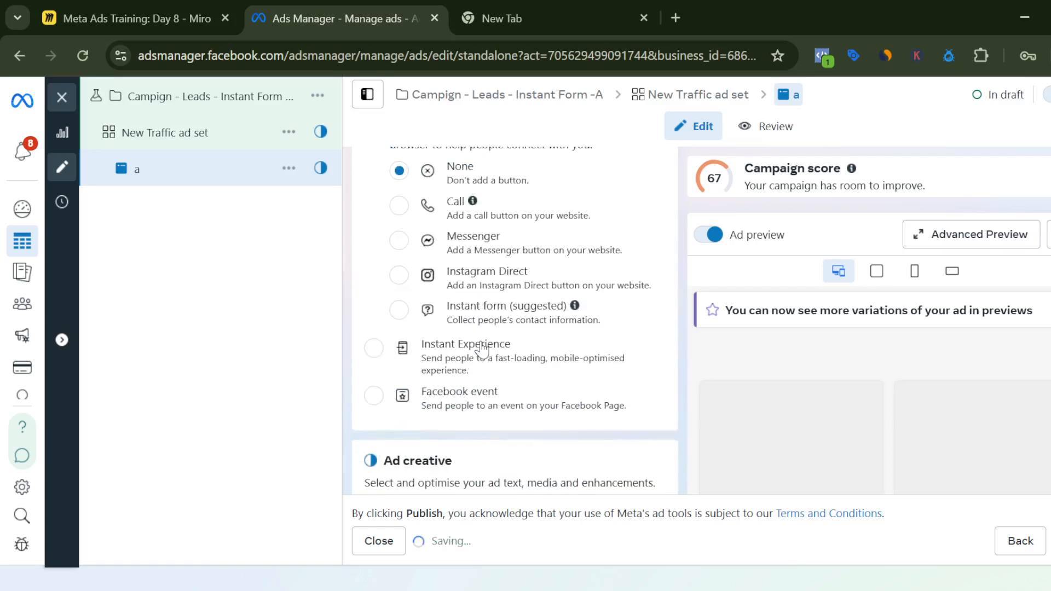
{"action": "scroll", "coordinate": [486, 344], "scroll_direction": "up", "scroll_amount": 2}
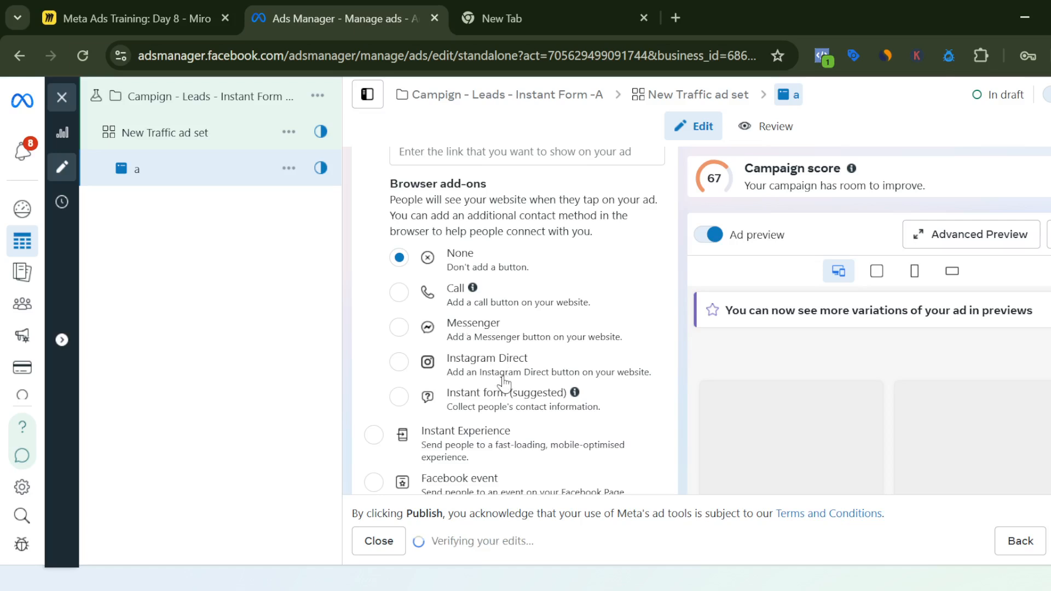
{"action": "scroll", "coordinate": [504, 382], "scroll_direction": "down", "scroll_amount": 2}
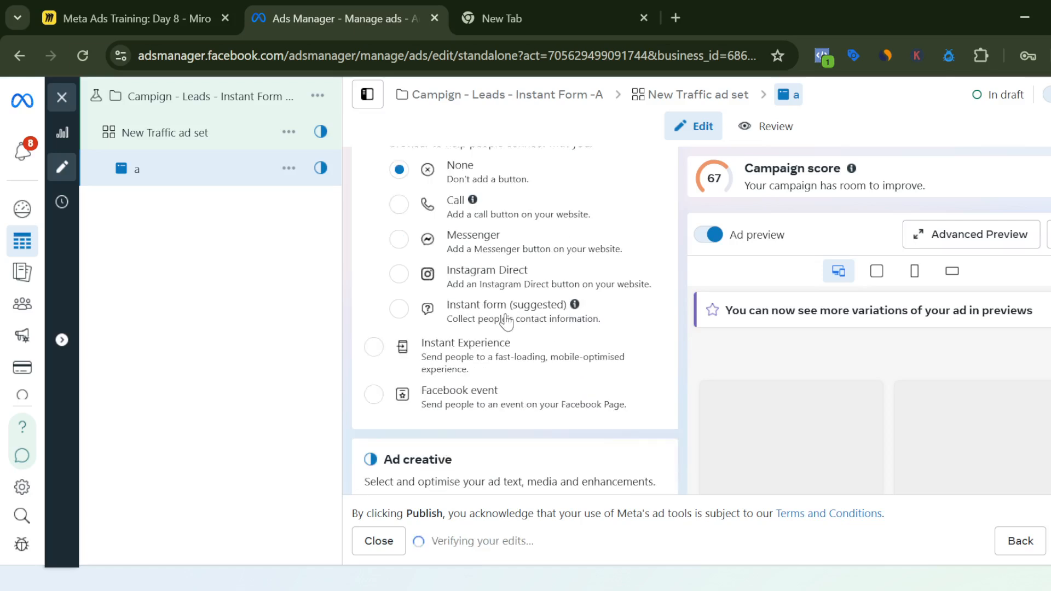
Step: Start setting up an image ad creative and turn off its site links
{"action": "scroll", "coordinate": [495, 301], "scroll_direction": "down", "scroll_amount": 2}
{"action": "scroll", "coordinate": [482, 284], "scroll_direction": "down", "scroll_amount": 3}
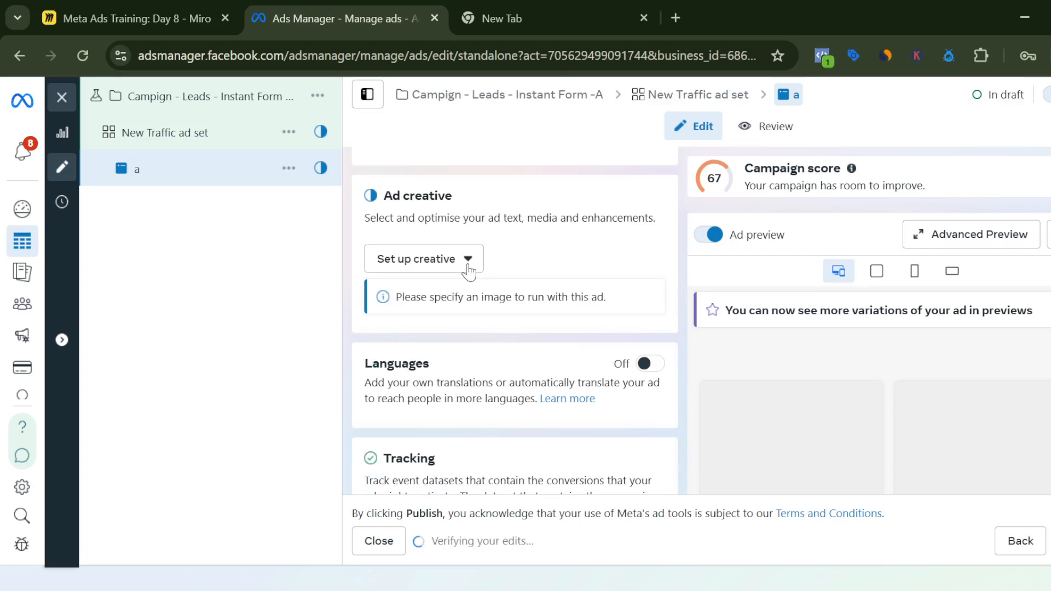
{"action": "left_click", "coordinate": [467, 267]}
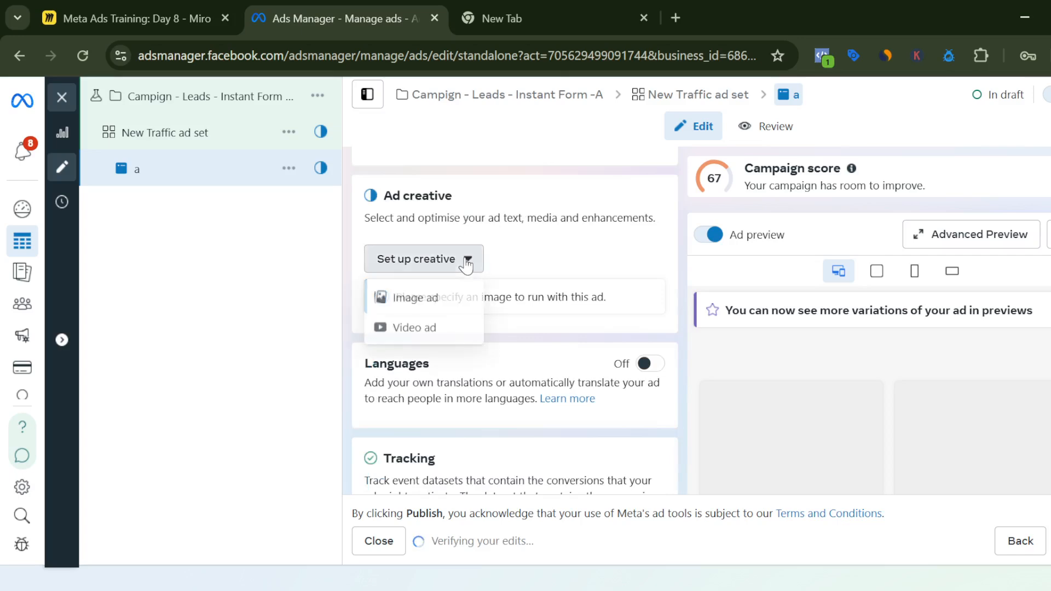
{"action": "left_click", "coordinate": [432, 307]}
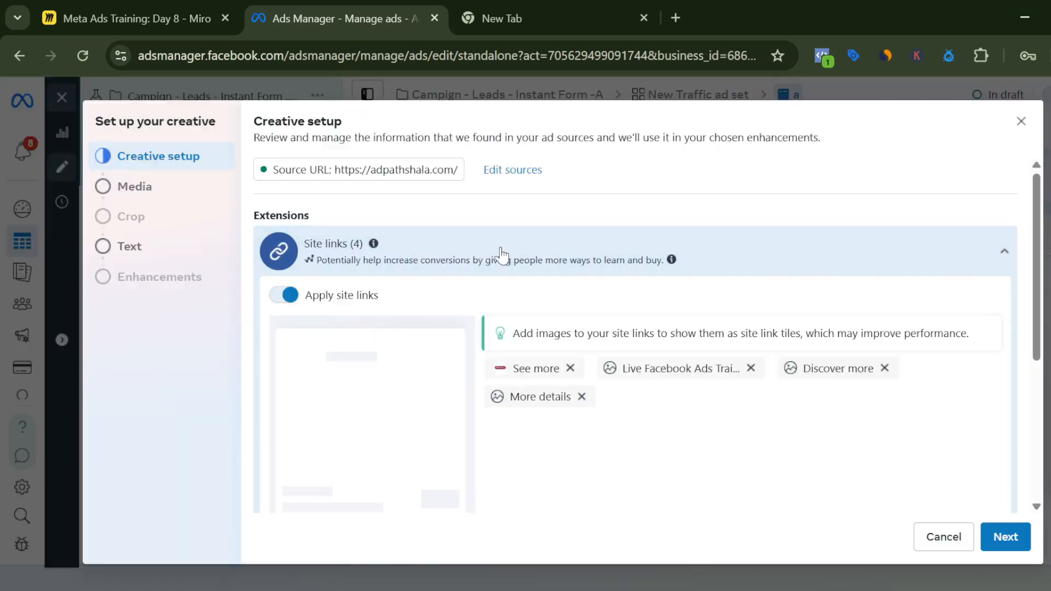
{"action": "scroll", "coordinate": [558, 330], "scroll_direction": "down", "scroll_amount": 2}
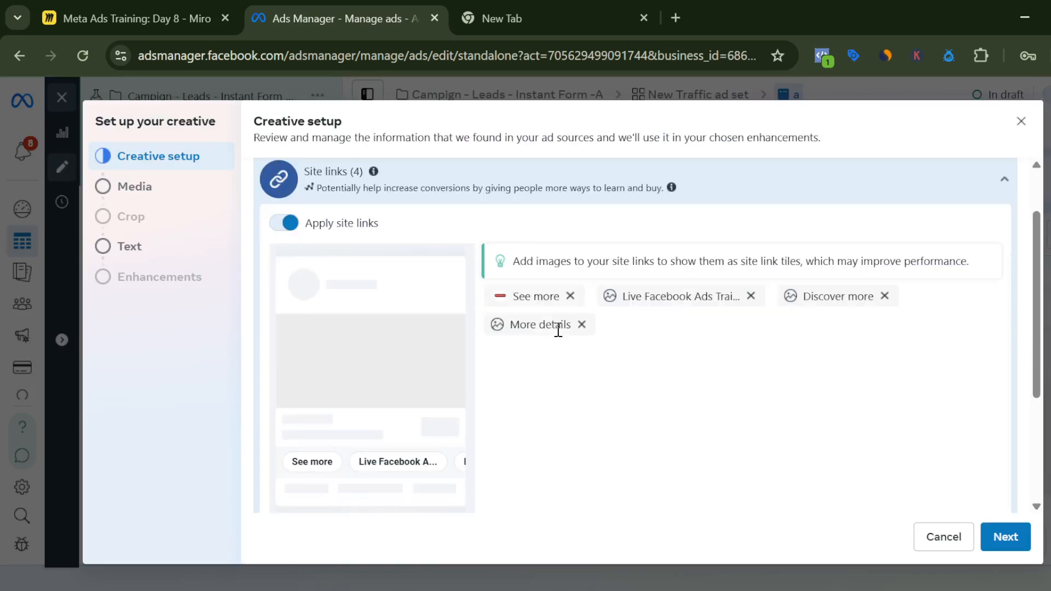
{"action": "scroll", "coordinate": [557, 330], "scroll_direction": "up", "scroll_amount": 2}
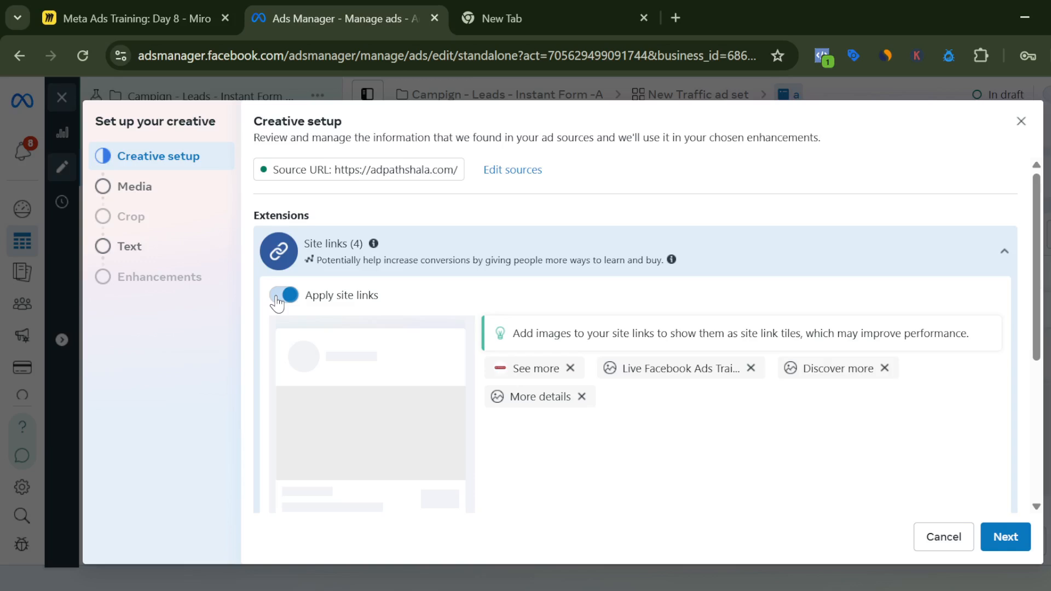
{"action": "left_click", "coordinate": [280, 296]}
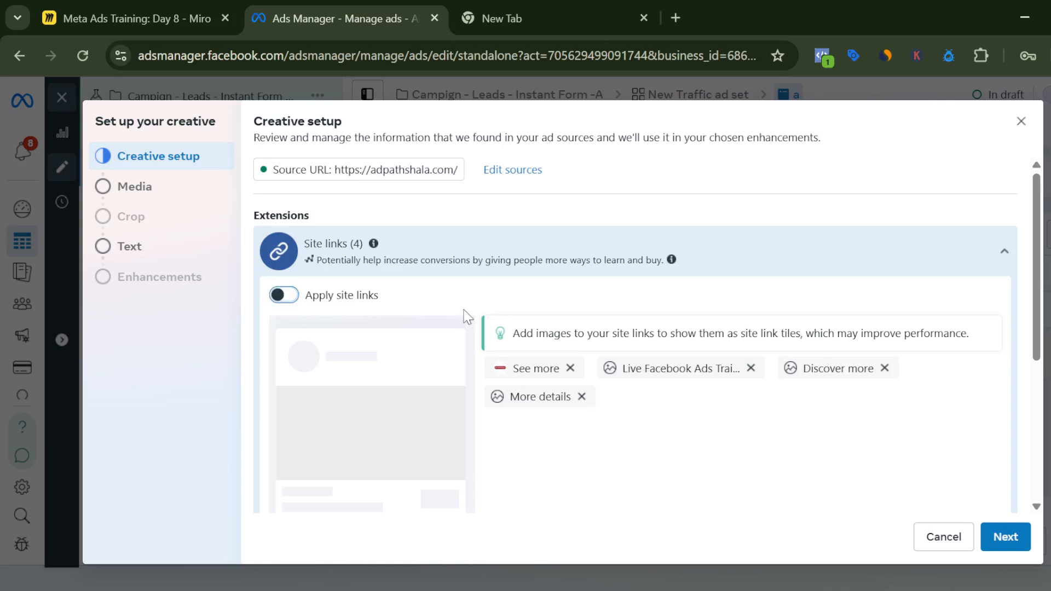
{"action": "left_click", "coordinate": [1004, 256]}
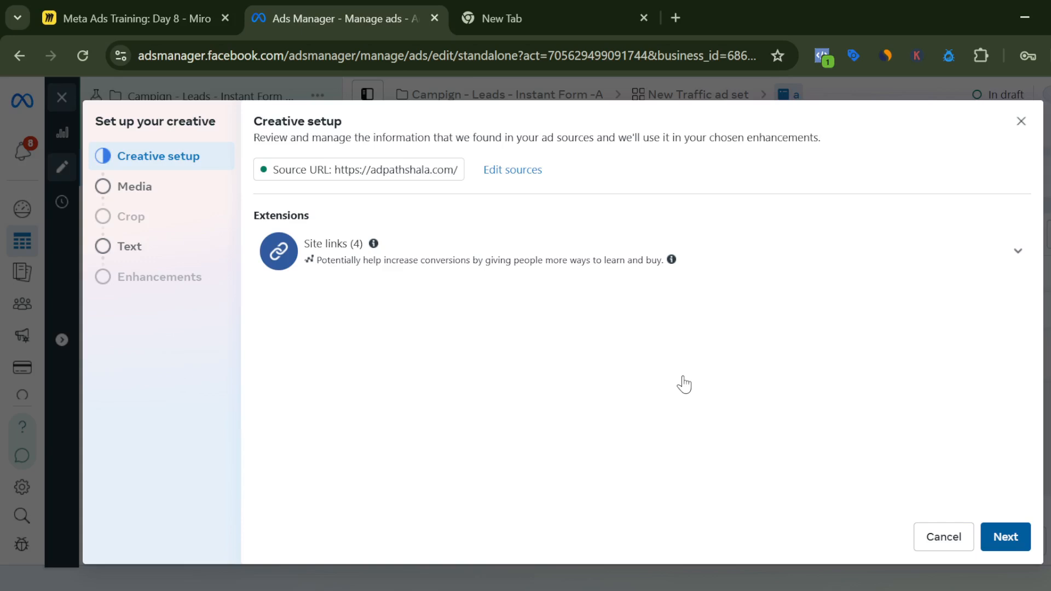
Step: Use the 1080 × 1080 ME Squ.png account image as the media and finish the creative with default crops, text and enhancements
{"action": "left_click", "coordinate": [1006, 536]}
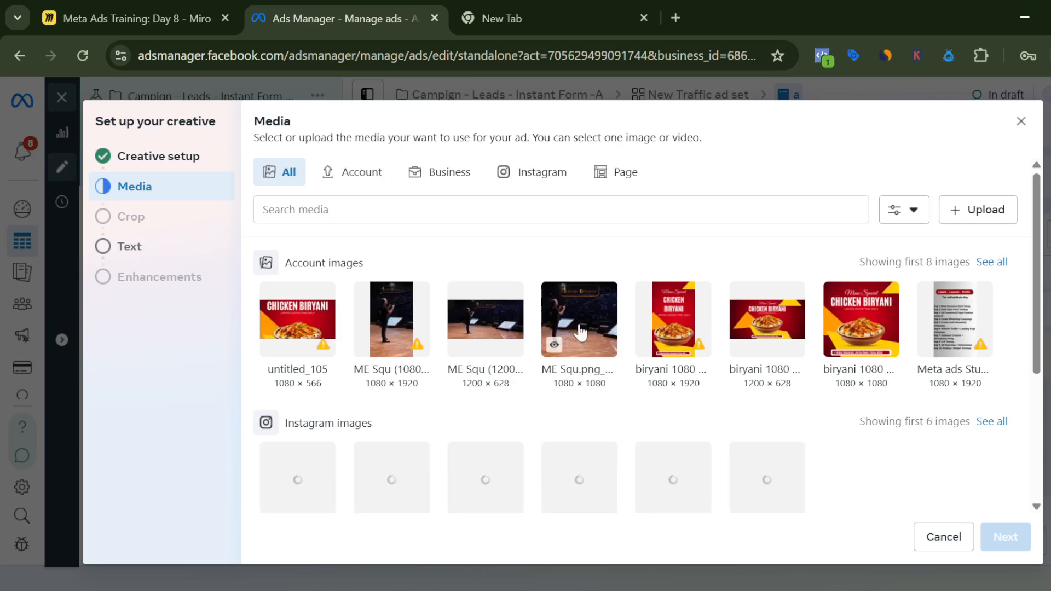
{"action": "left_click", "coordinate": [575, 337]}
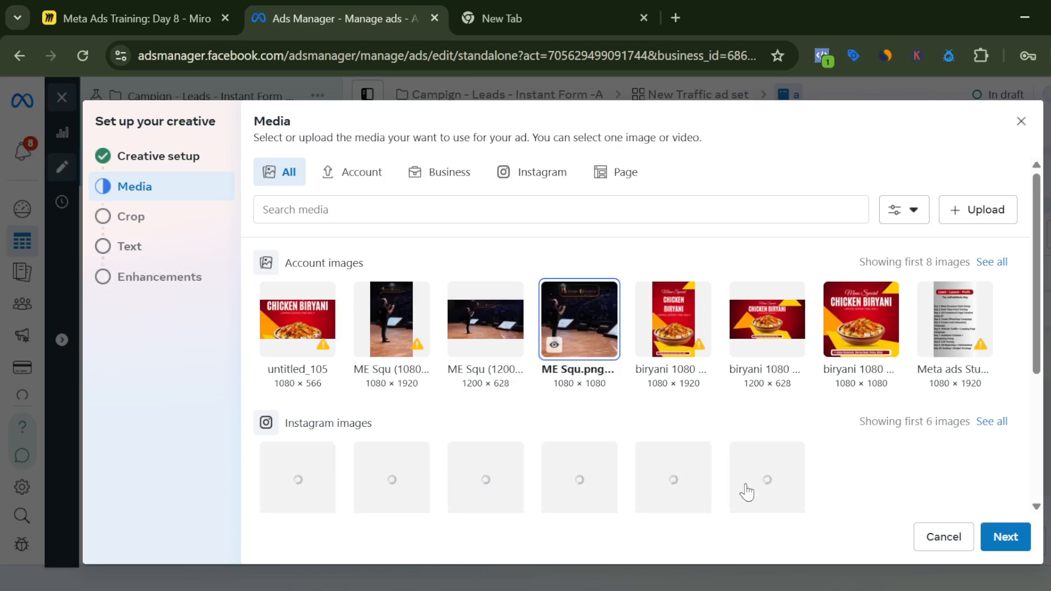
{"action": "left_click", "coordinate": [1009, 542]}
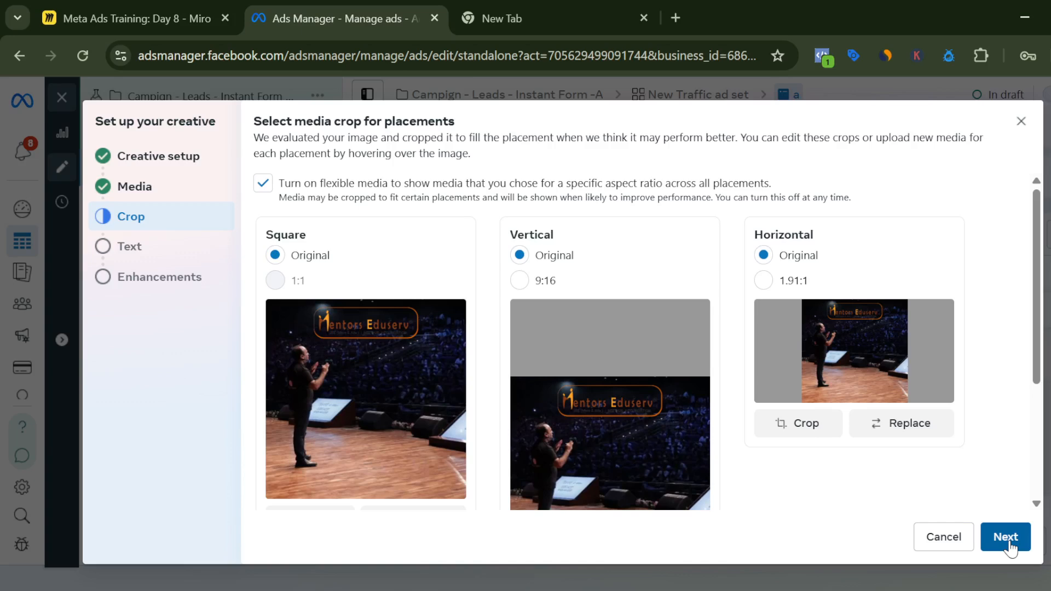
{"action": "left_click", "coordinate": [1008, 538]}
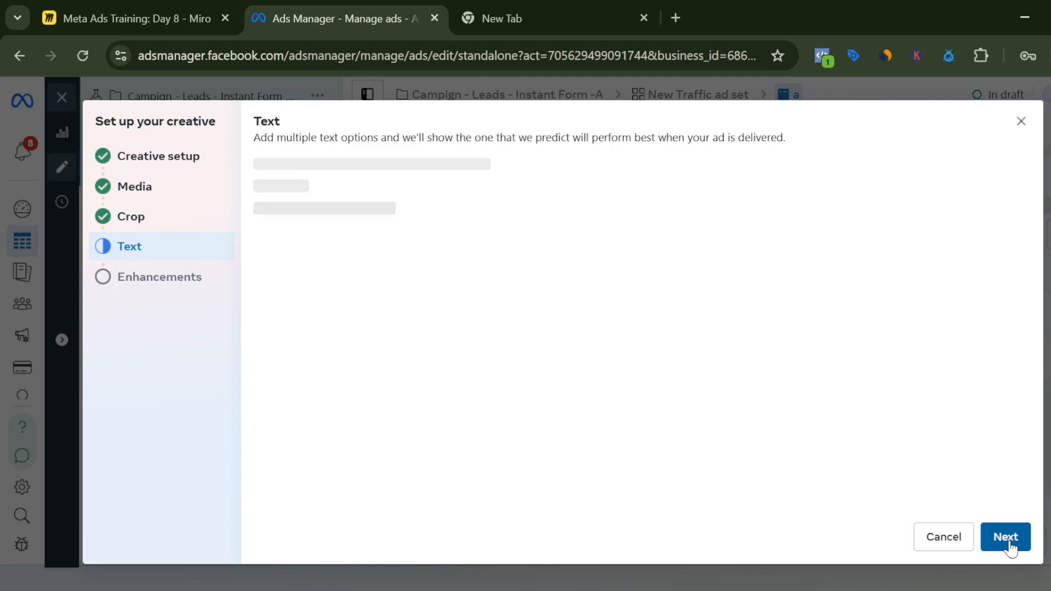
{"action": "left_click", "coordinate": [1005, 537]}
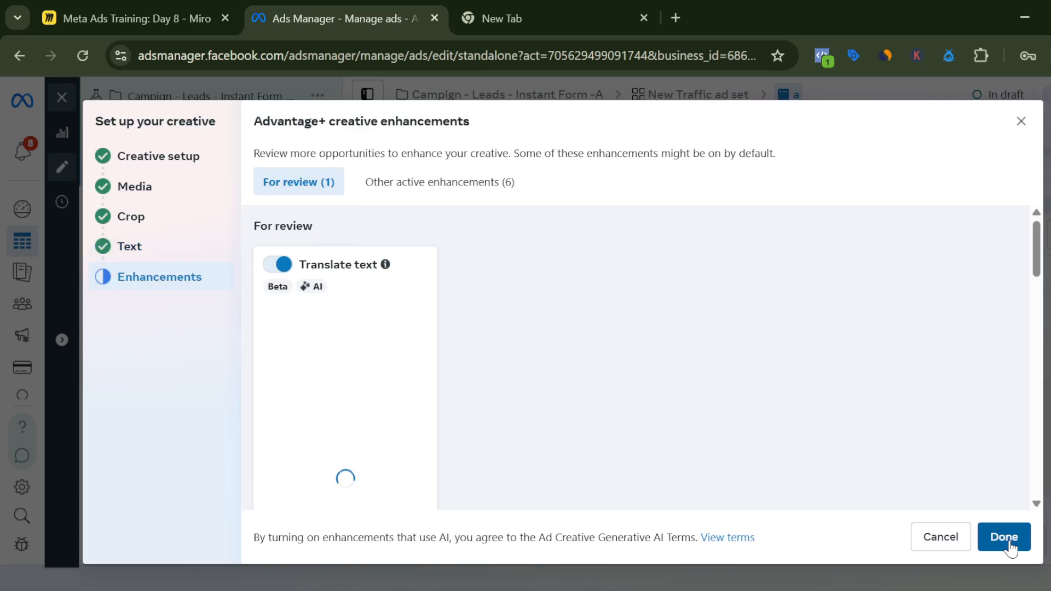
{"action": "left_click", "coordinate": [1004, 537]}
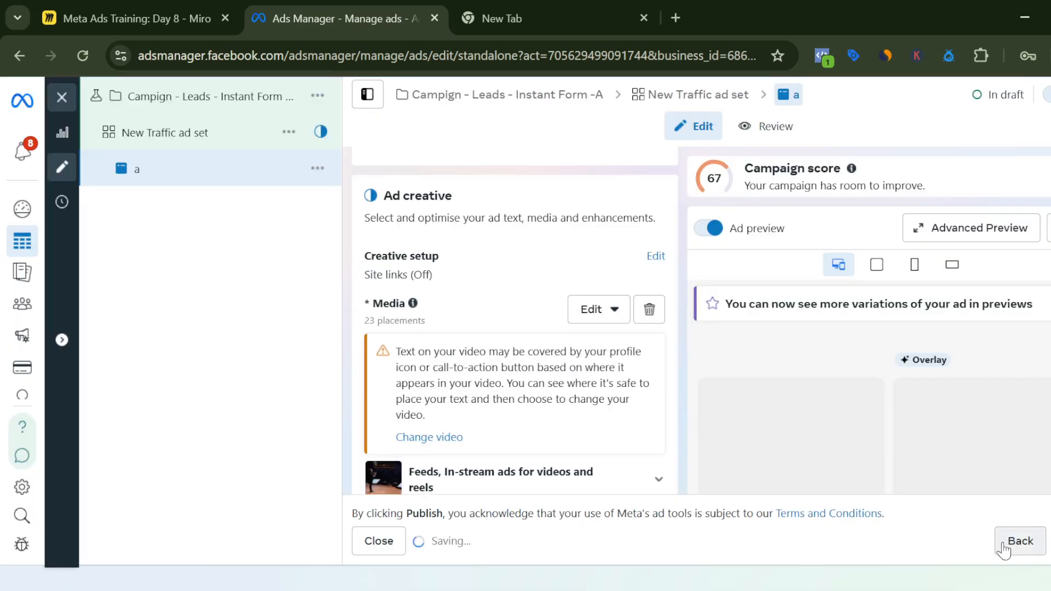
Step: Publish the Leads campaign despite the small custom audience and create version B of its A/B test
{"action": "scroll", "coordinate": [575, 386], "scroll_direction": "down", "scroll_amount": 10}
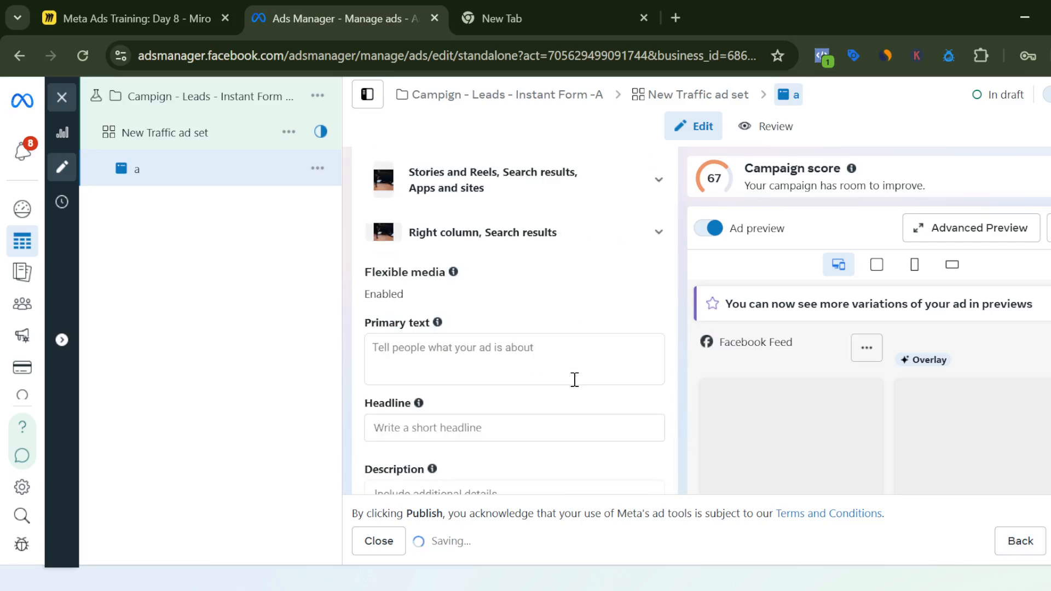
{"action": "scroll", "coordinate": [577, 385], "scroll_direction": "down", "scroll_amount": 12}
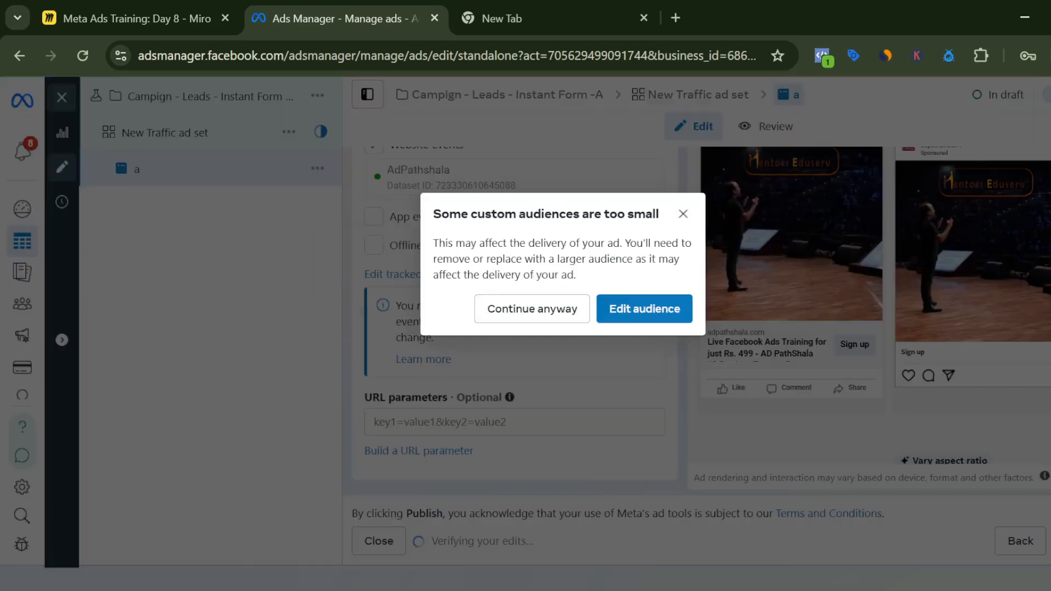
{"action": "left_click", "coordinate": [564, 316]}
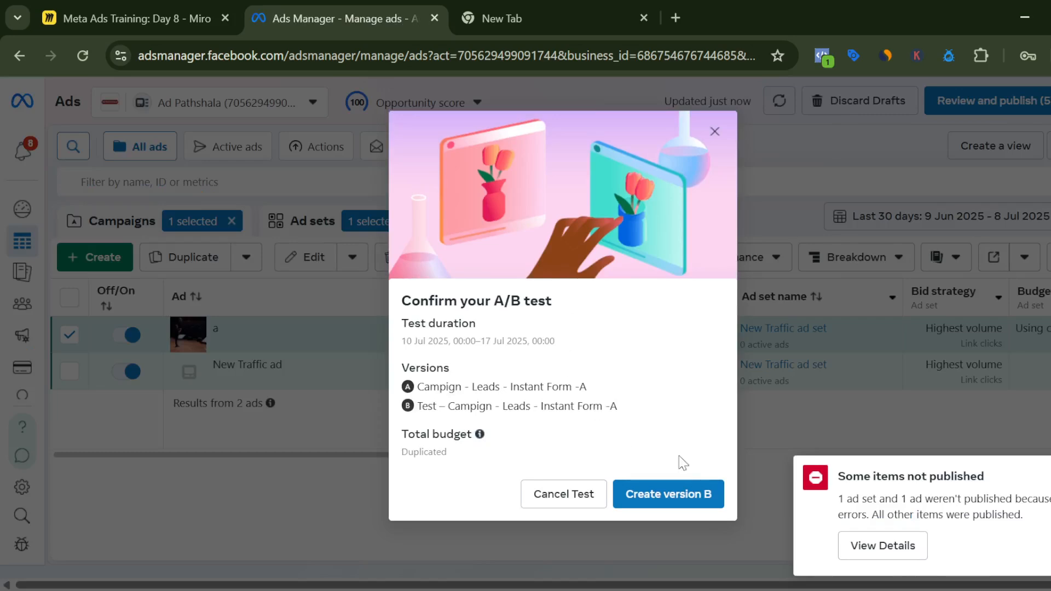
{"action": "left_click", "coordinate": [689, 500]}
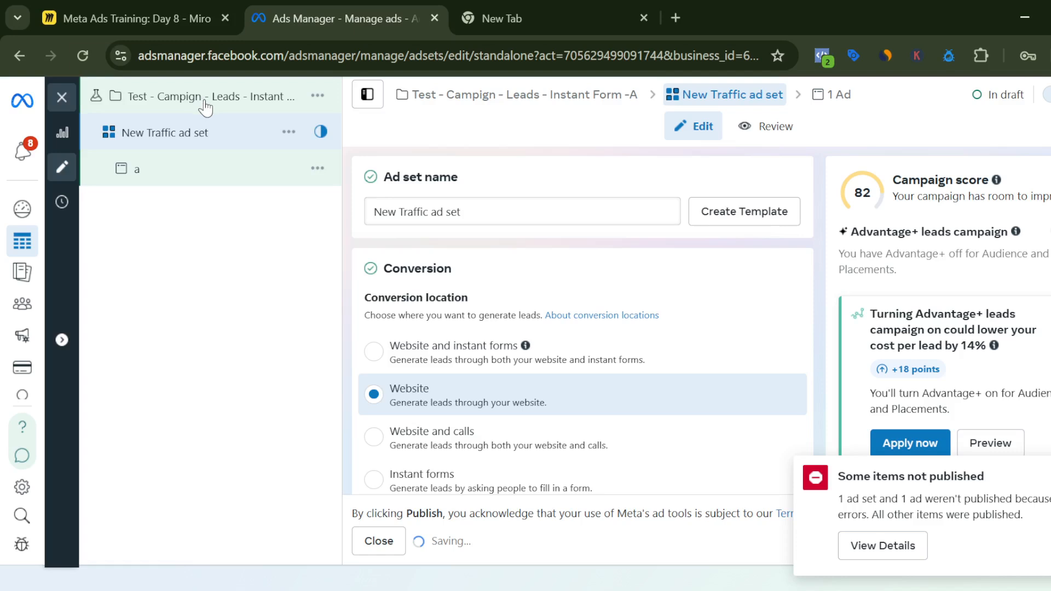
Step: Examine the conversion and schedule settings of version B's ad set, and open the test campaign's own settings
{"action": "scroll", "coordinate": [511, 419], "scroll_direction": "down", "scroll_amount": 3}
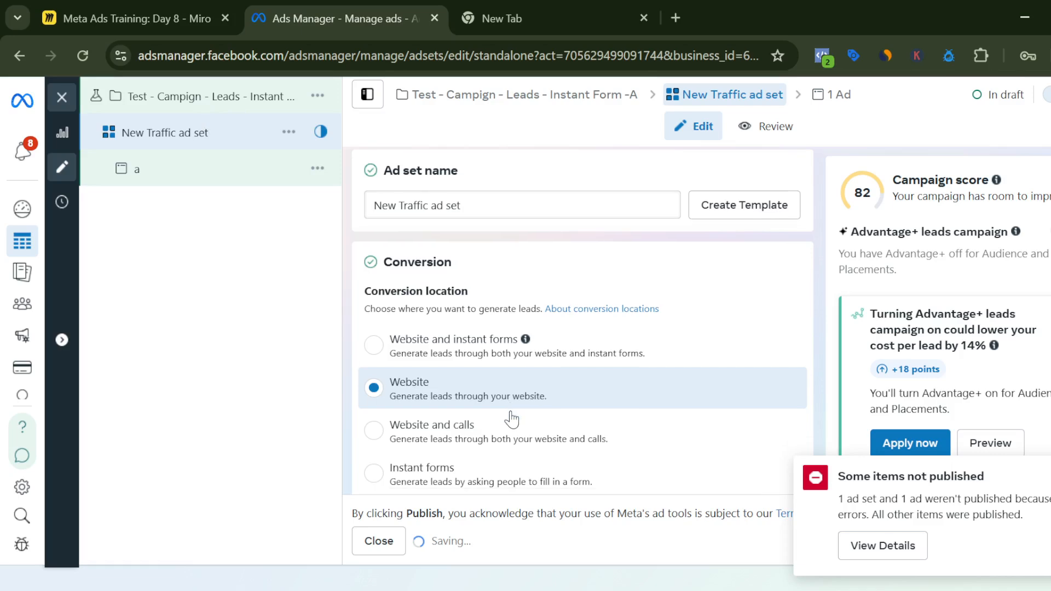
{"action": "scroll", "coordinate": [515, 421], "scroll_direction": "down", "scroll_amount": 18}
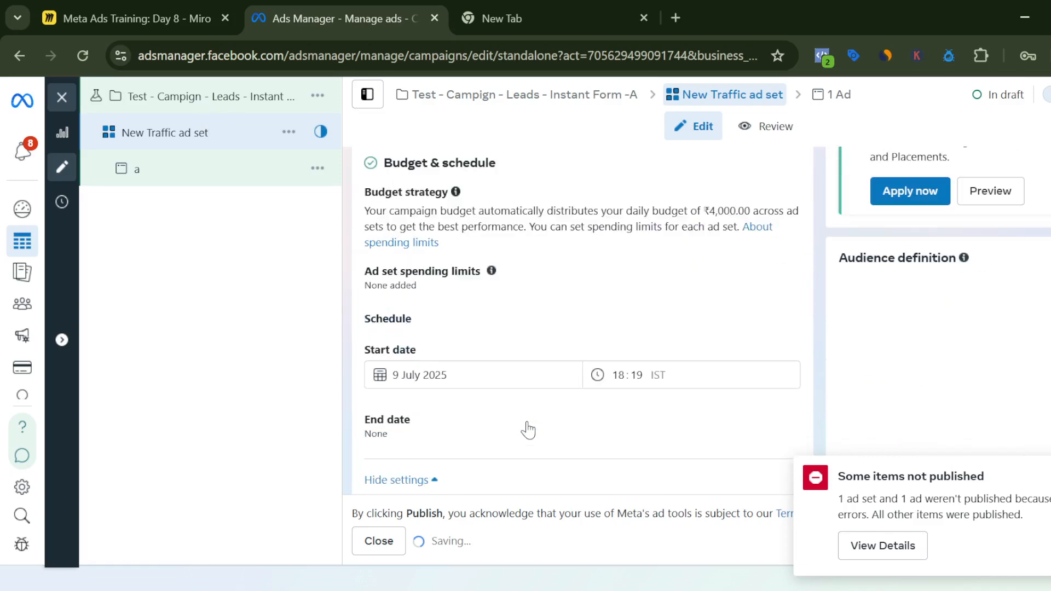
{"action": "scroll", "coordinate": [528, 430], "scroll_direction": "up", "scroll_amount": 15}
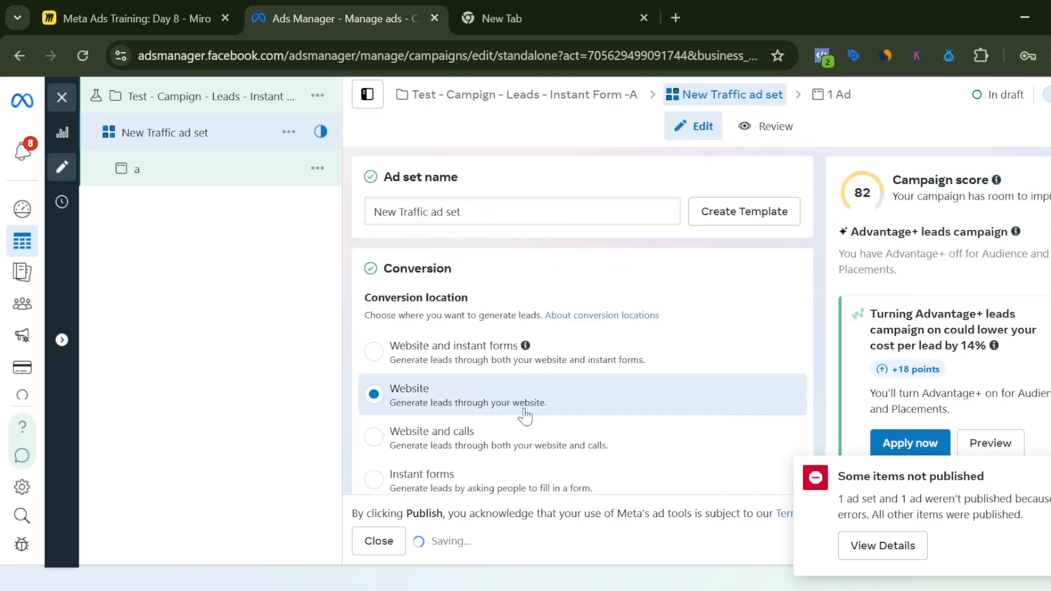
{"action": "left_click", "coordinate": [241, 99]}
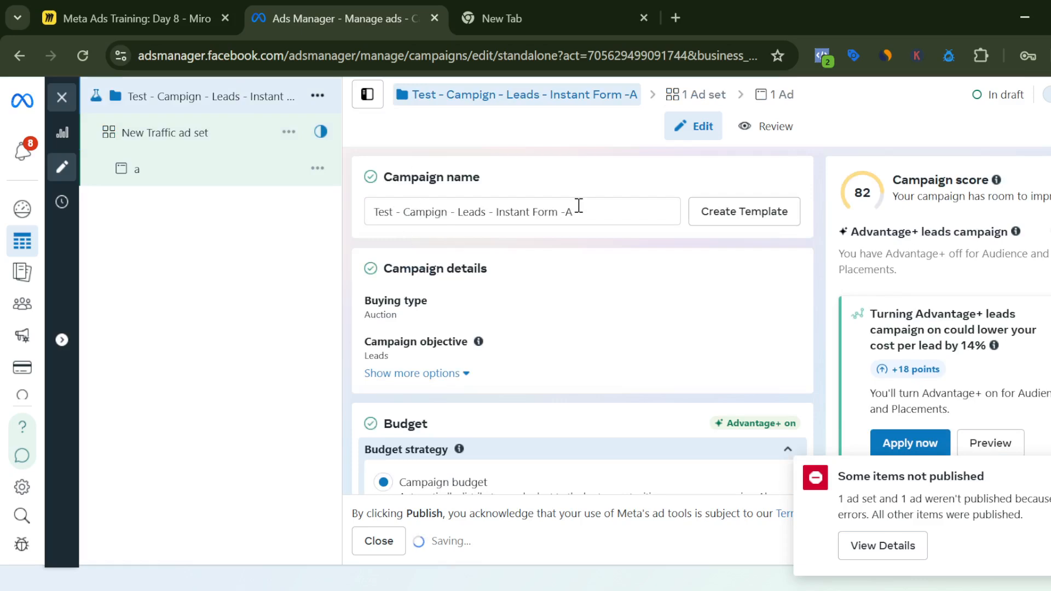
Step: Set the test campaign's daily budget to ₹1,000
{"action": "scroll", "coordinate": [527, 312], "scroll_direction": "down", "scroll_amount": 2}
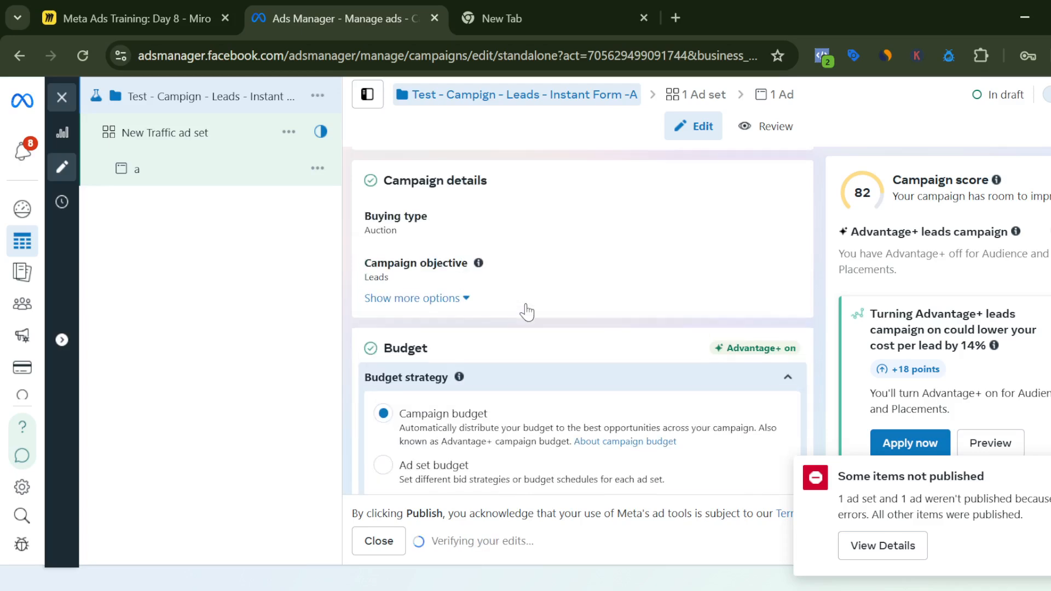
{"action": "scroll", "coordinate": [527, 312], "scroll_direction": "down", "scroll_amount": 5}
{"action": "scroll", "coordinate": [557, 394], "scroll_direction": "up", "scroll_amount": 3}
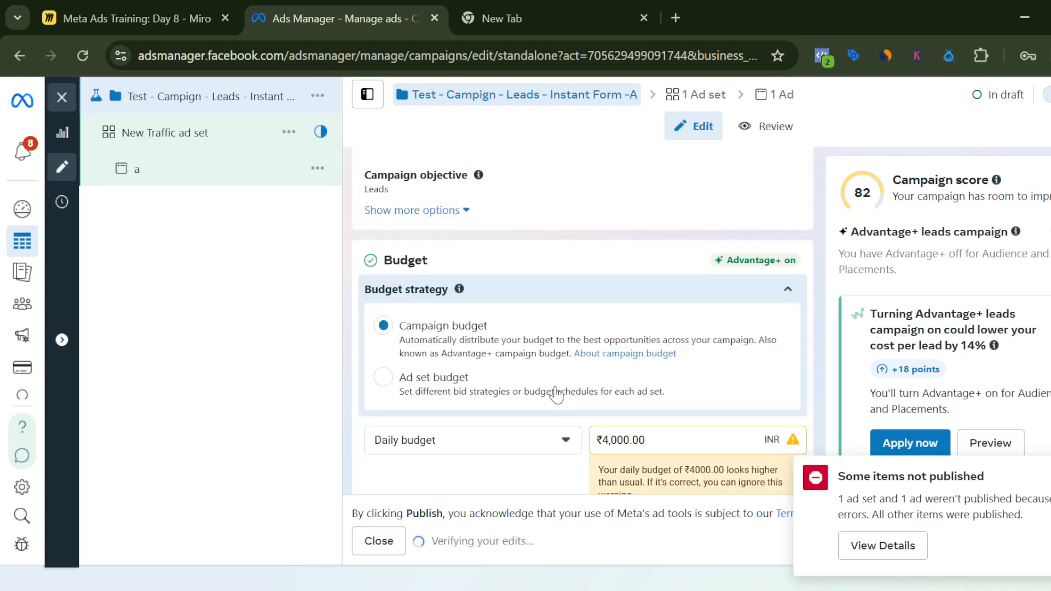
{"action": "scroll", "coordinate": [557, 394], "scroll_direction": "down", "scroll_amount": 2}
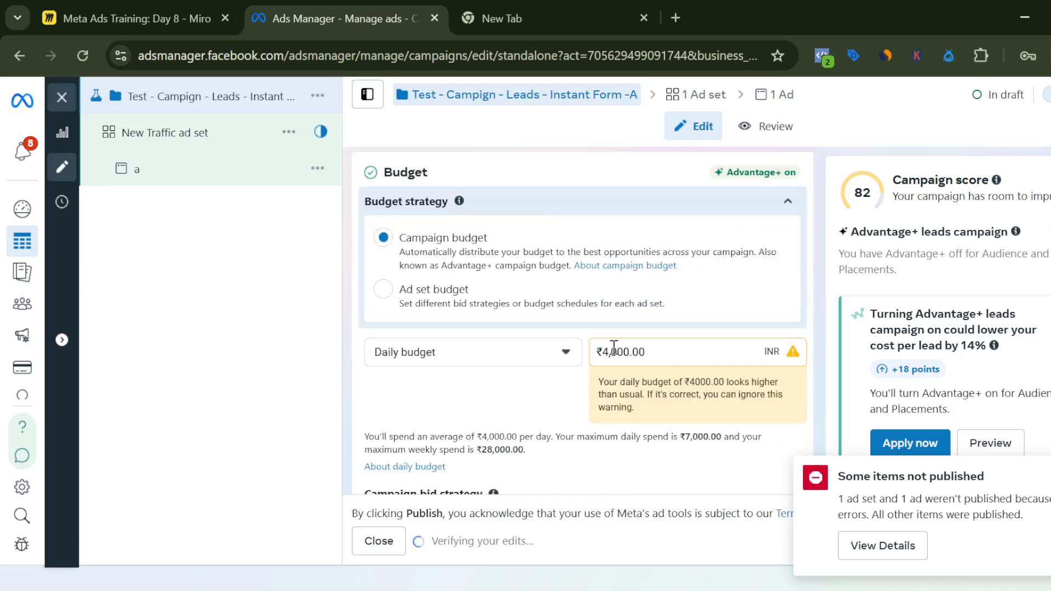
{"action": "double_click", "coordinate": [668, 352]}
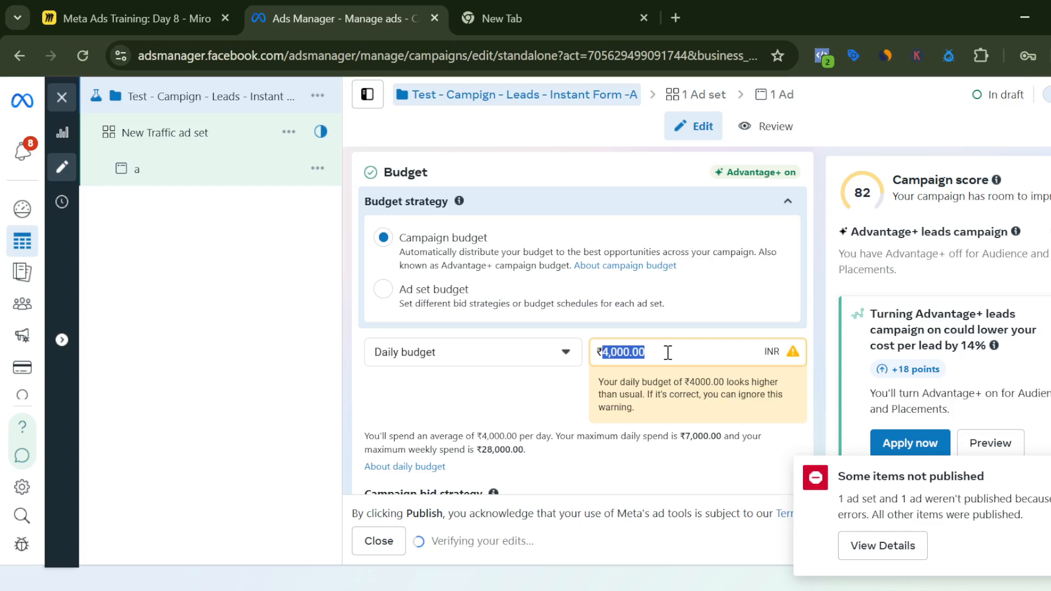
{"action": "type", "text": "10000"}
{"action": "key", "text": "BackSpace"}
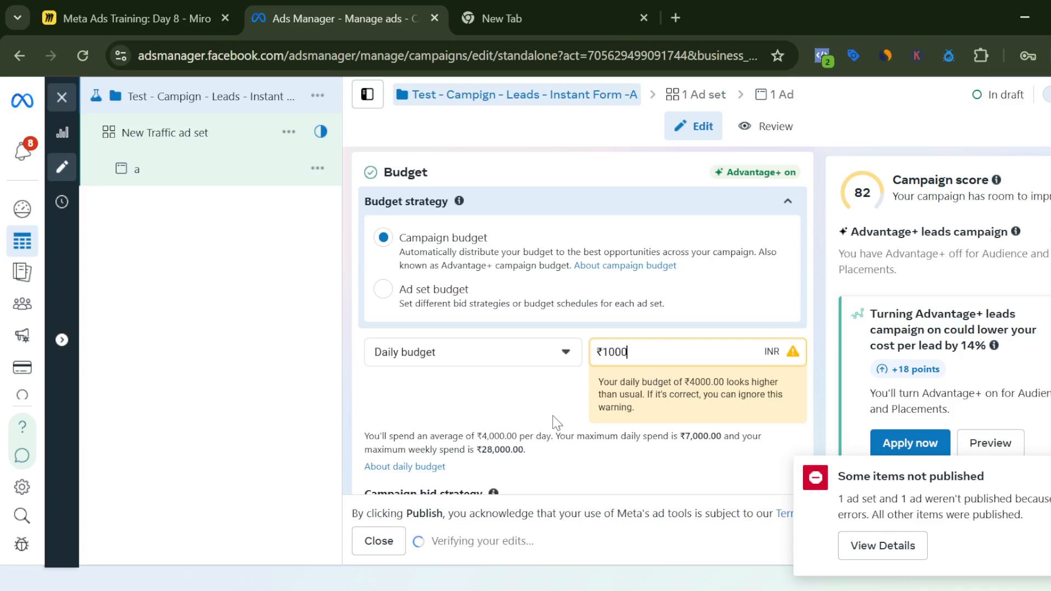
{"action": "scroll", "coordinate": [556, 421], "scroll_direction": "down", "scroll_amount": 5}
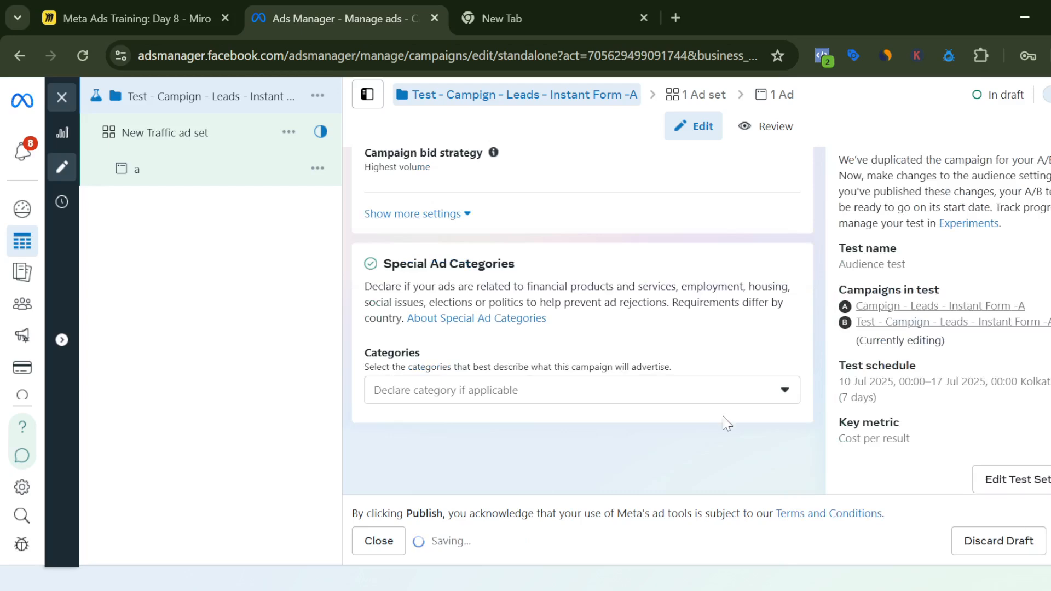
Step: Remove the Website Visitors custom audience from version B's New Traffic ad set
{"action": "left_click", "coordinate": [197, 137]}
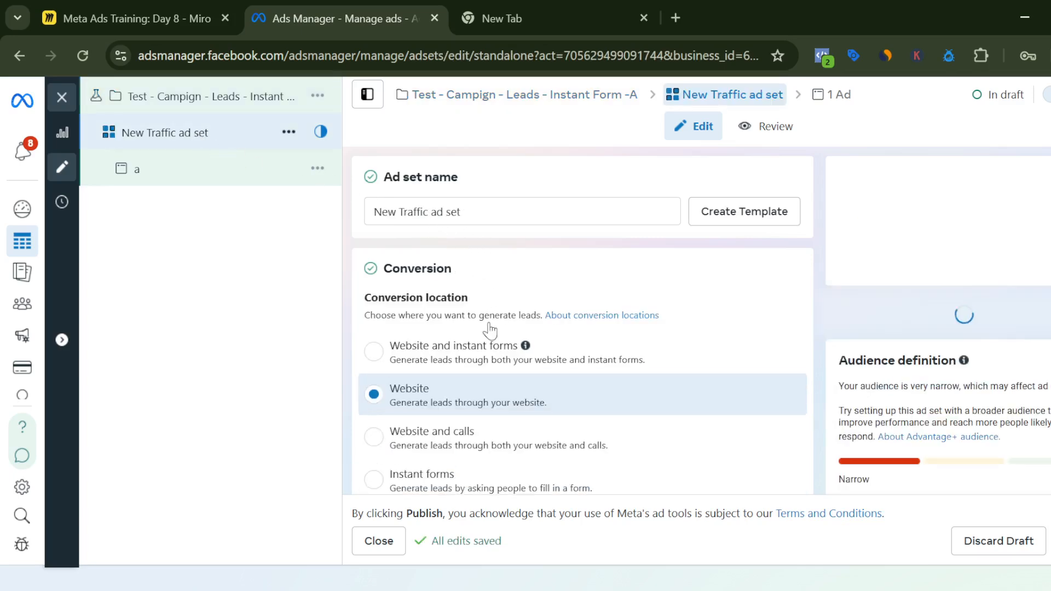
{"action": "scroll", "coordinate": [489, 332], "scroll_direction": "down", "scroll_amount": 8}
{"action": "scroll", "coordinate": [450, 362], "scroll_direction": "down", "scroll_amount": 8}
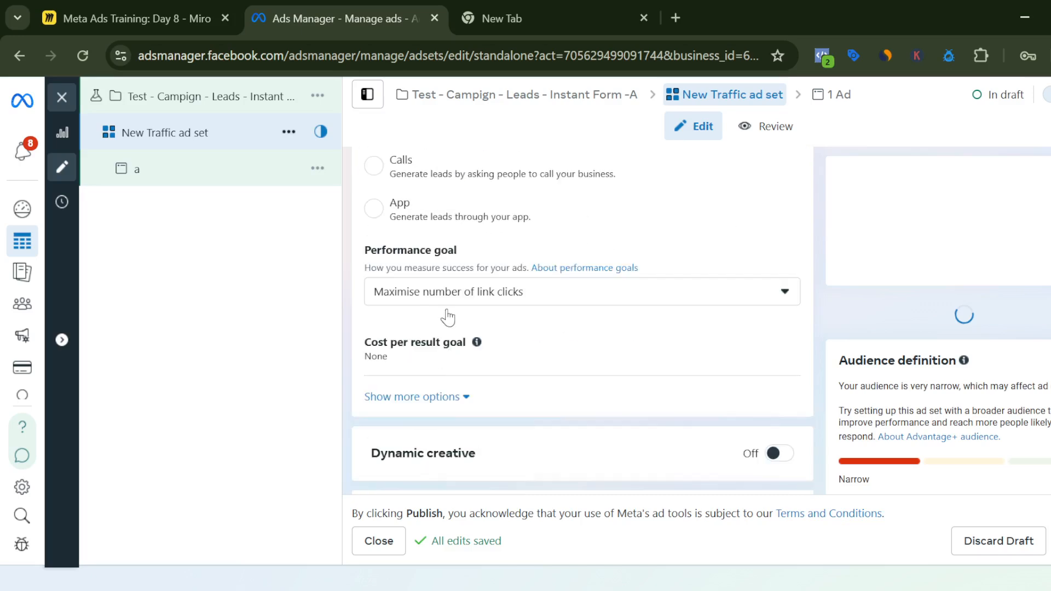
{"action": "scroll", "coordinate": [496, 355], "scroll_direction": "down", "scroll_amount": 8}
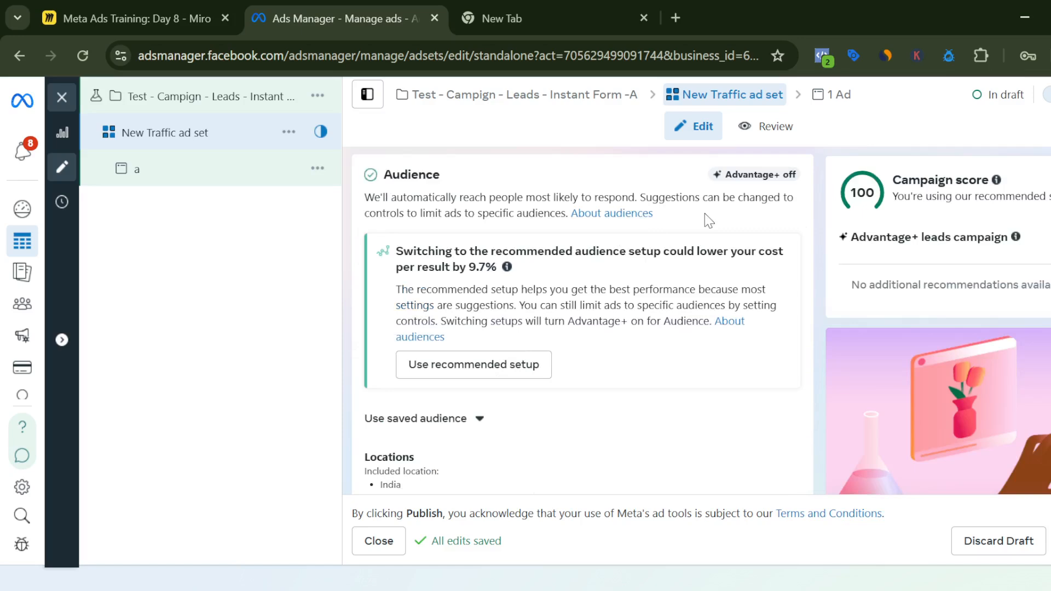
{"action": "scroll", "coordinate": [712, 225], "scroll_direction": "down", "scroll_amount": 6}
{"action": "scroll", "coordinate": [718, 232], "scroll_direction": "down", "scroll_amount": 6}
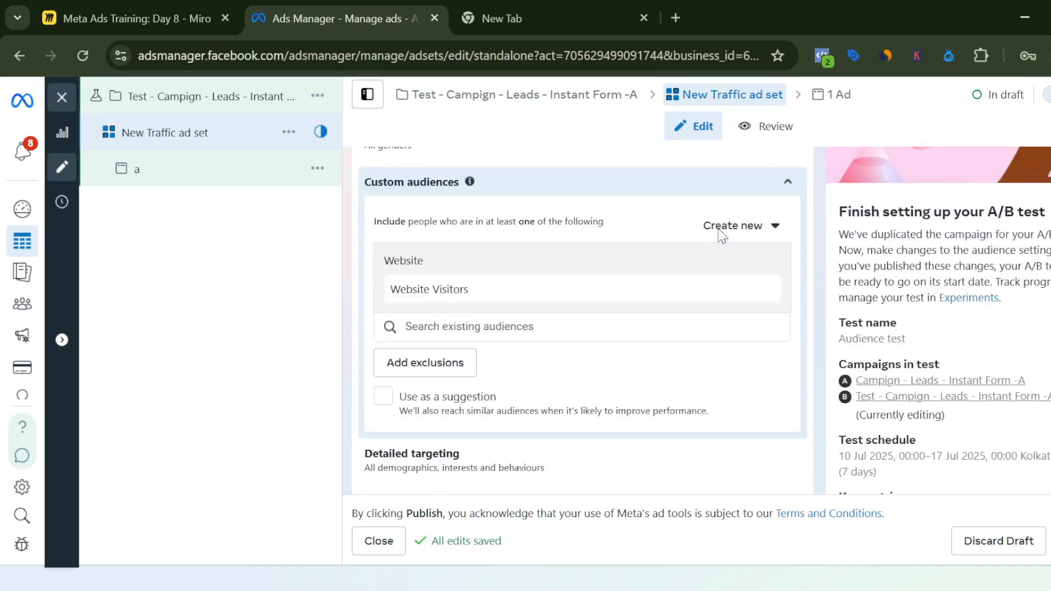
{"action": "scroll", "coordinate": [718, 235], "scroll_direction": "up", "scroll_amount": 3}
{"action": "mouse_move", "coordinate": [759, 286]}
{"action": "left_click", "coordinate": [759, 289]}
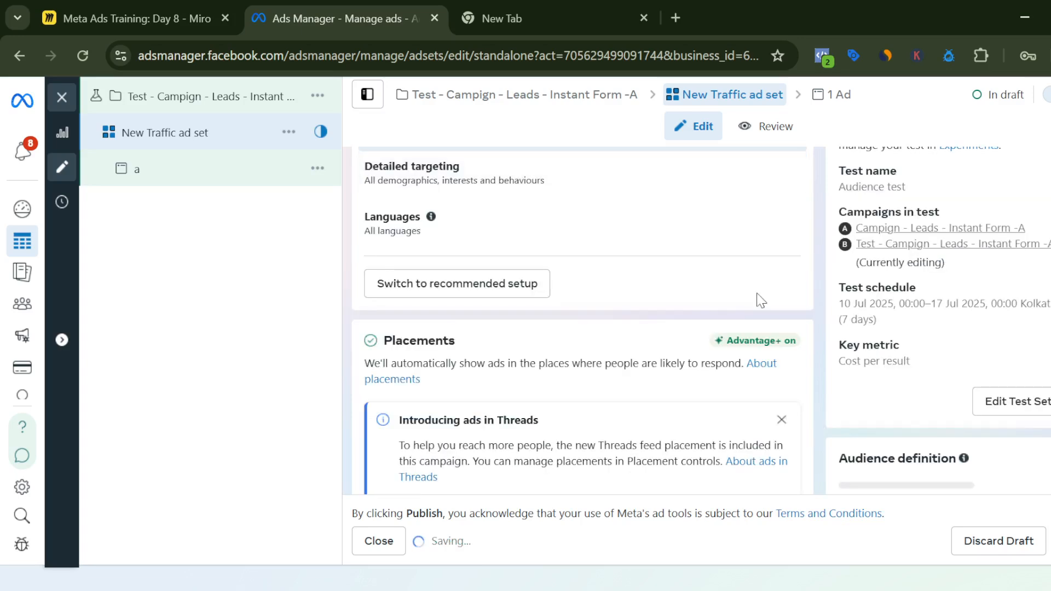
Step: Examine the ad set's remaining audience settings, placements, and audience definition
{"action": "scroll", "coordinate": [744, 355], "scroll_direction": "down", "scroll_amount": 2}
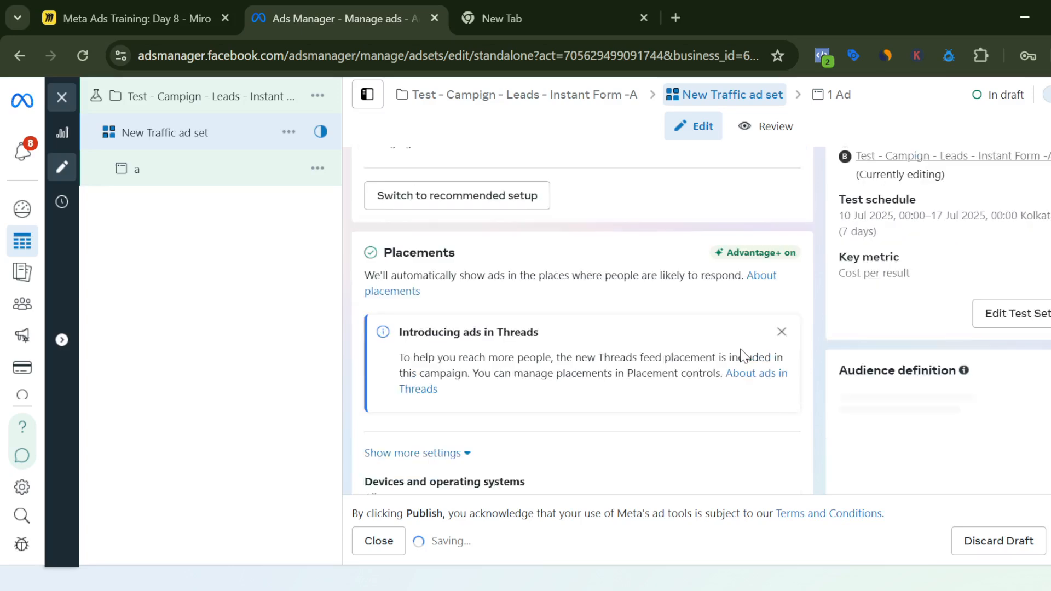
{"action": "scroll", "coordinate": [712, 356], "scroll_direction": "down", "scroll_amount": 3}
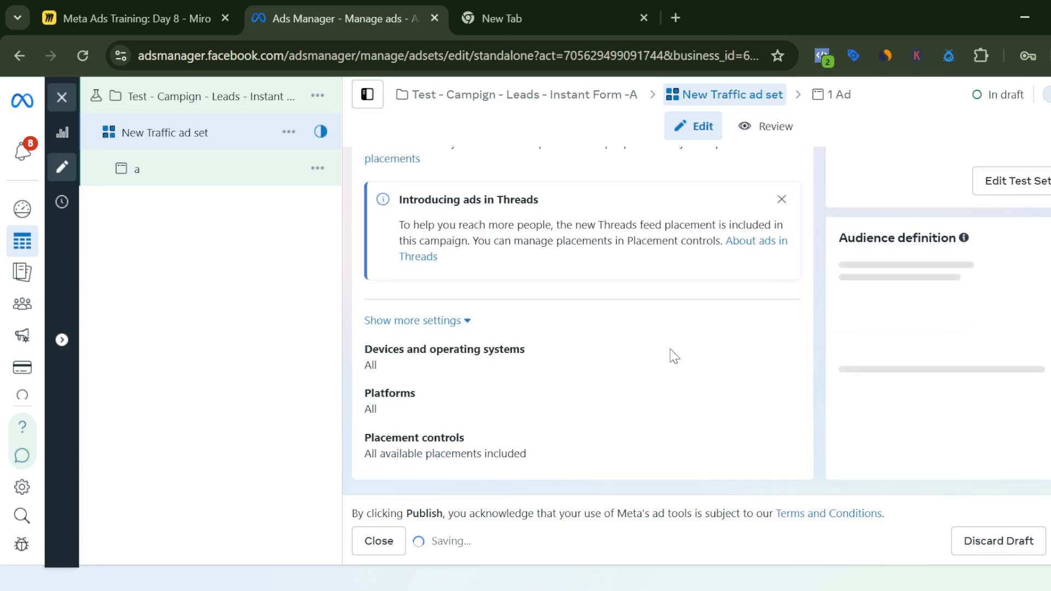
{"action": "scroll", "coordinate": [674, 356], "scroll_direction": "down", "scroll_amount": 1}
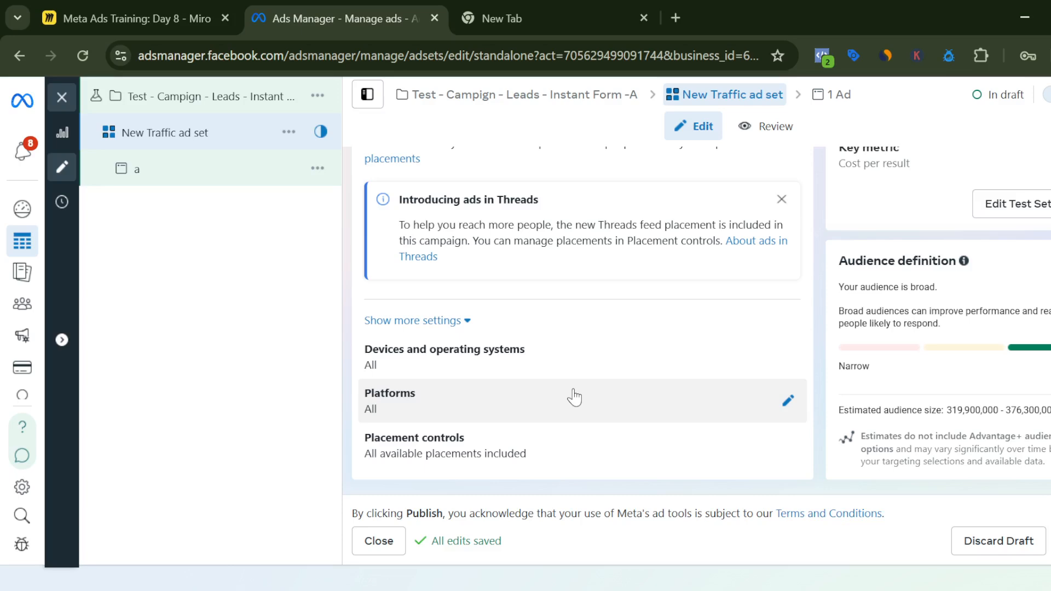
{"action": "scroll", "coordinate": [630, 335], "scroll_direction": "up", "scroll_amount": 5}
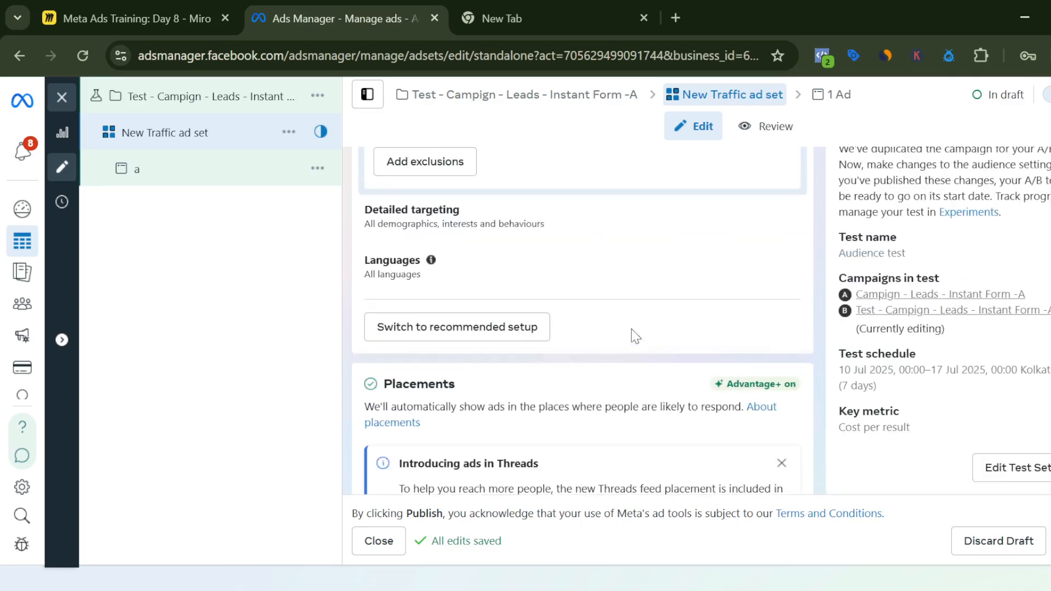
{"action": "scroll", "coordinate": [631, 336], "scroll_direction": "up", "scroll_amount": 10}
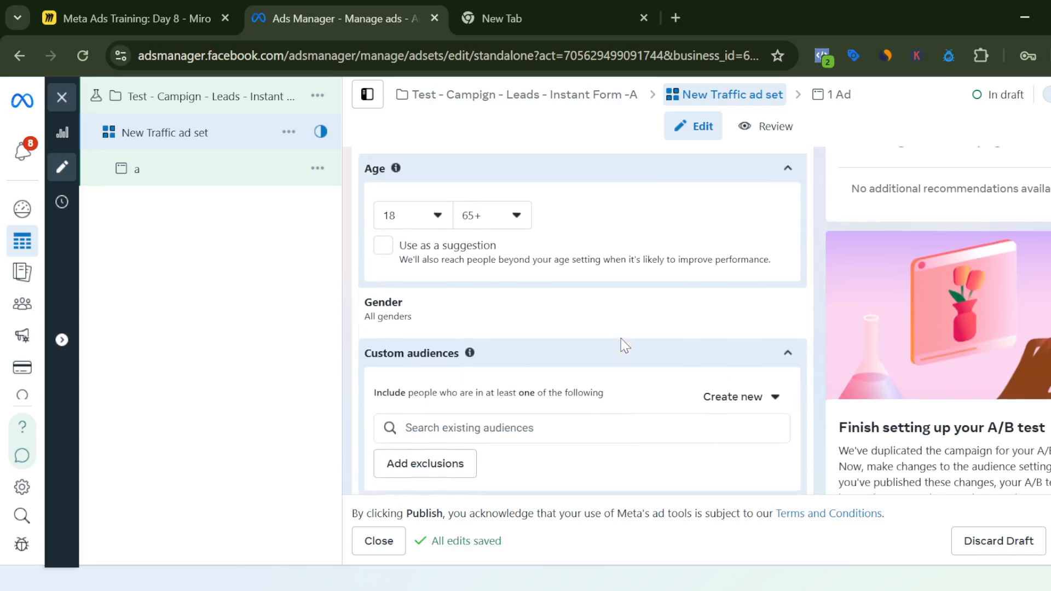
{"action": "scroll", "coordinate": [625, 344], "scroll_direction": "up", "scroll_amount": 2}
{"action": "scroll", "coordinate": [629, 406], "scroll_direction": "down", "scroll_amount": 6}
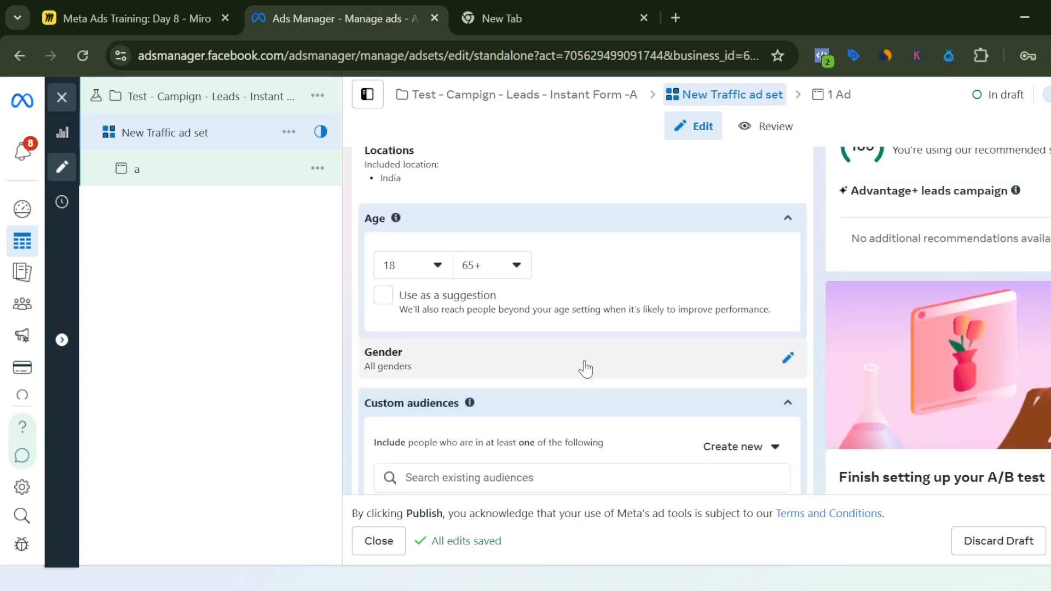
{"action": "scroll", "coordinate": [582, 369], "scroll_direction": "down", "scroll_amount": 3}
{"action": "scroll", "coordinate": [531, 351], "scroll_direction": "down", "scroll_amount": 5}
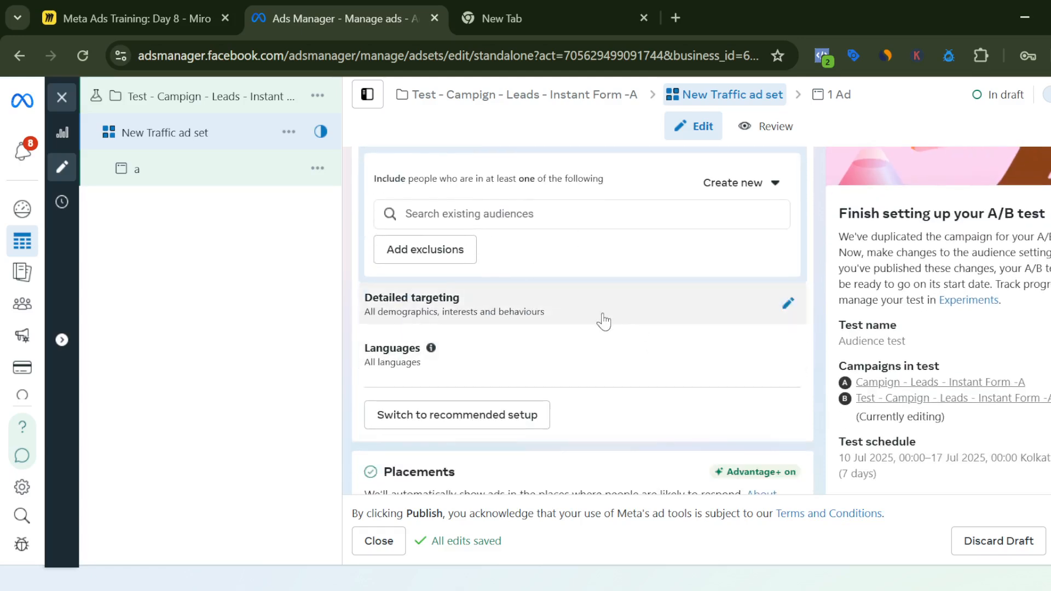
{"action": "scroll", "coordinate": [651, 343], "scroll_direction": "down", "scroll_amount": 3}
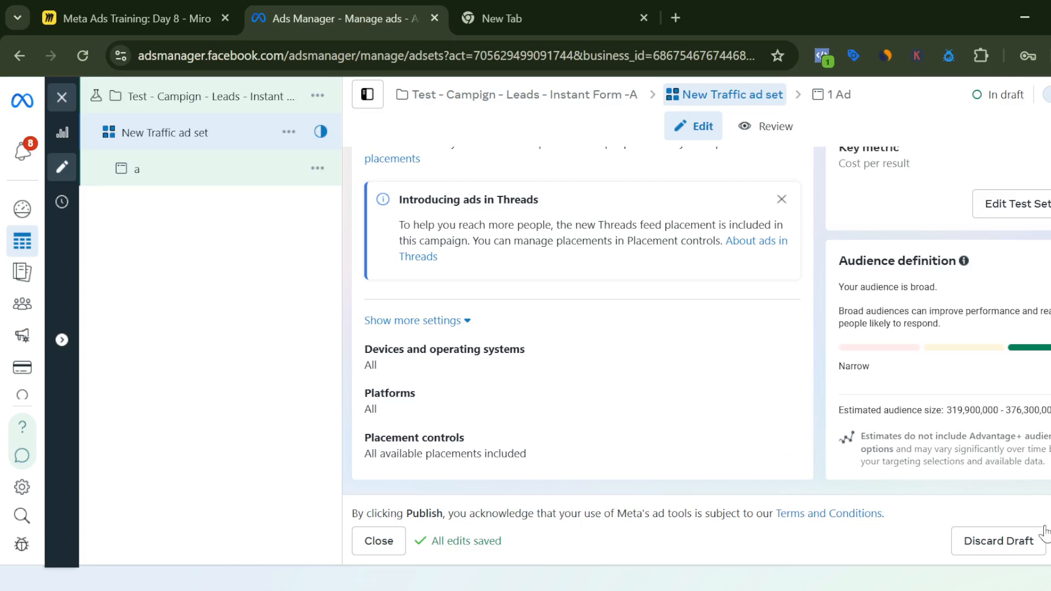
Step: Publish version B of the A/B test and return to the campaign list
{"action": "left_click", "coordinate": [1050, 541]}
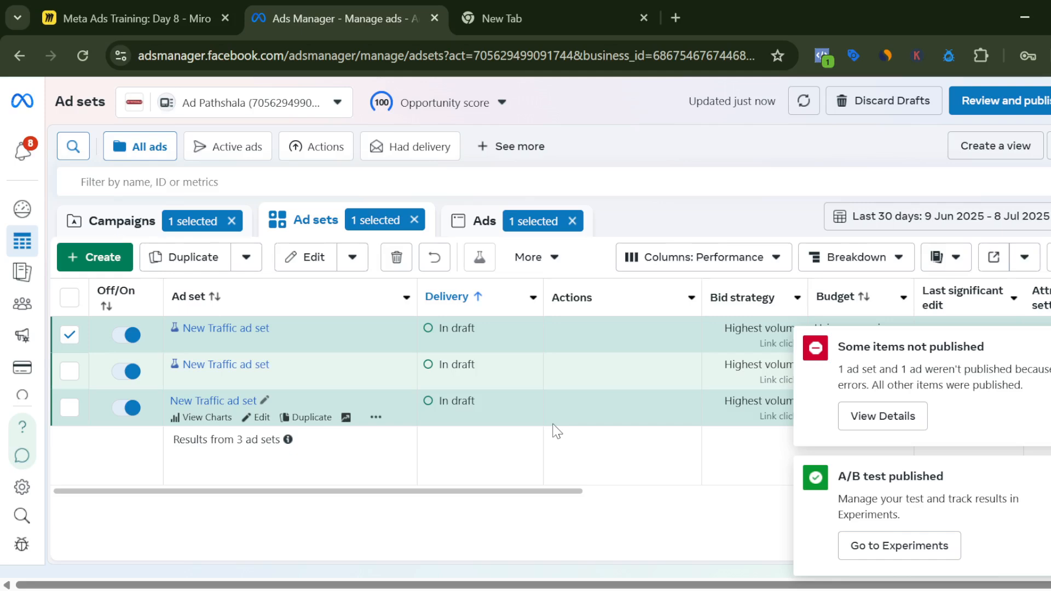
{"action": "left_click", "coordinate": [122, 222]}
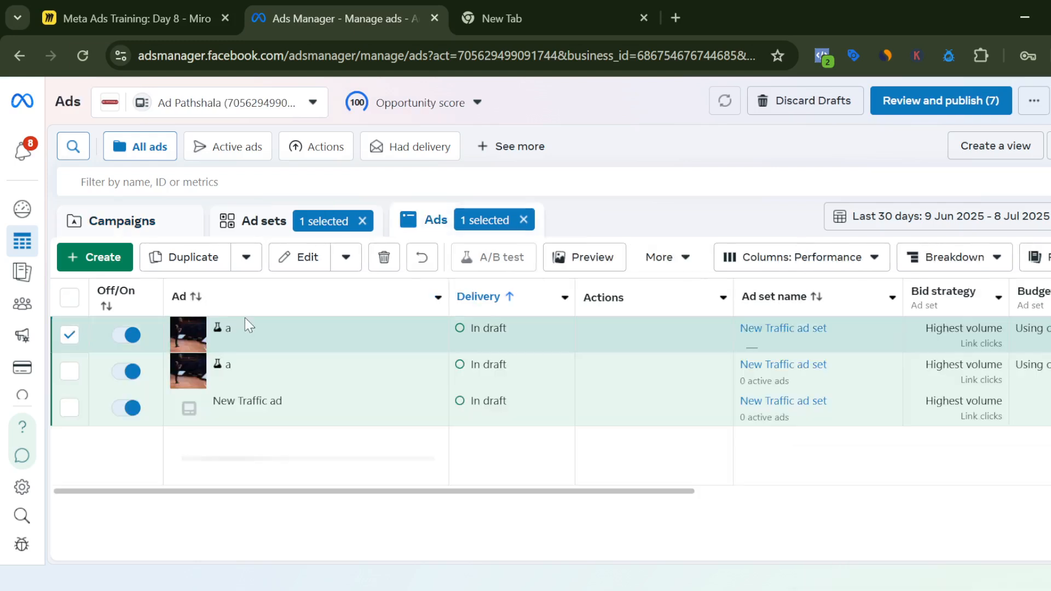
{"action": "left_click", "coordinate": [147, 226]}
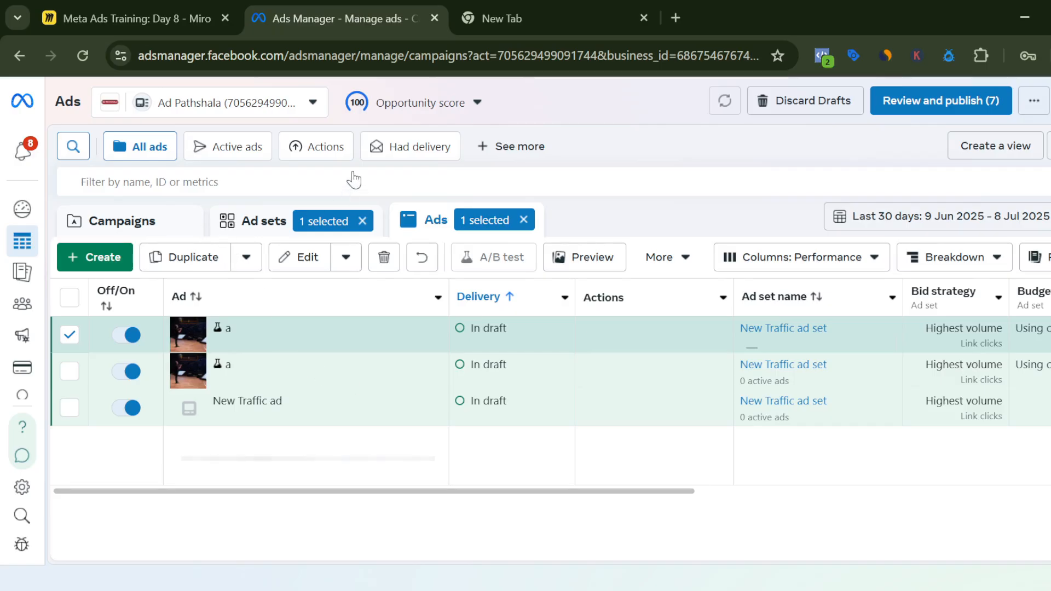
{"action": "left_click", "coordinate": [134, 226]}
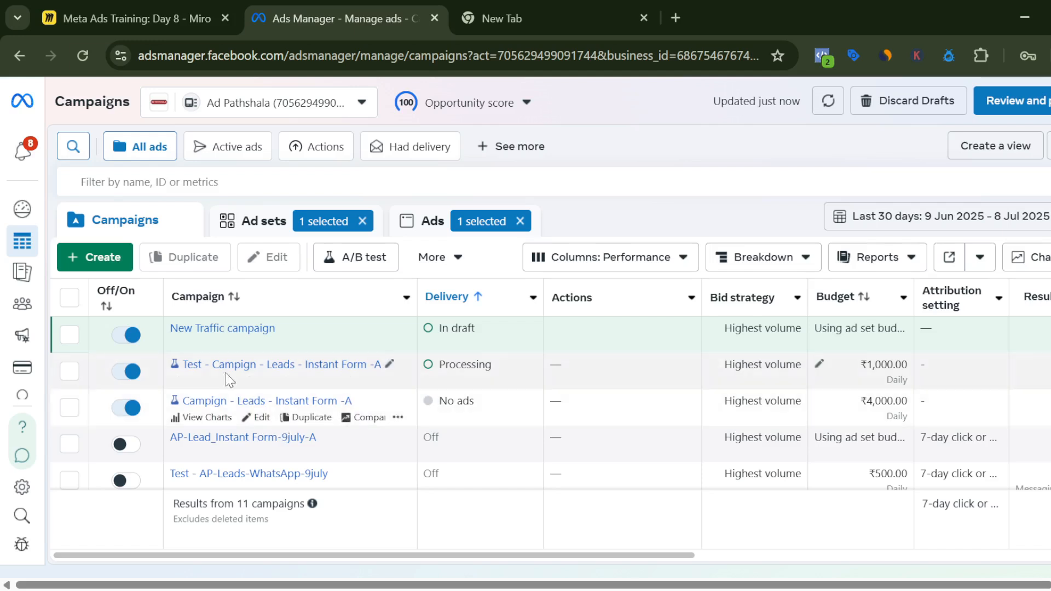
Step: View the performance charts of Campign - Leads - Instant Form -A and open the full details of its A/B test
{"action": "left_click", "coordinate": [201, 418]}
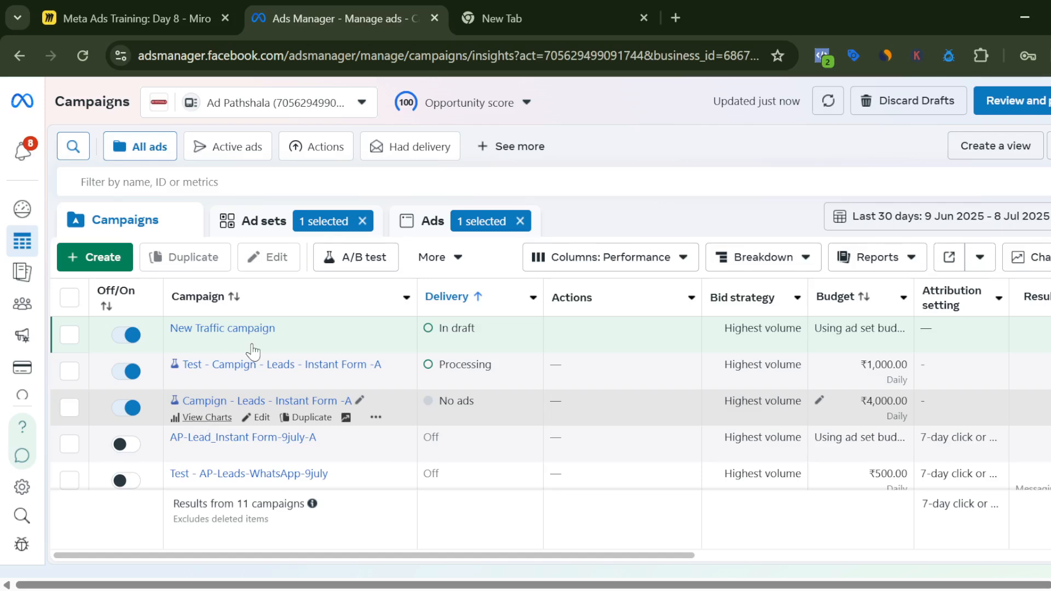
{"action": "left_click", "coordinate": [221, 419]}
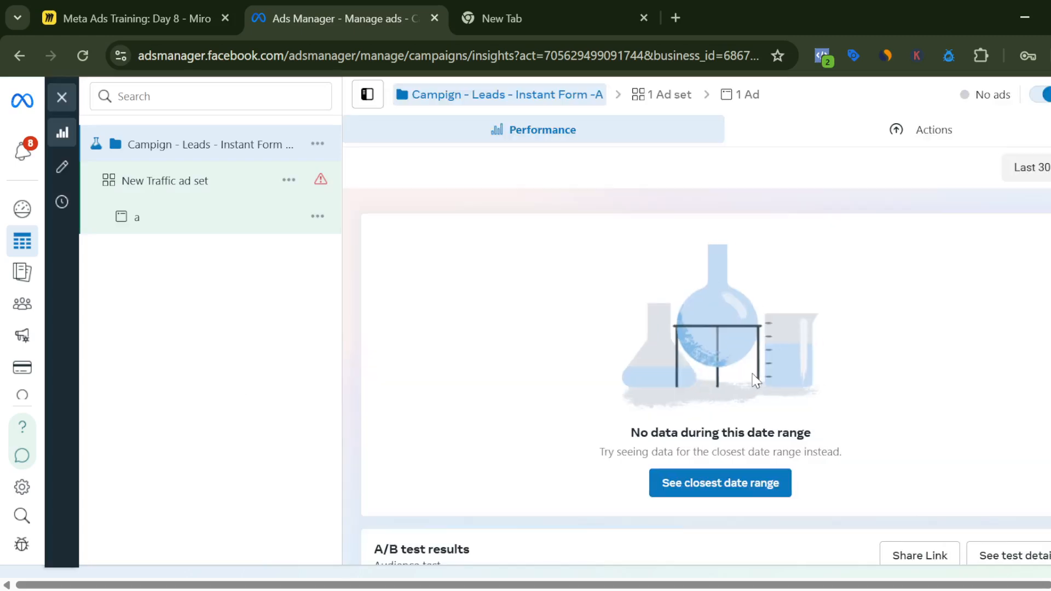
{"action": "scroll", "coordinate": [739, 429], "scroll_direction": "down", "scroll_amount": 3}
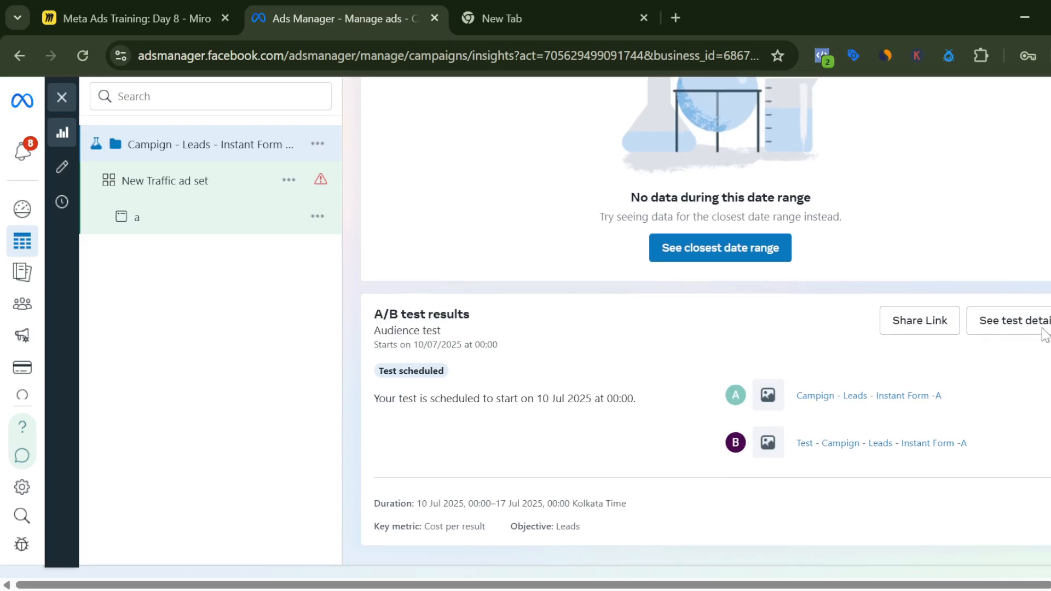
{"action": "left_click", "coordinate": [1023, 324]}
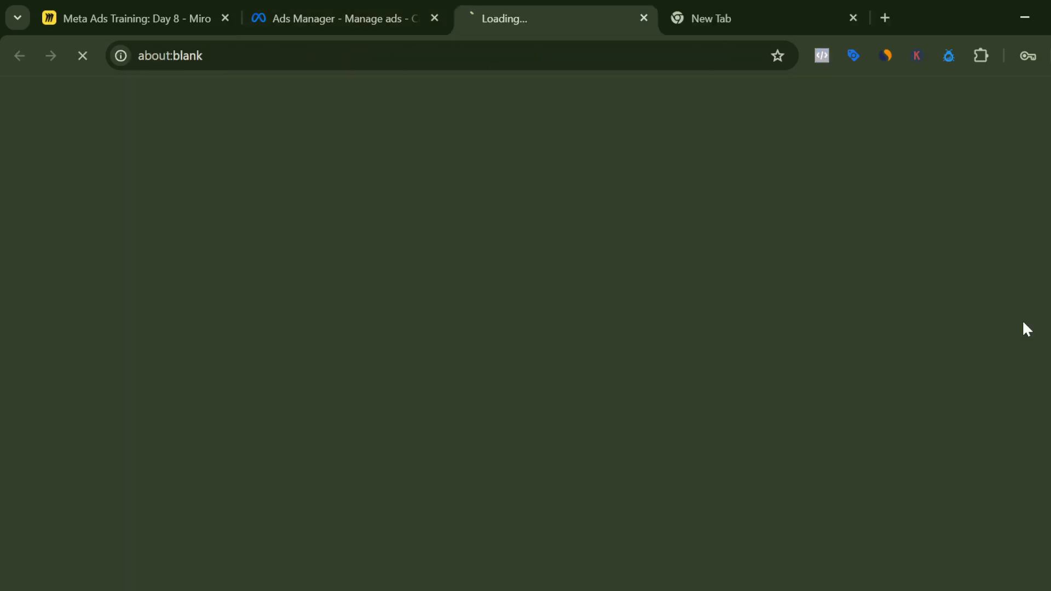
Step: Return to the Audience test report in Experiments and check which test management options are available
{"action": "left_click", "coordinate": [372, 8]}
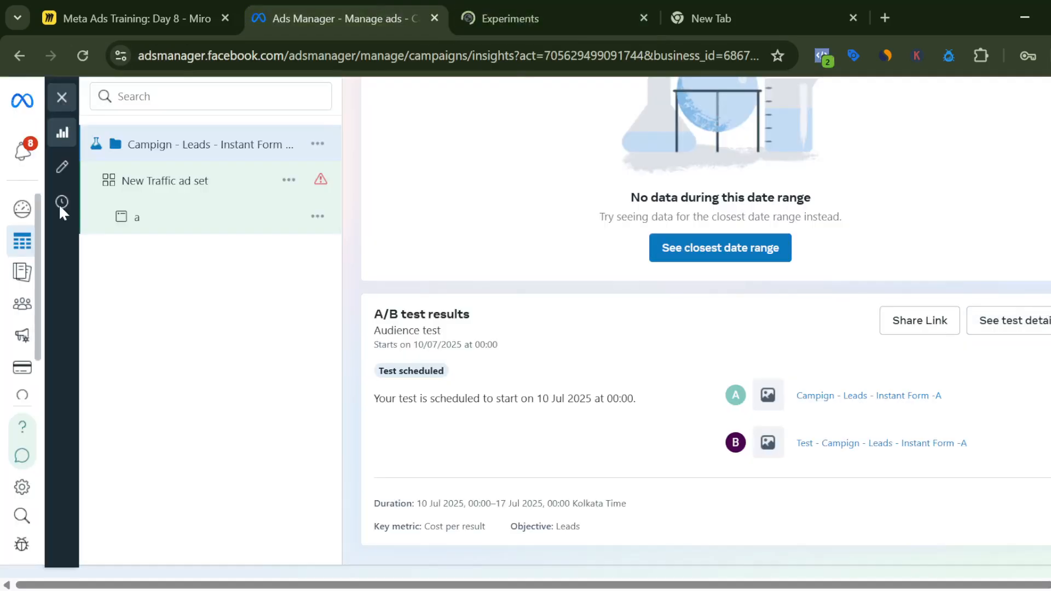
{"action": "left_click", "coordinate": [510, 18]}
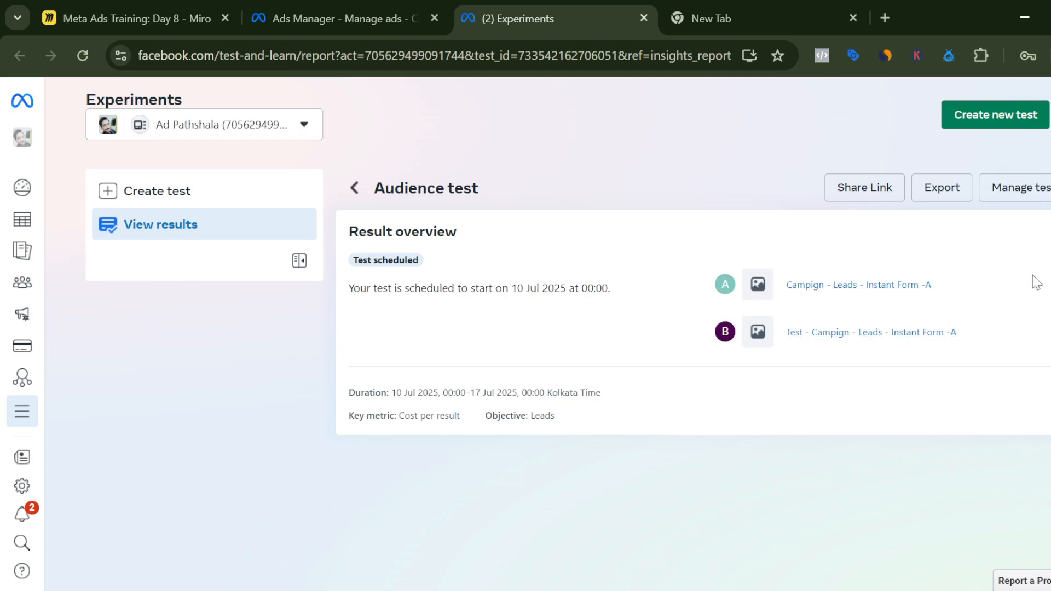
{"action": "left_click", "coordinate": [1047, 194]}
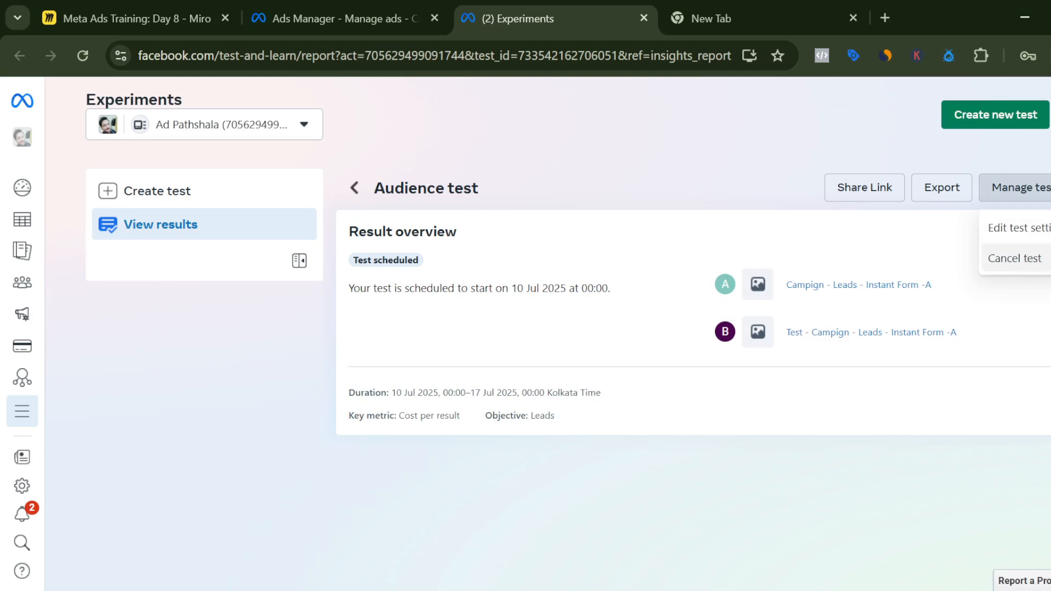
{"action": "left_click", "coordinate": [556, 144]}
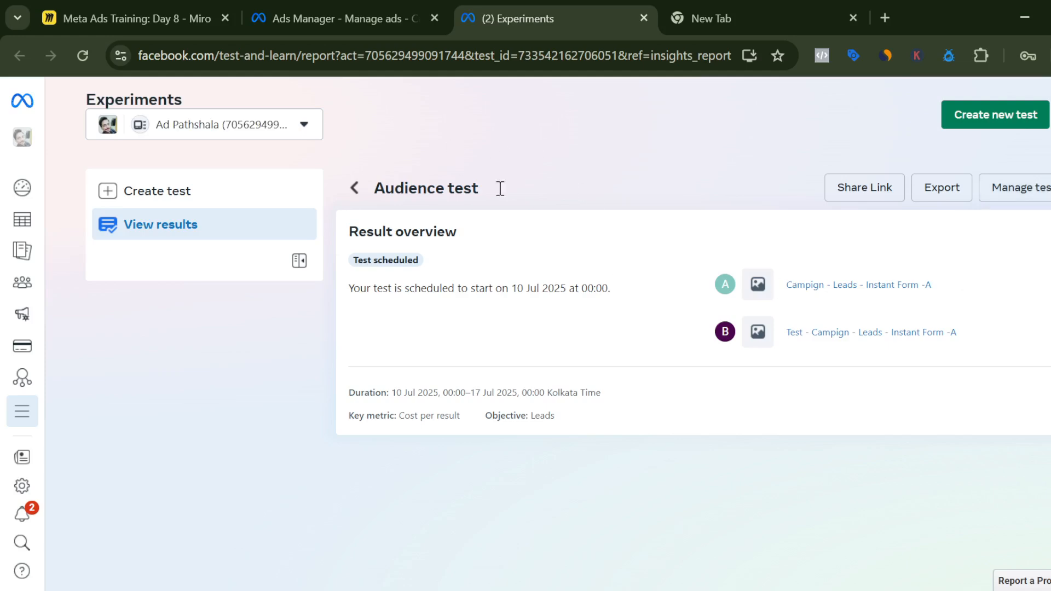
Step: Reopen the campaign list from Experiments, close the older Ads Manager tab, and look through the campaigns
{"action": "mouse_move", "coordinate": [94, 300]}
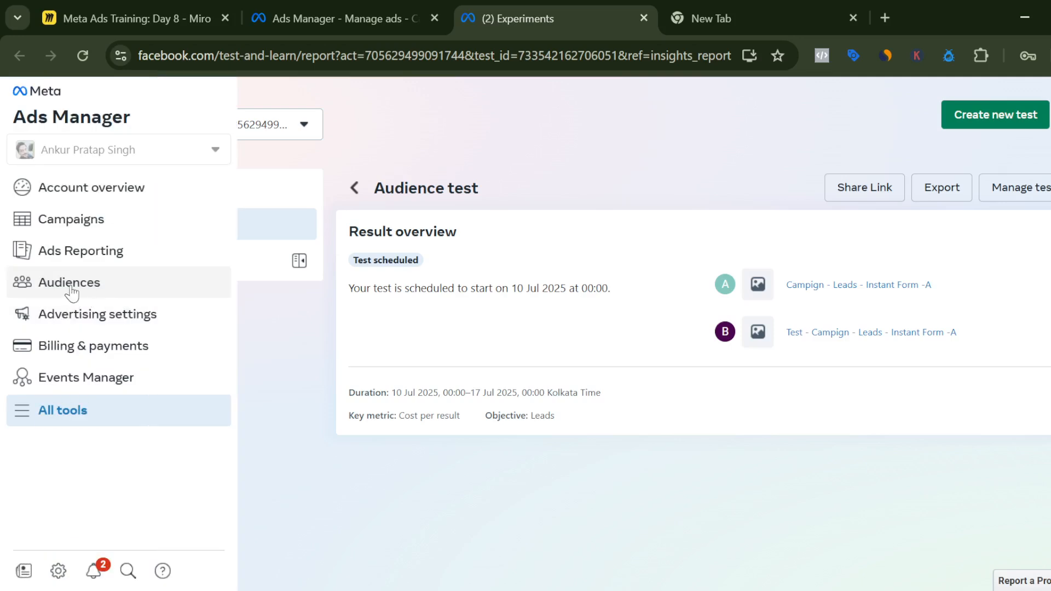
{"action": "left_click", "coordinate": [88, 224]}
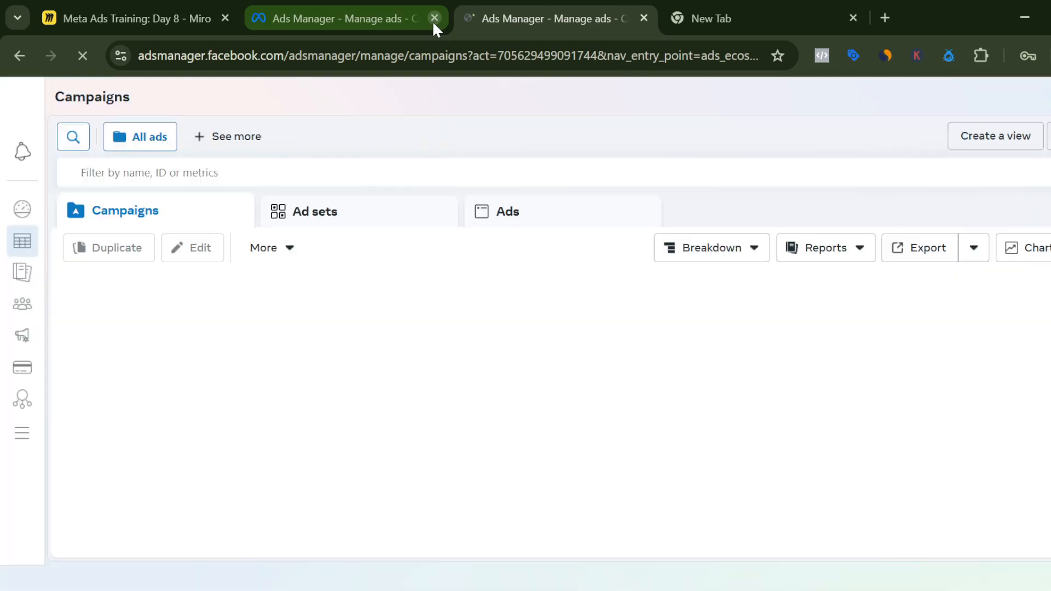
{"action": "left_click", "coordinate": [433, 23]}
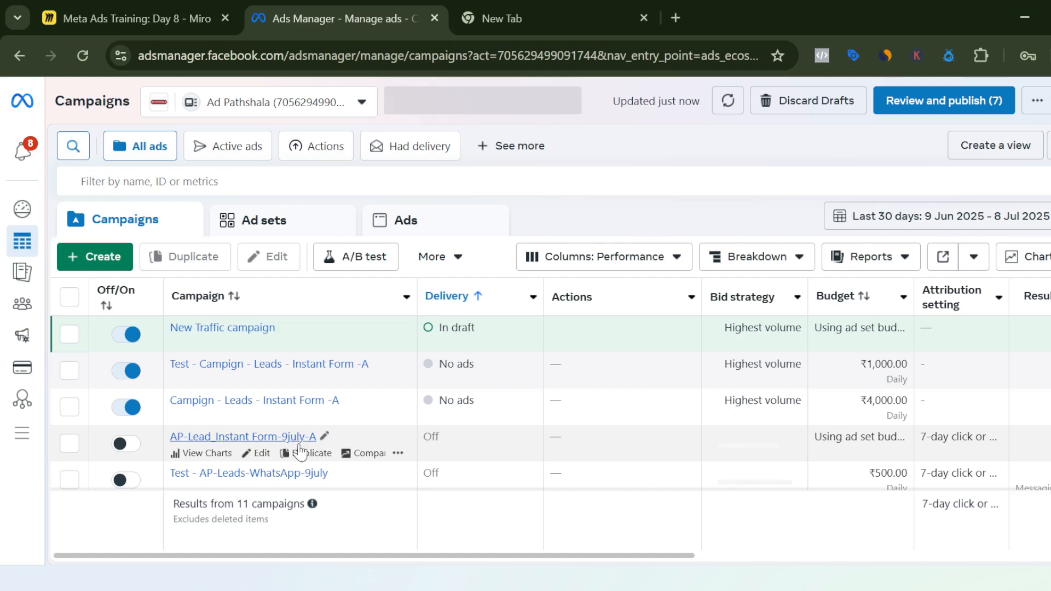
{"action": "scroll", "coordinate": [298, 446], "scroll_direction": "down", "scroll_amount": 5}
{"action": "scroll", "coordinate": [297, 452], "scroll_direction": "down", "scroll_amount": 2}
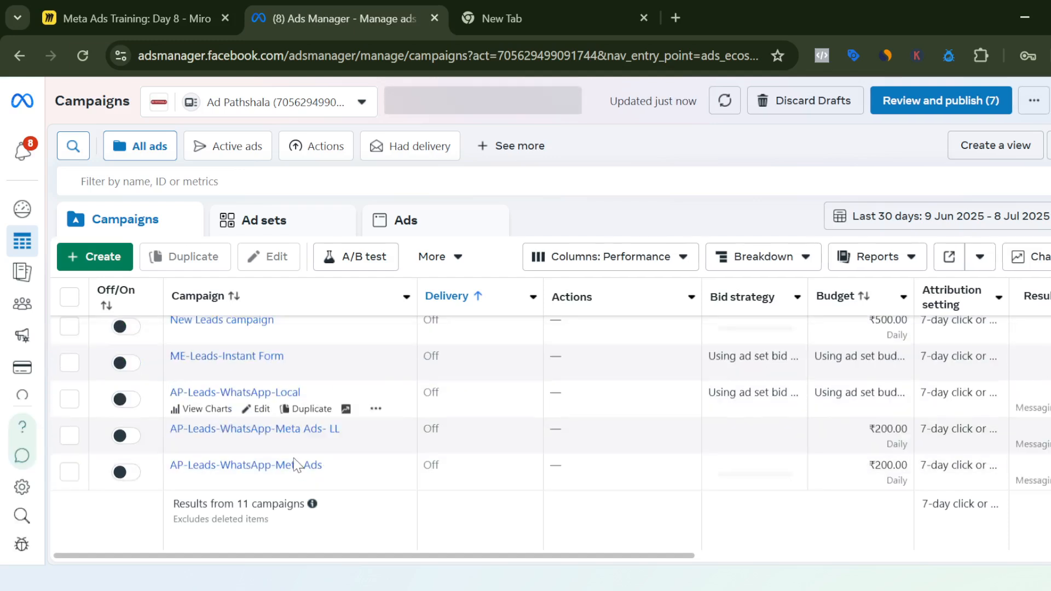
Step: Start an A/B test from the Student ad set of the AP-Leads-WhatsApp-Meta Ads campaign, using a copy of its ad as version B
{"action": "left_click", "coordinate": [259, 465]}
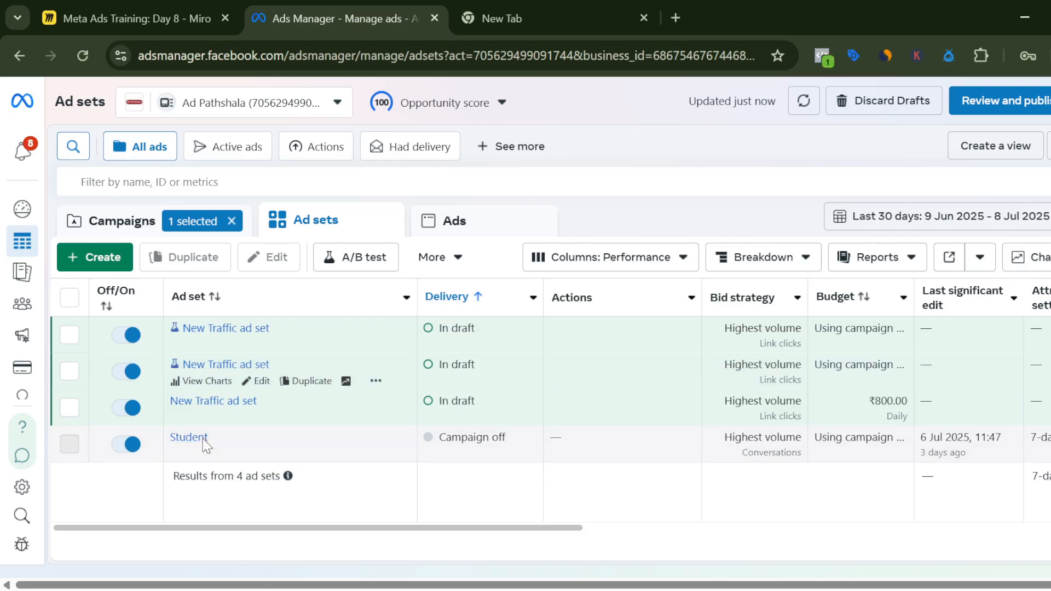
{"action": "left_click", "coordinate": [70, 447]}
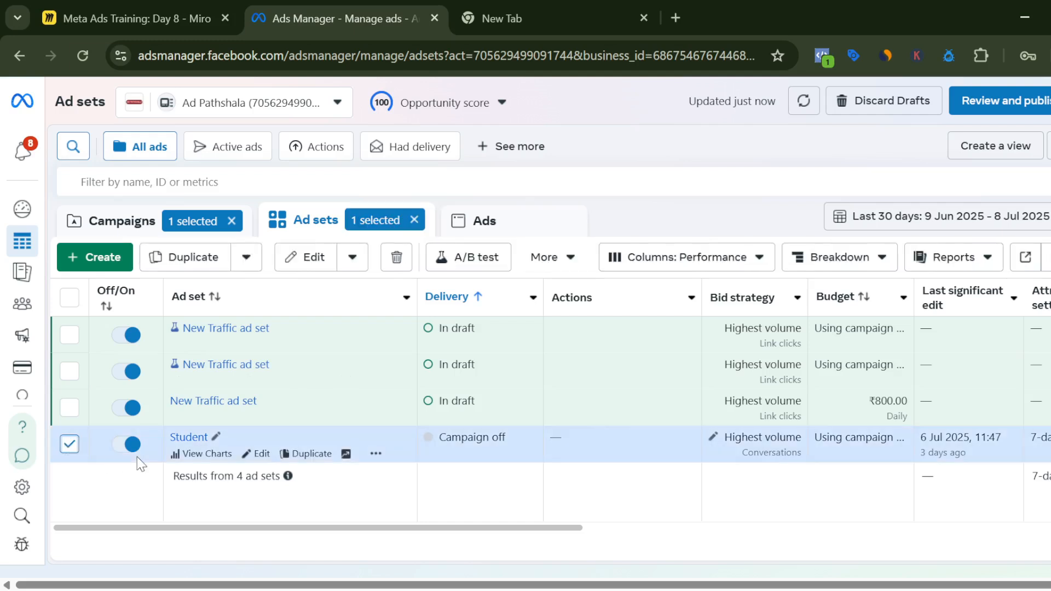
{"action": "left_click", "coordinate": [443, 258]}
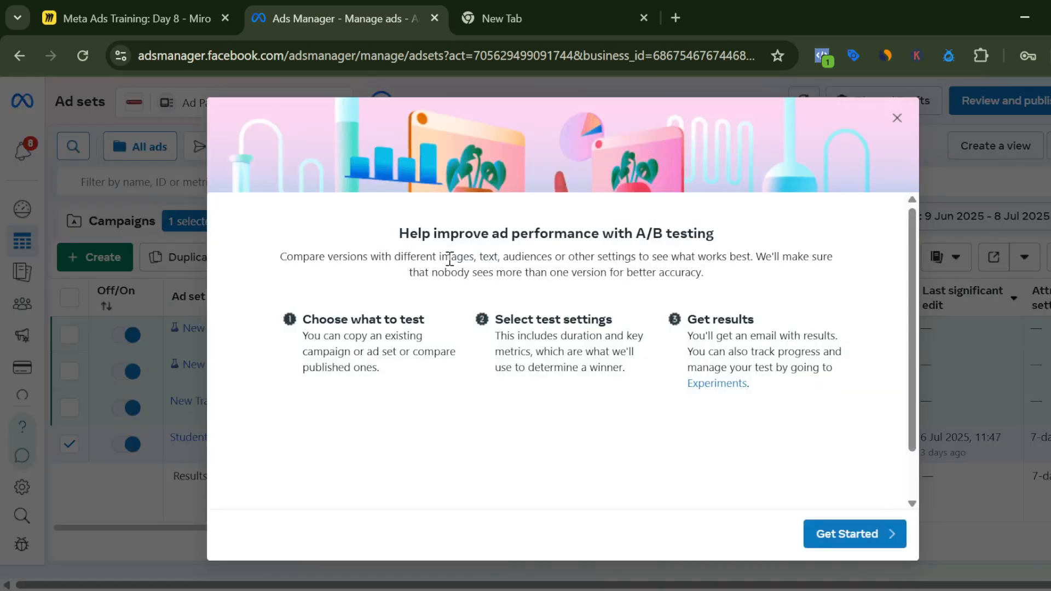
{"action": "left_click", "coordinate": [865, 538]}
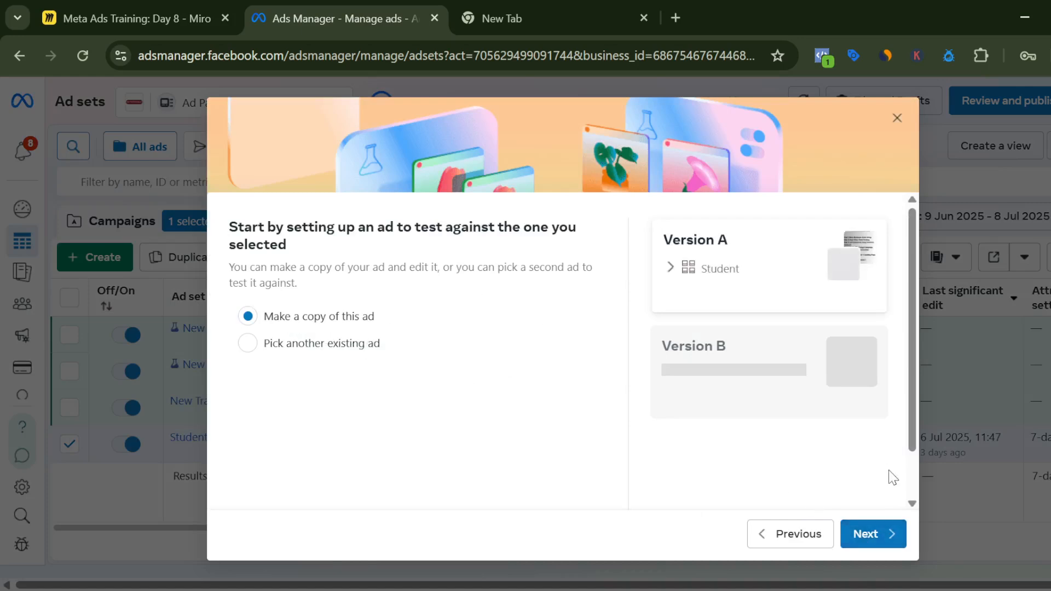
{"action": "left_click", "coordinate": [872, 534]}
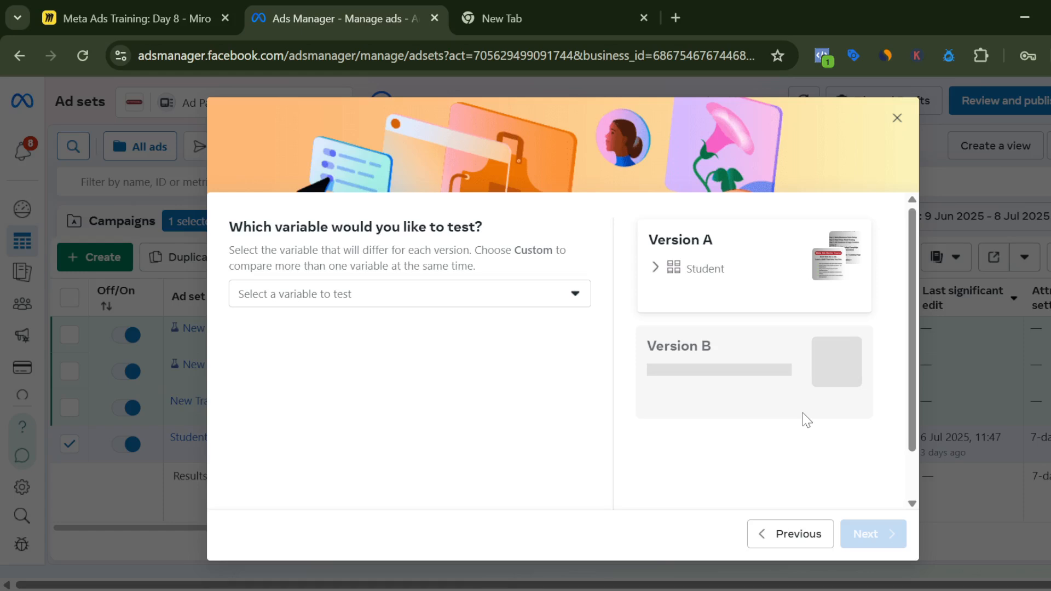
Step: Select Creative as the variable to test and Image Topics as the ad to copy
{"action": "left_click", "coordinate": [528, 298]}
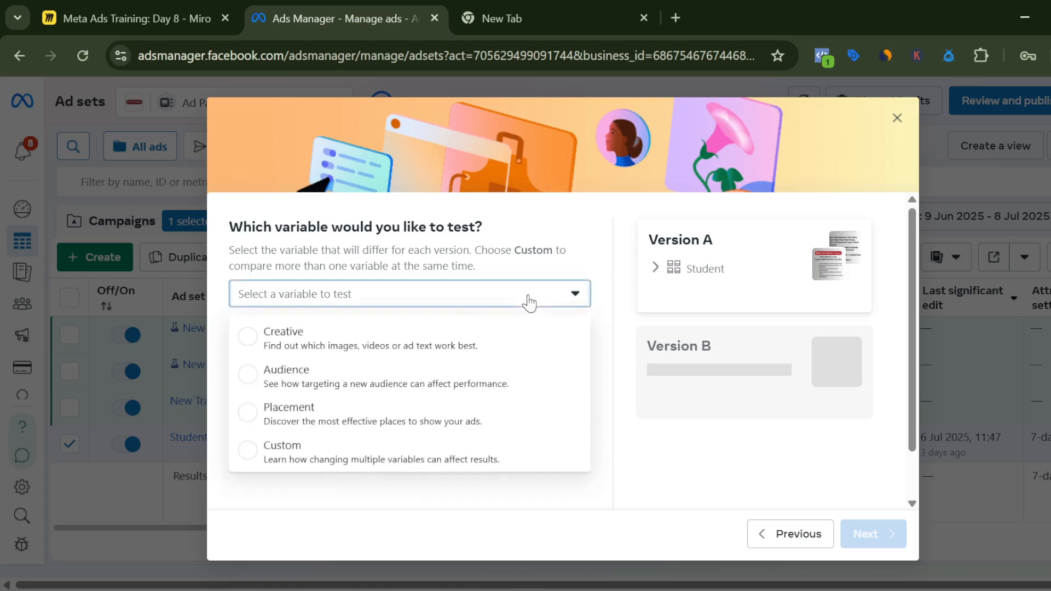
{"action": "left_click", "coordinate": [388, 344]}
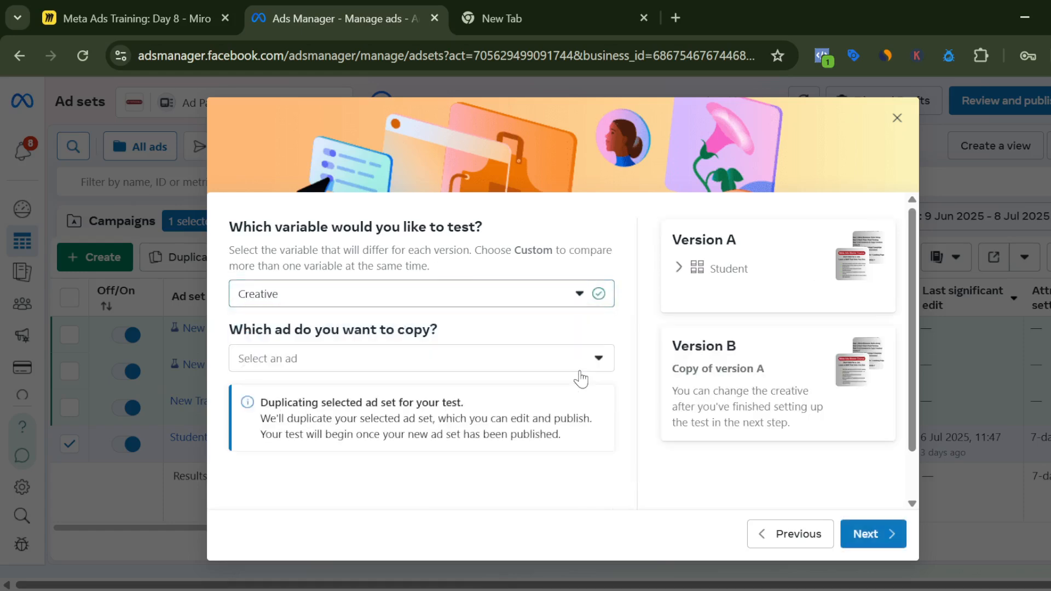
{"action": "left_click", "coordinate": [545, 363]}
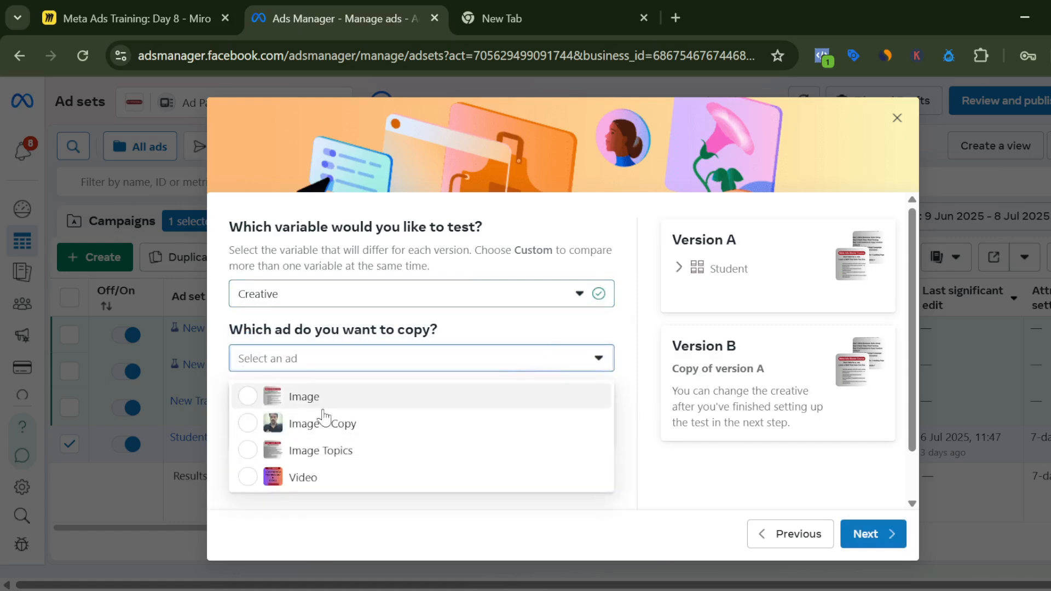
{"action": "left_click", "coordinate": [331, 455]}
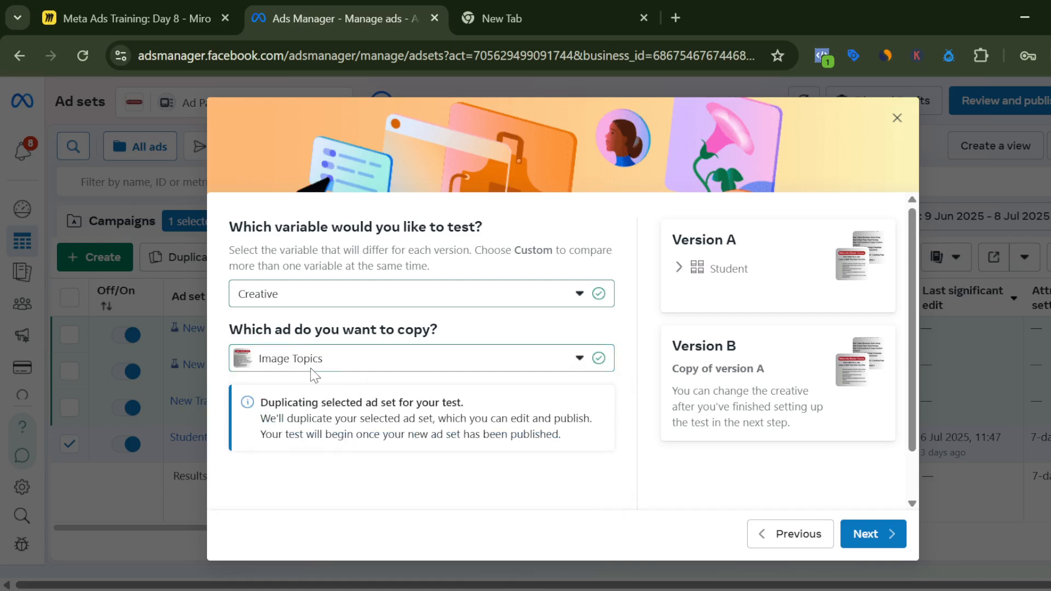
{"action": "left_click", "coordinate": [866, 534]}
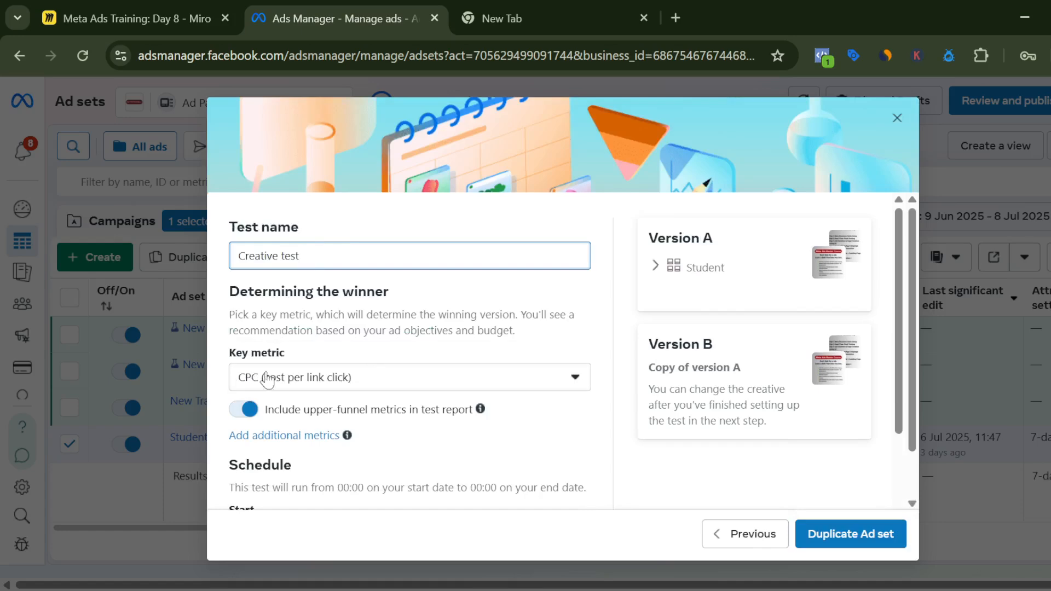
Step: Choose CPC (cost per link click) as the test's key metric, review the schedule settings, and duplicate the ad set
{"action": "left_click", "coordinate": [571, 376]}
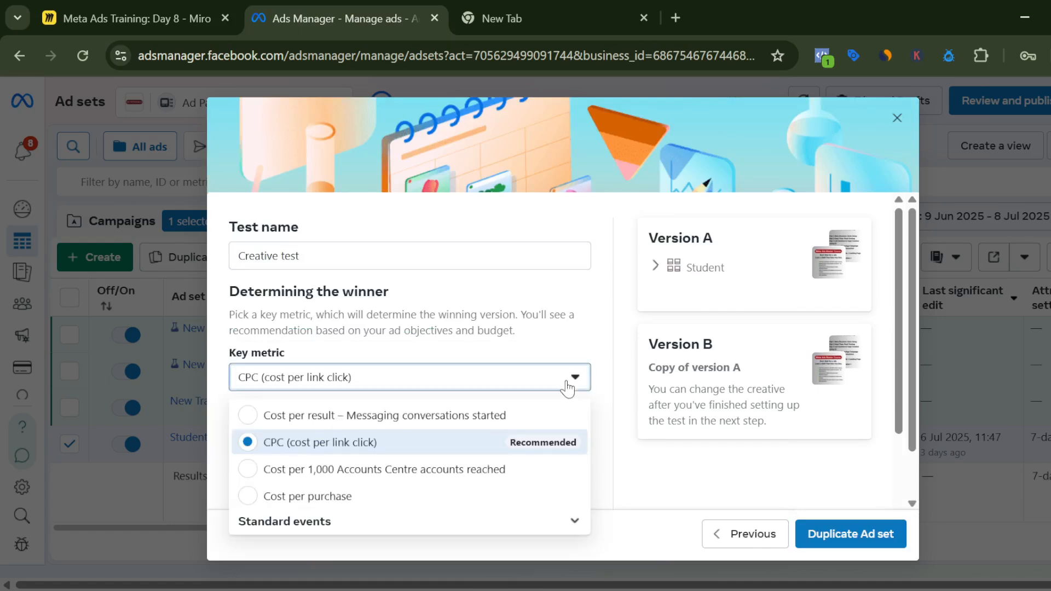
{"action": "left_click", "coordinate": [511, 443]}
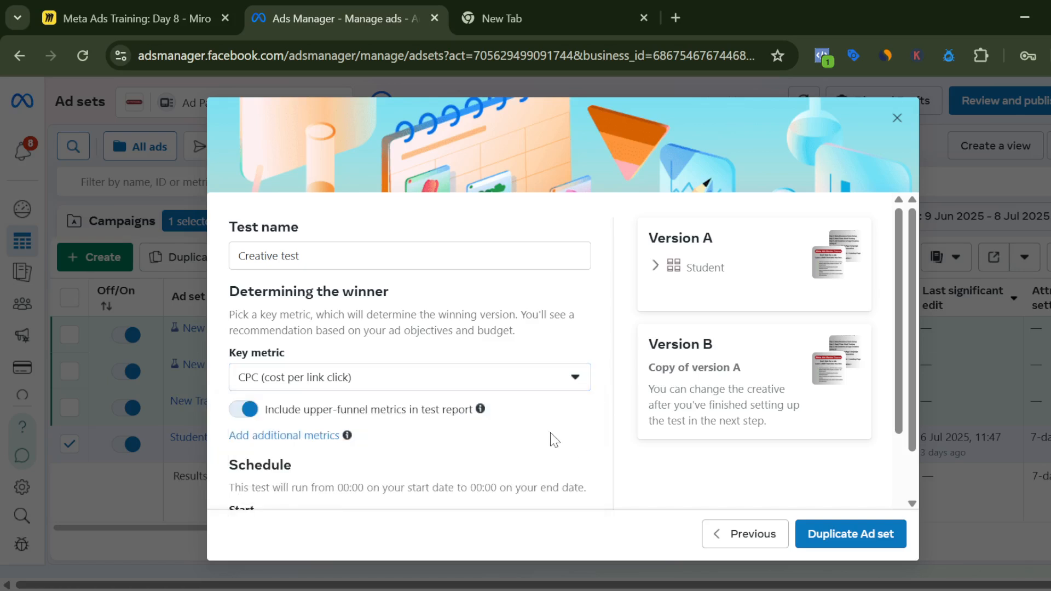
{"action": "scroll", "coordinate": [555, 440], "scroll_direction": "down", "scroll_amount": 2}
{"action": "scroll", "coordinate": [555, 441], "scroll_direction": "down", "scroll_amount": 2}
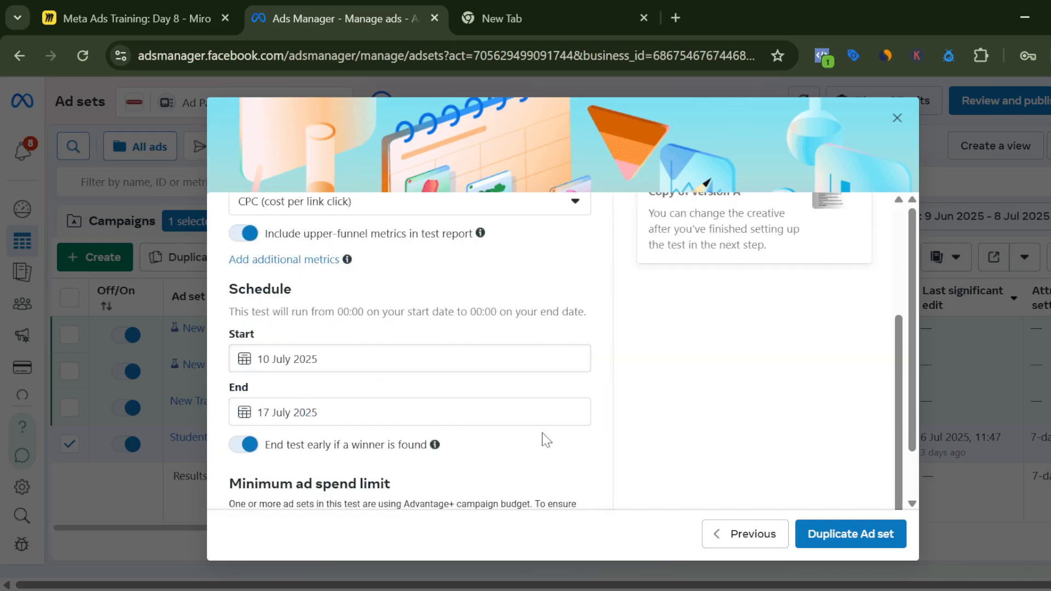
{"action": "scroll", "coordinate": [364, 420], "scroll_direction": "down", "scroll_amount": 1}
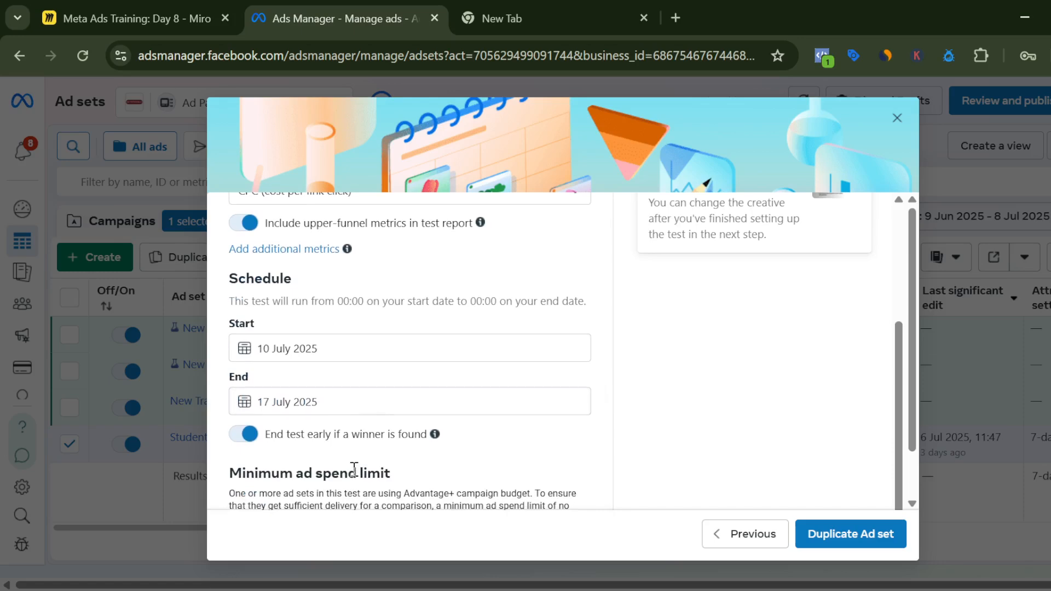
{"action": "scroll", "coordinate": [355, 470], "scroll_direction": "down", "scroll_amount": 1}
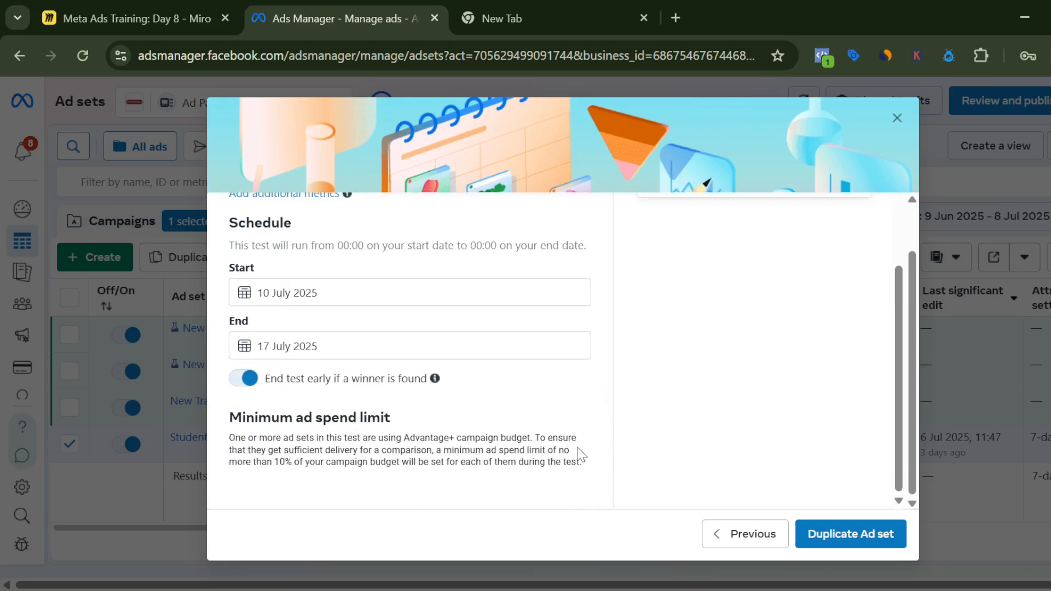
{"action": "left_click", "coordinate": [858, 536]}
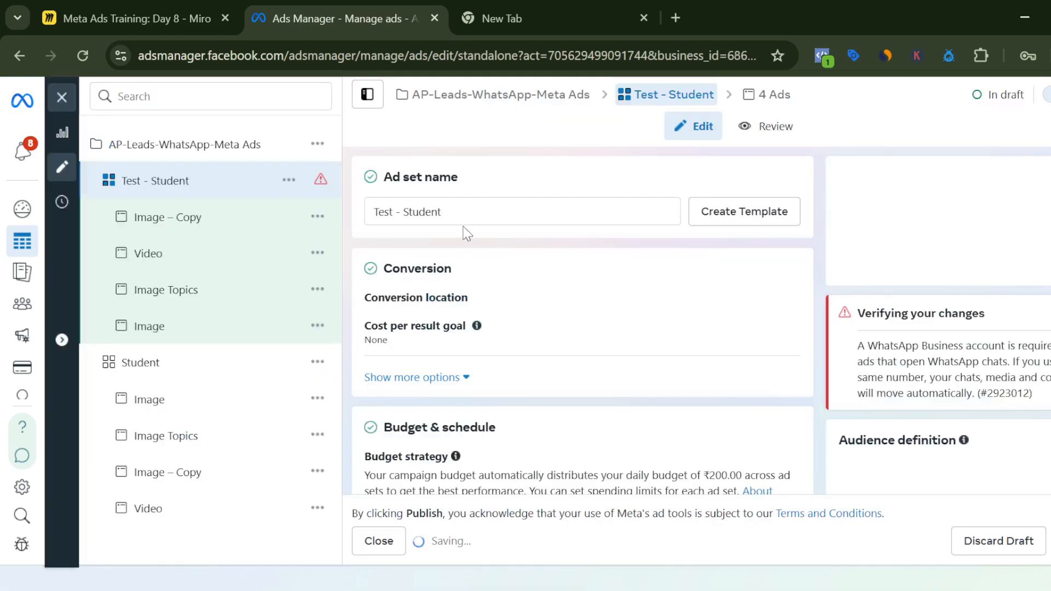
Step: Remove the media from the Image Topics ad in the Test - Student ad set and look at the image library for a replacement
{"action": "left_click", "coordinate": [241, 328]}
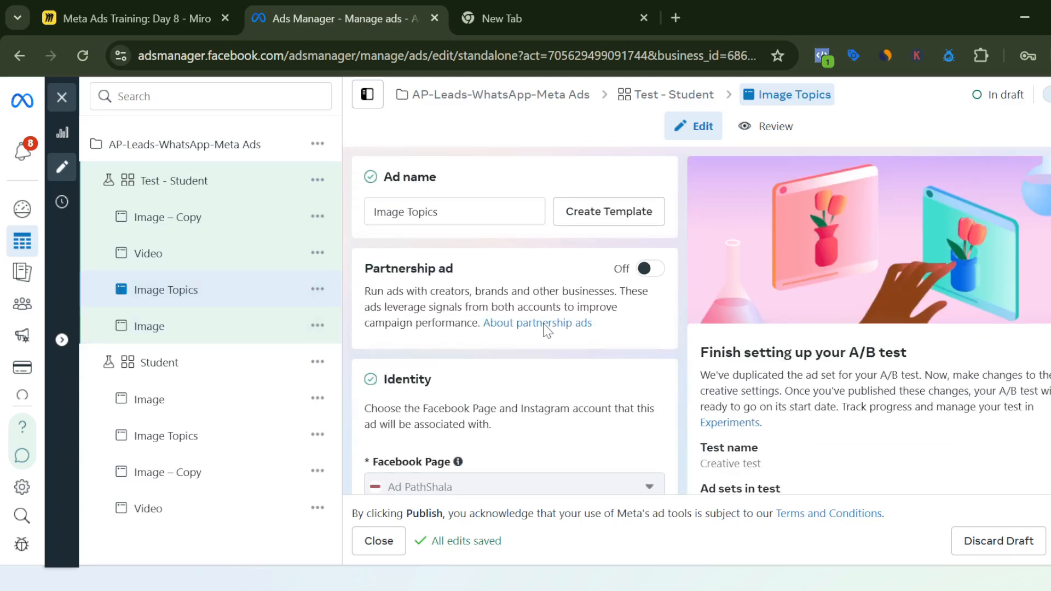
{"action": "scroll", "coordinate": [549, 344], "scroll_direction": "down", "scroll_amount": 5}
{"action": "scroll", "coordinate": [550, 344], "scroll_direction": "down", "scroll_amount": 10}
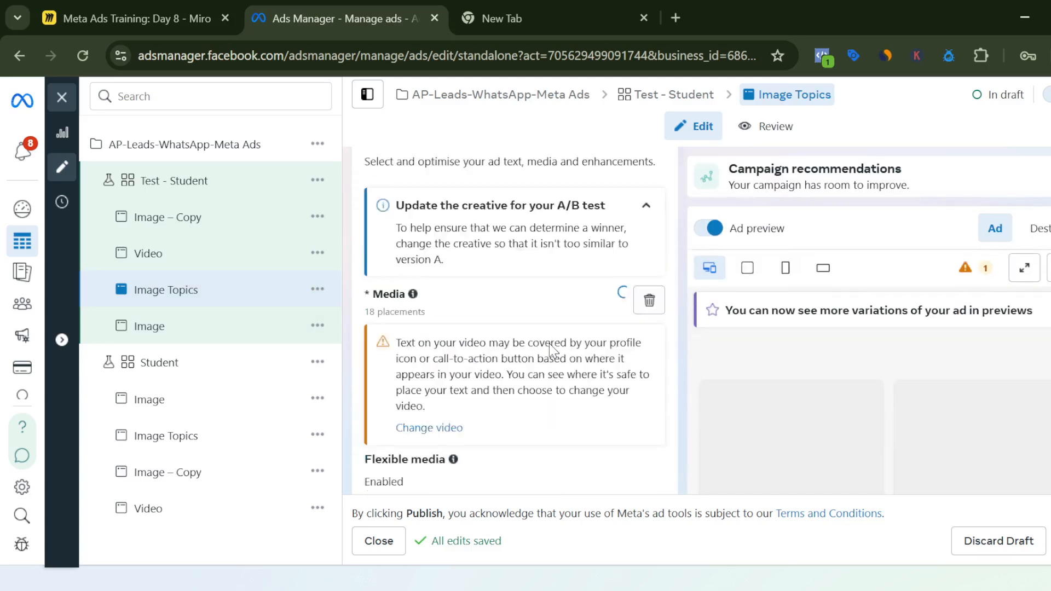
{"action": "scroll", "coordinate": [549, 343], "scroll_direction": "down", "scroll_amount": 4}
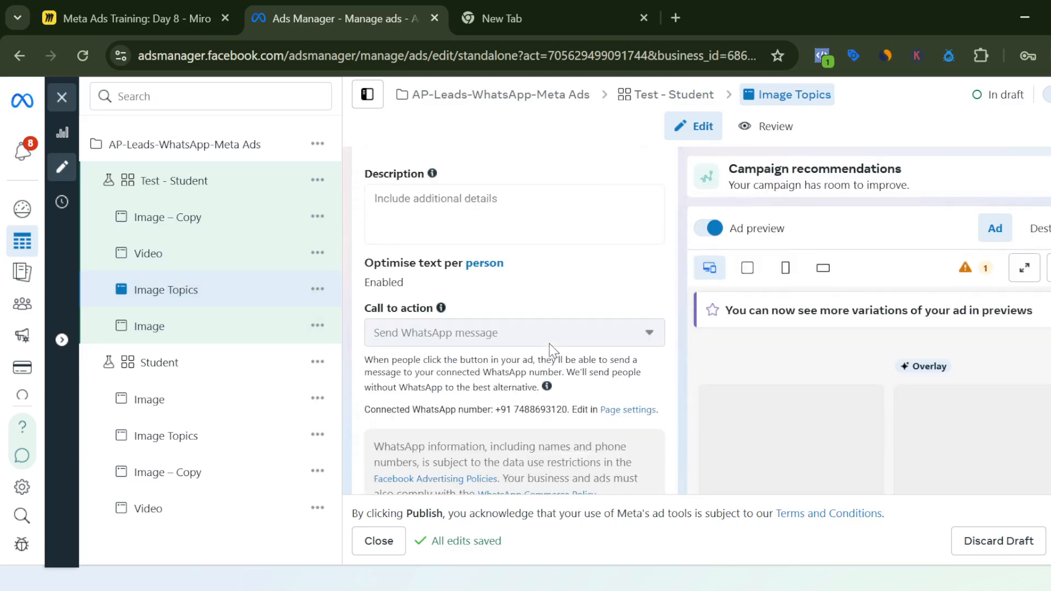
{"action": "scroll", "coordinate": [550, 343], "scroll_direction": "up", "scroll_amount": 8}
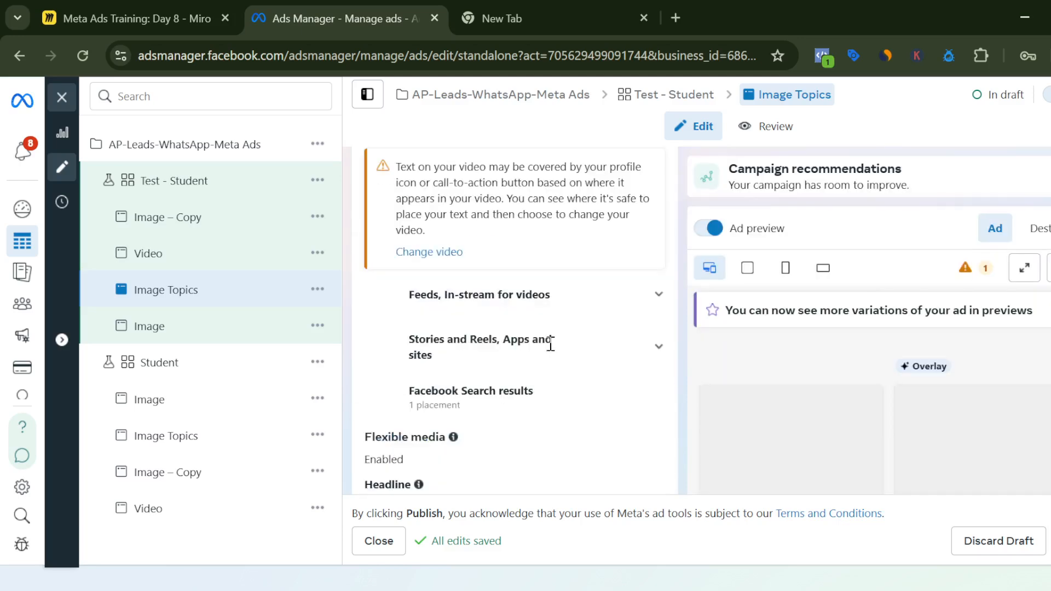
{"action": "scroll", "coordinate": [550, 344], "scroll_direction": "up", "scroll_amount": 3}
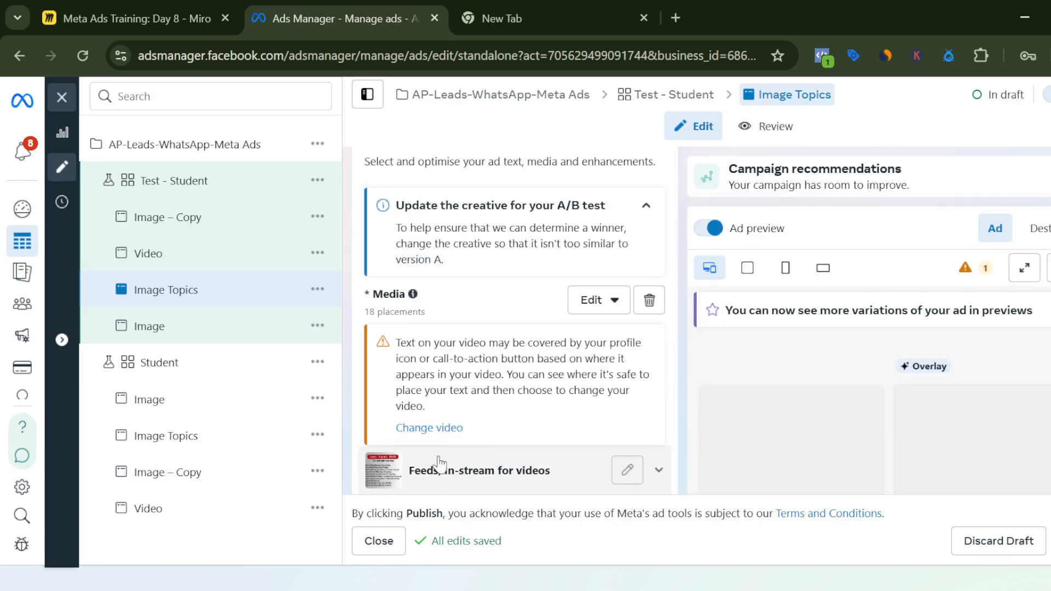
{"action": "left_click", "coordinate": [650, 309]}
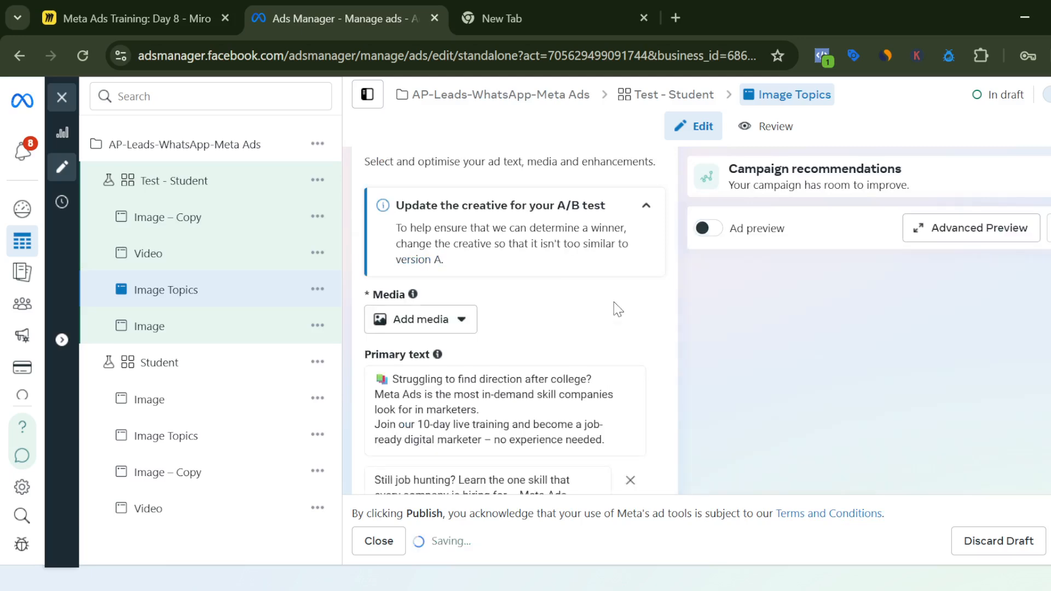
{"action": "left_click", "coordinate": [435, 323]}
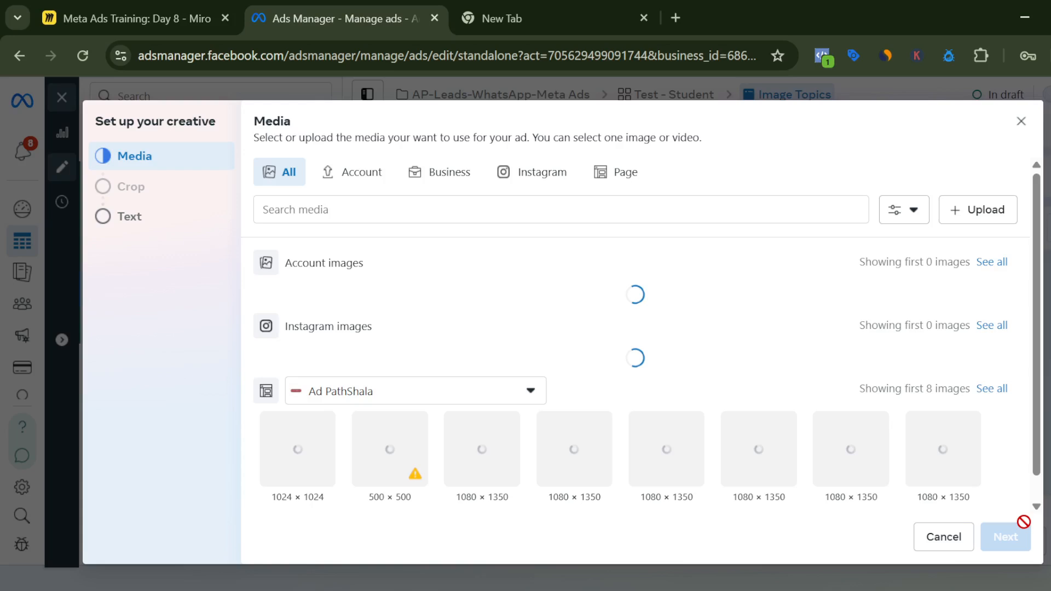
{"action": "left_click", "coordinate": [1021, 121]}
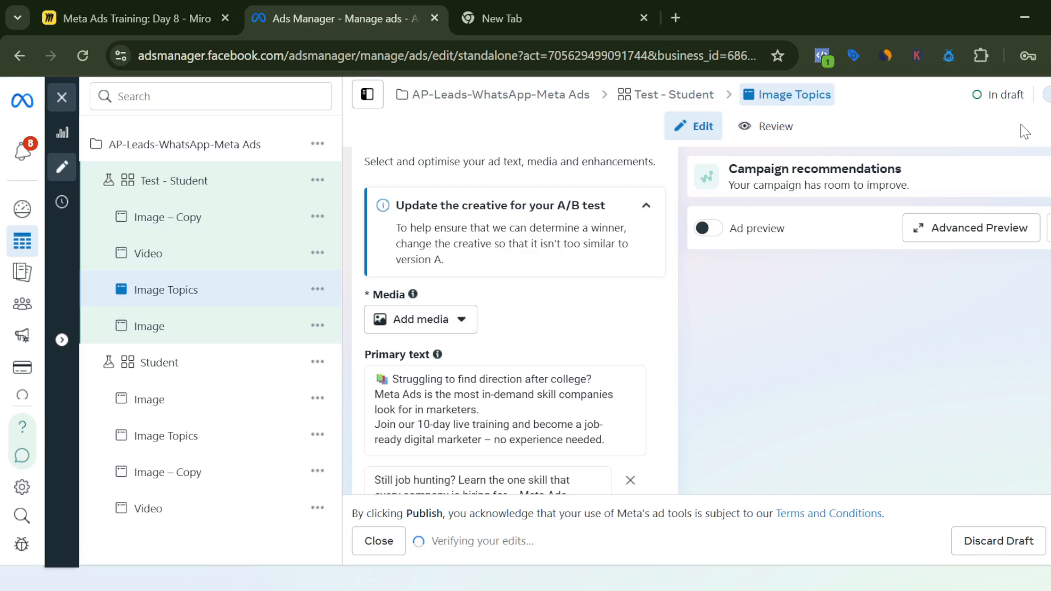
Step: Leave the ad editor and open Experiments from the full list of Meta business tools
{"action": "left_click", "coordinate": [63, 101]}
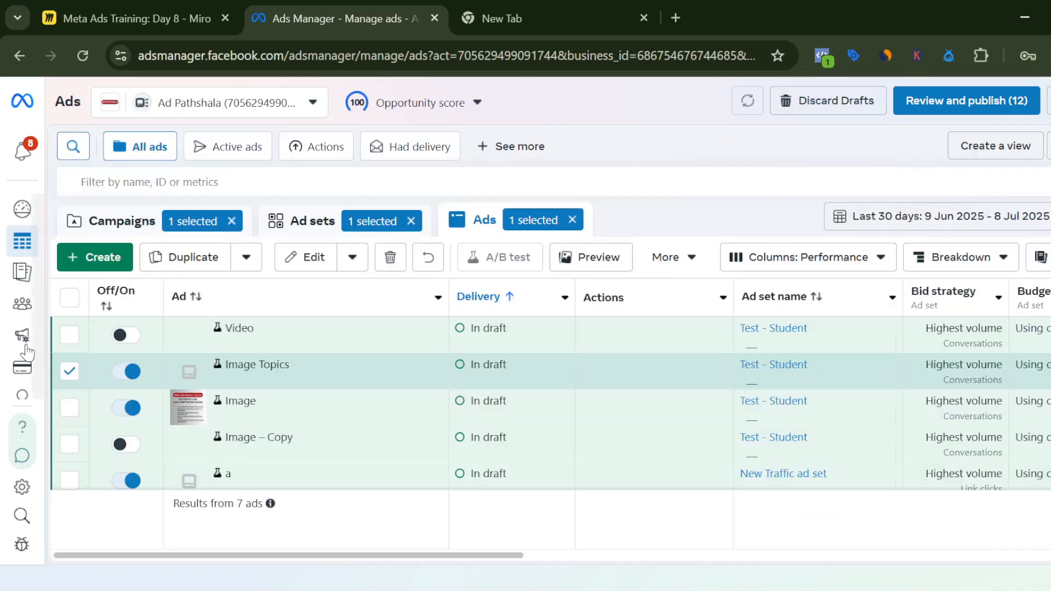
{"action": "scroll", "coordinate": [23, 416], "scroll_direction": "down", "scroll_amount": 2}
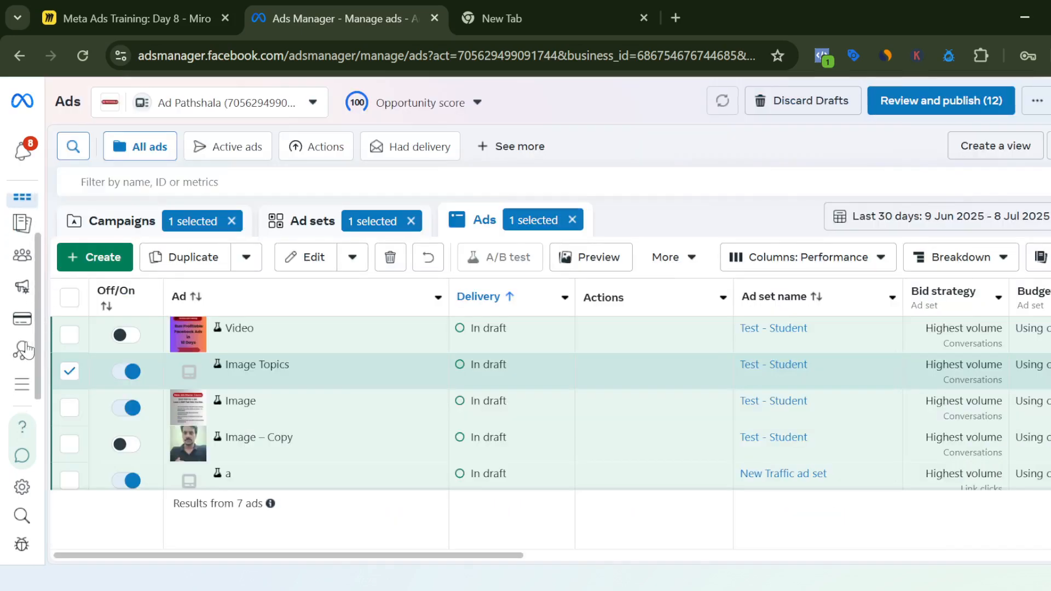
{"action": "left_click", "coordinate": [22, 390]}
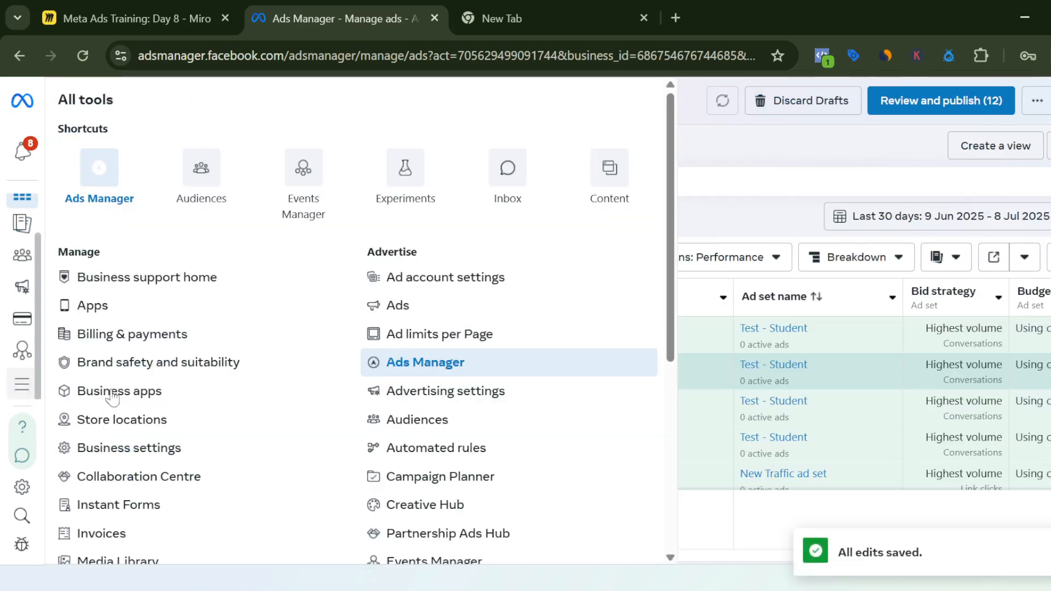
{"action": "scroll", "coordinate": [416, 383], "scroll_direction": "down", "scroll_amount": 3}
{"action": "scroll", "coordinate": [436, 405], "scroll_direction": "down", "scroll_amount": 1}
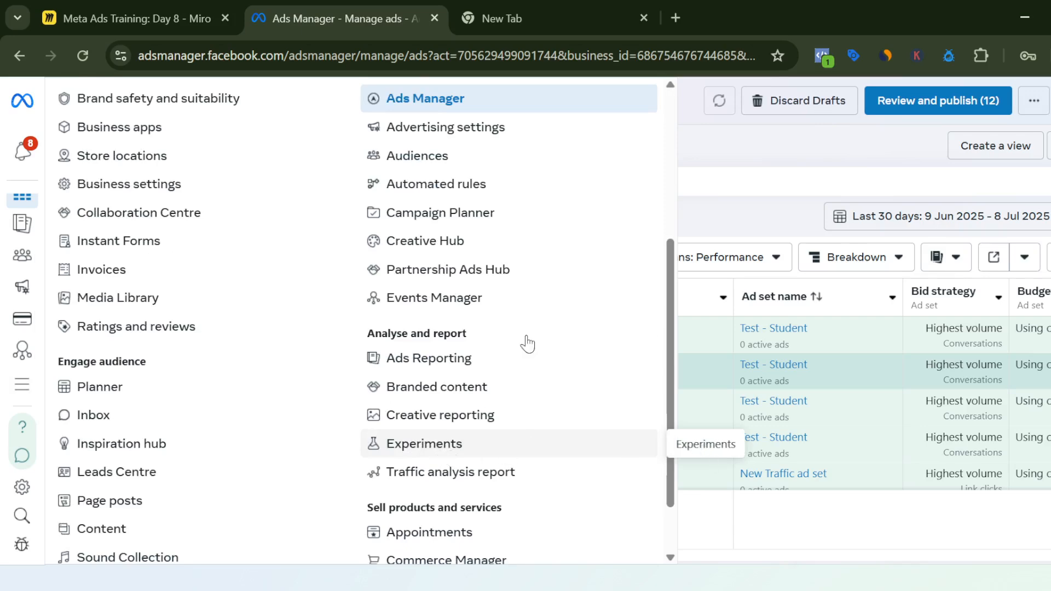
{"action": "left_click", "coordinate": [444, 447]}
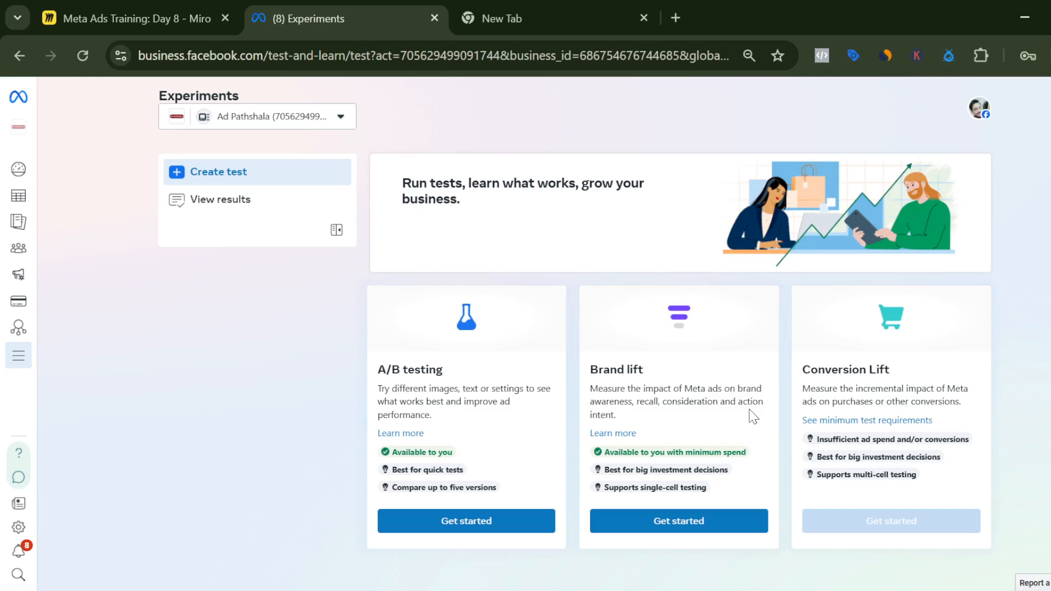
Step: Fill in a campaign A/B test with Test - Campign - Leads - Instant Form -A as campaign A and Campign - Leads - Instant Form -A as campaign B
{"action": "left_click", "coordinate": [486, 528]}
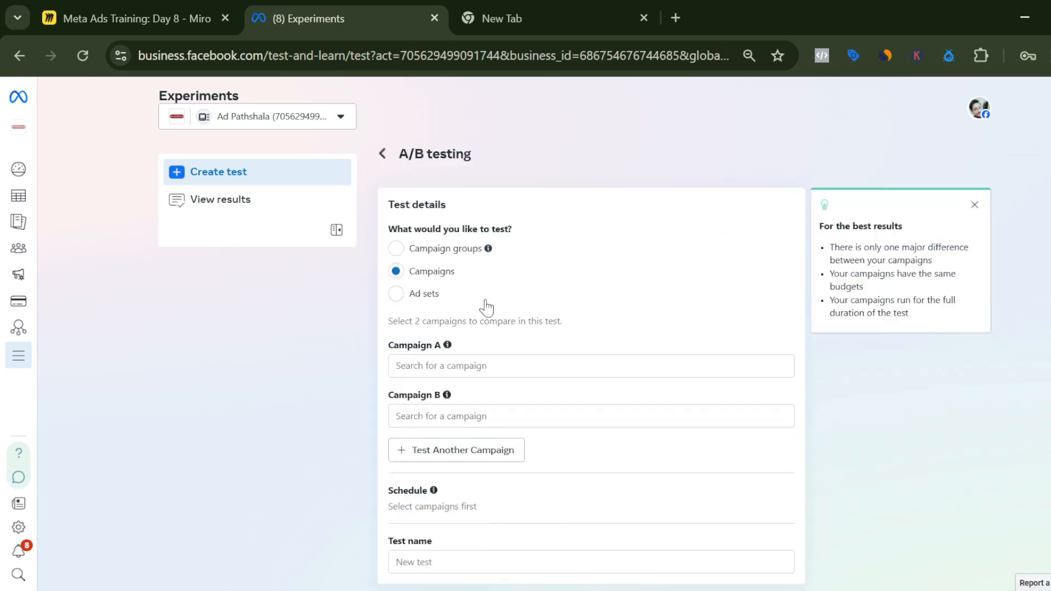
{"action": "scroll", "coordinate": [486, 305], "scroll_direction": "down", "scroll_amount": 2}
{"action": "left_click", "coordinate": [469, 280]}
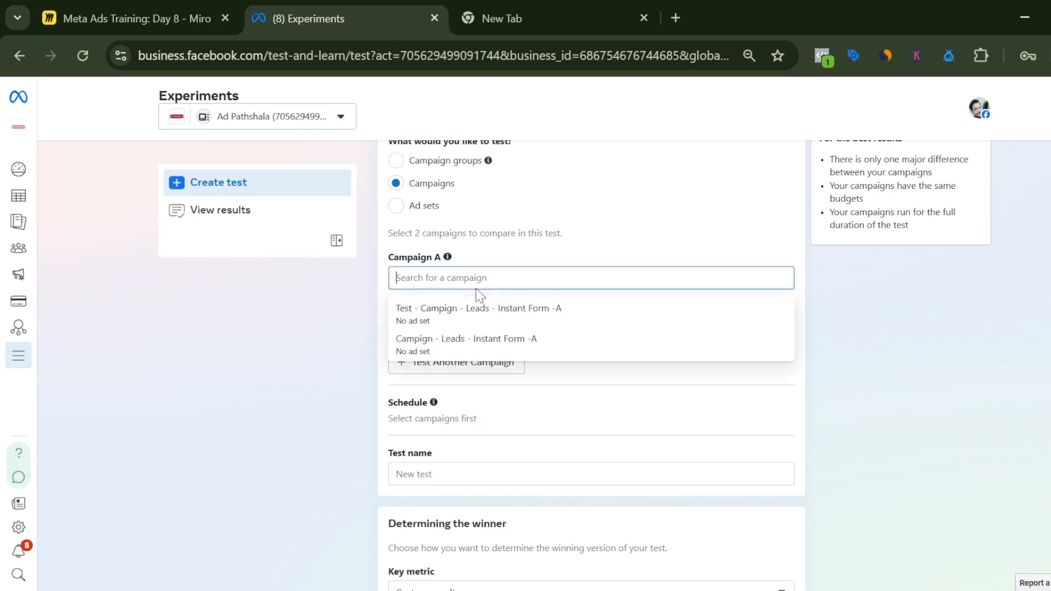
{"action": "left_click", "coordinate": [480, 324]}
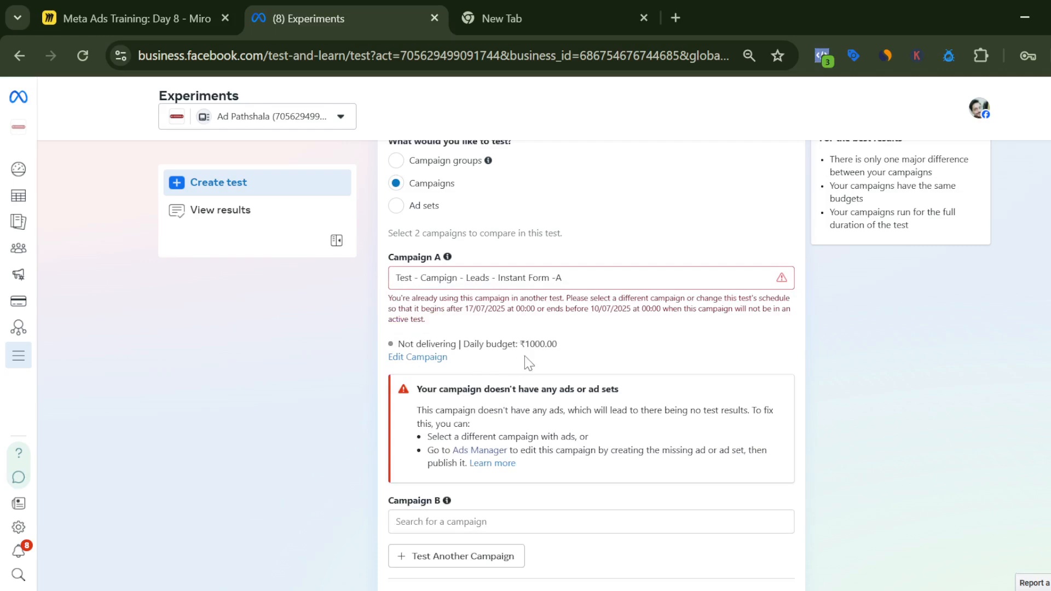
{"action": "scroll", "coordinate": [529, 356], "scroll_direction": "down", "scroll_amount": 2}
{"action": "left_click", "coordinate": [470, 433]}
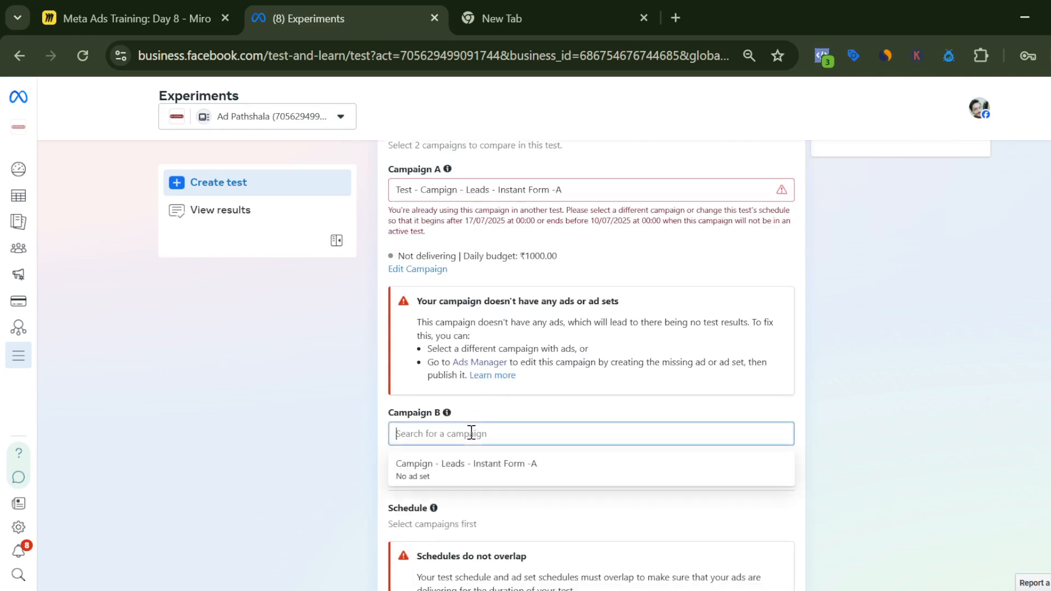
{"action": "left_click", "coordinate": [445, 472]}
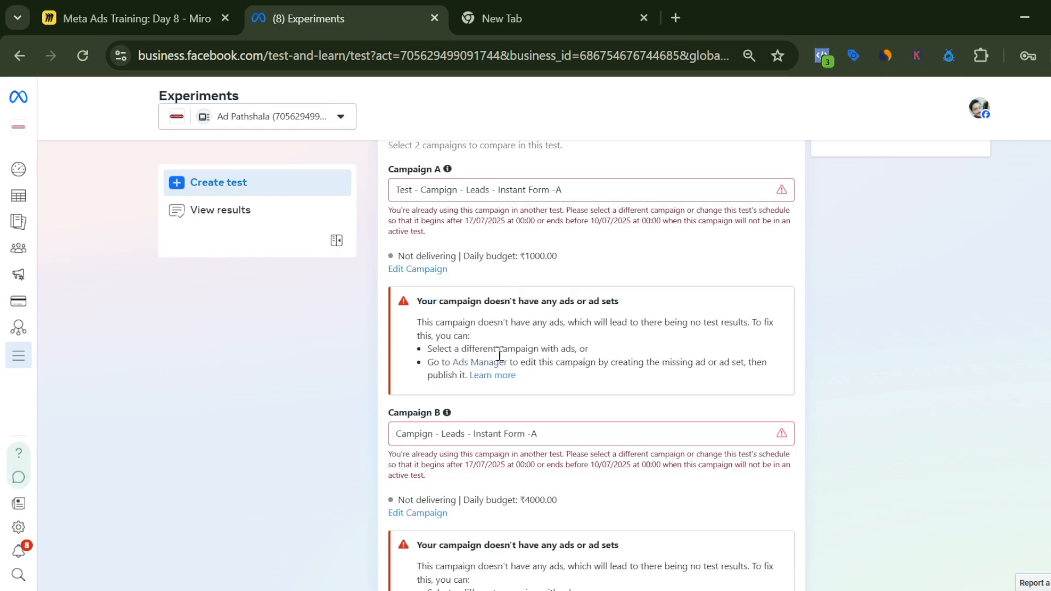
{"action": "scroll", "coordinate": [525, 469], "scroll_direction": "down", "scroll_amount": 5}
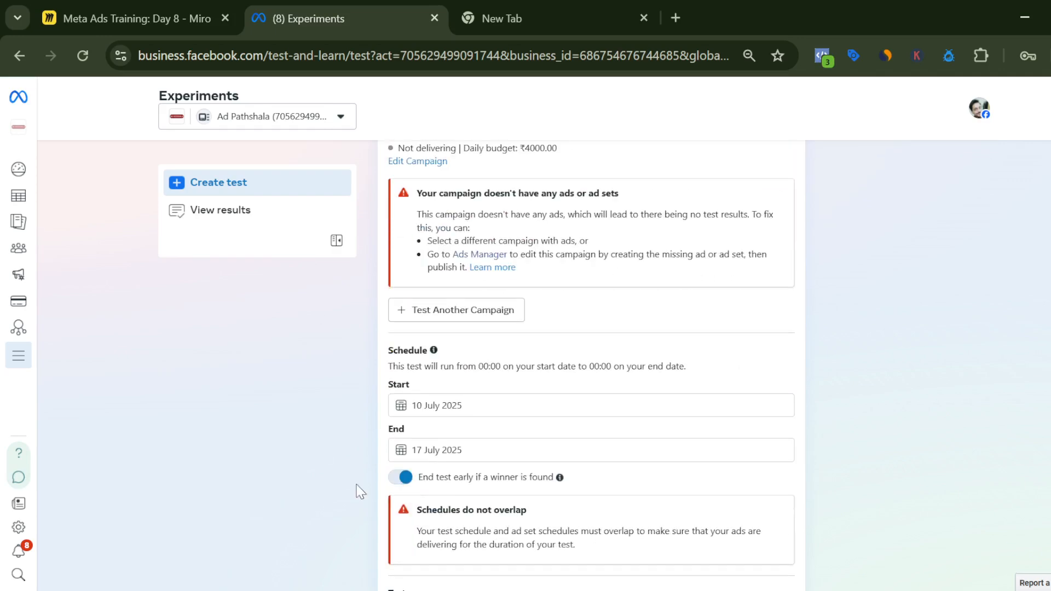
{"action": "scroll", "coordinate": [626, 464], "scroll_direction": "down", "scroll_amount": 4}
{"action": "scroll", "coordinate": [616, 419], "scroll_direction": "up", "scroll_amount": 14}
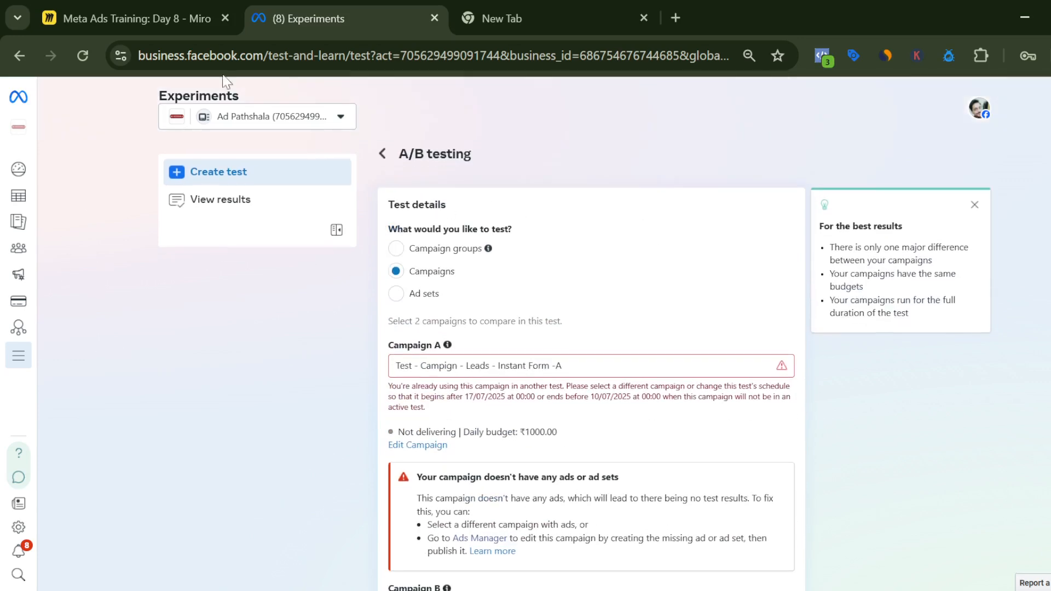
Step: Switch to the Meta Ads Training: Day 8 board in Miro and select the CBO vs ABO topic
{"action": "left_click", "coordinate": [155, 8]}
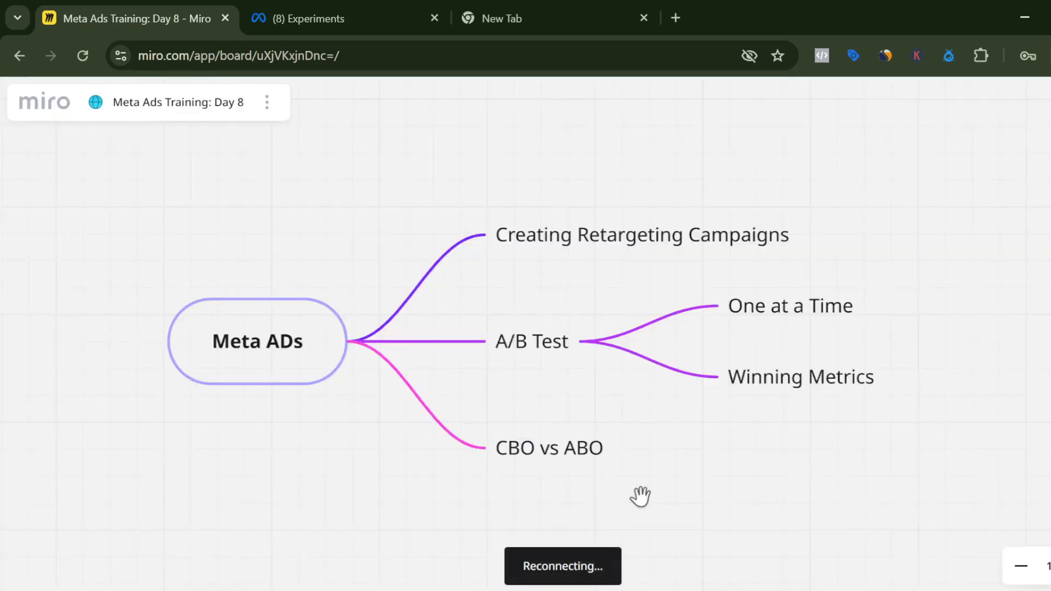
{"action": "left_click", "coordinate": [571, 452]}
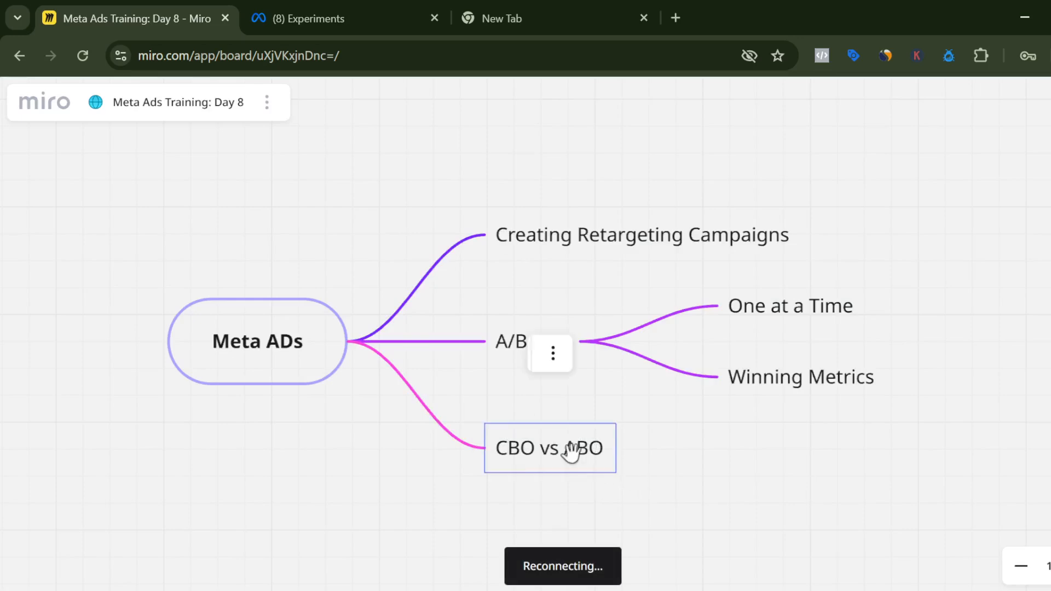